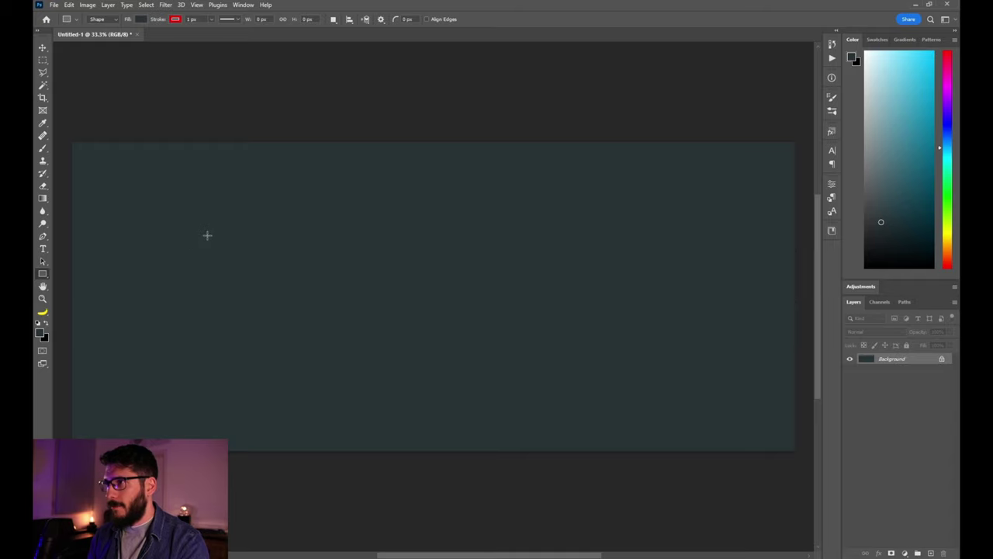
# - Draw a rounded rectangle about 632 by 296 px on the canvas with no fill and a light blue stroke
pyautogui.moveTo(207, 235); pyautogui.dragTo(293, 278)
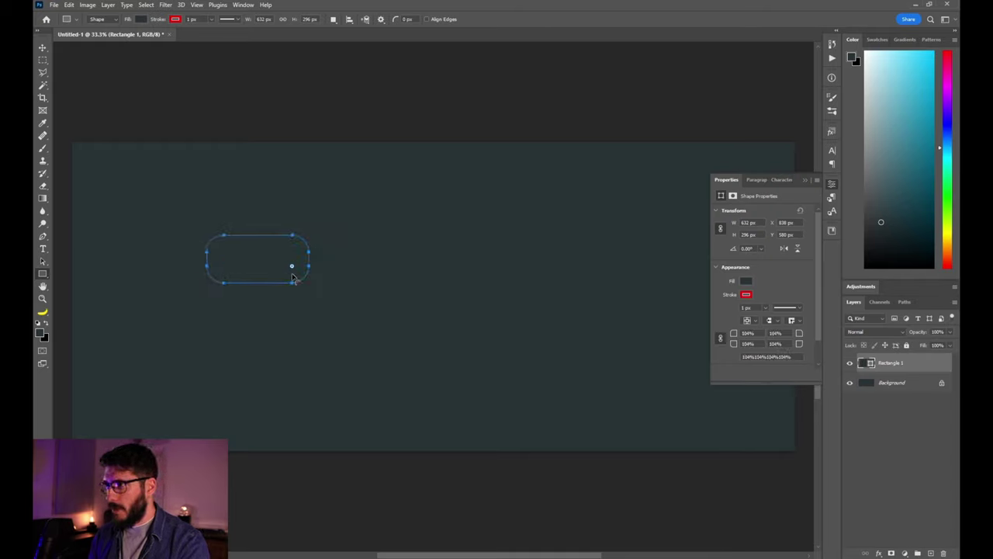
pyautogui.click(140, 18)
pyautogui.click(84, 38)
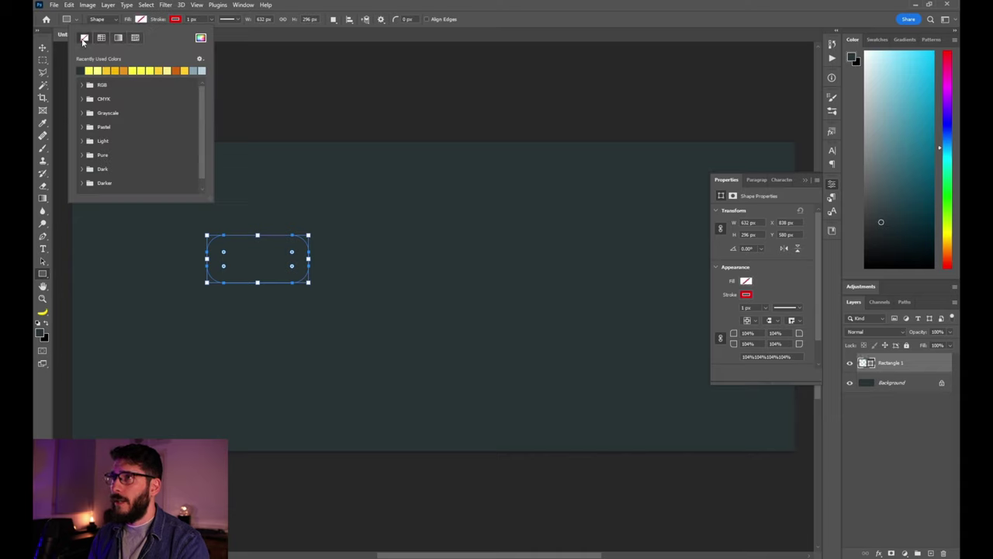
pyautogui.click(177, 18)
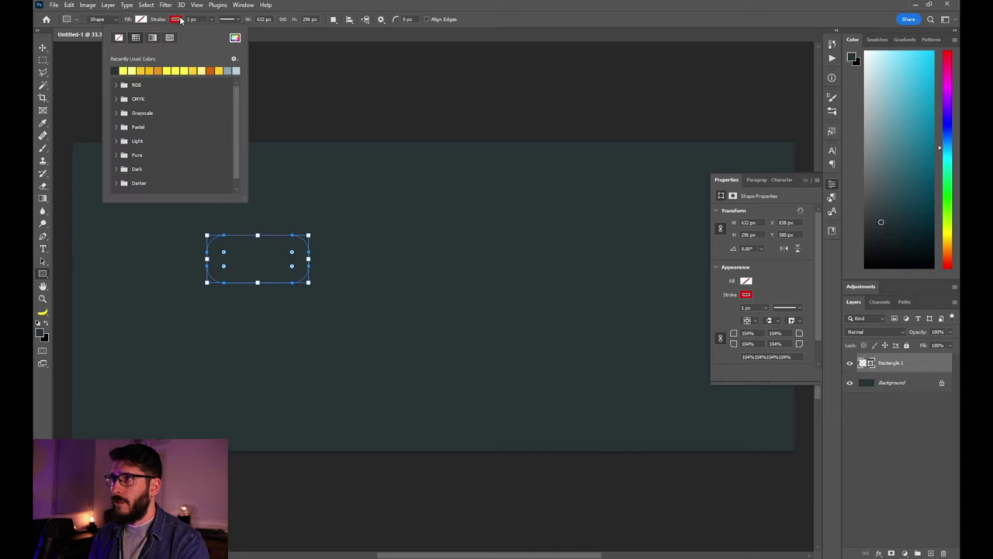
pyautogui.click(226, 70)
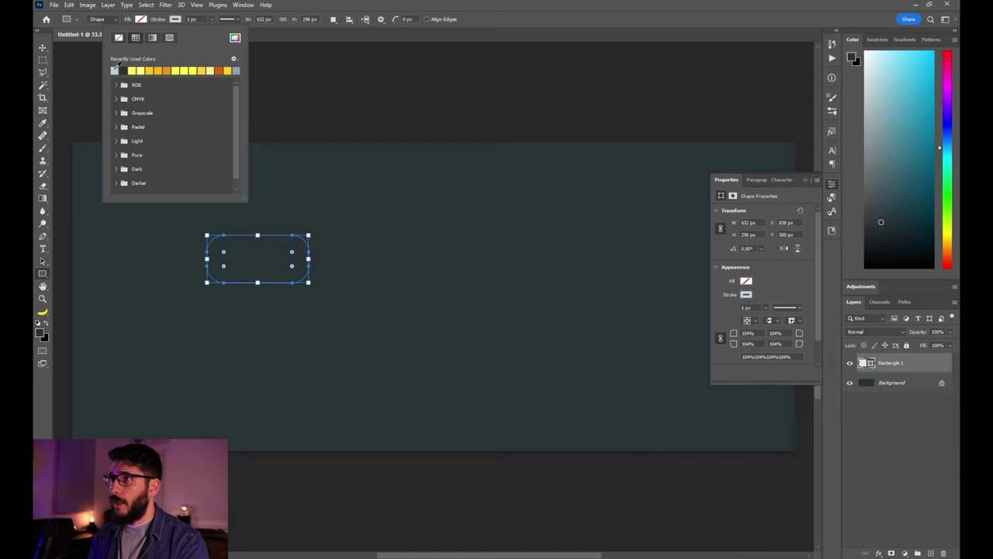
# - Set the rounded rectangle's stroke width to 120 px to form a thick chain link
pyautogui.click(42, 49)
pyautogui.press('a')
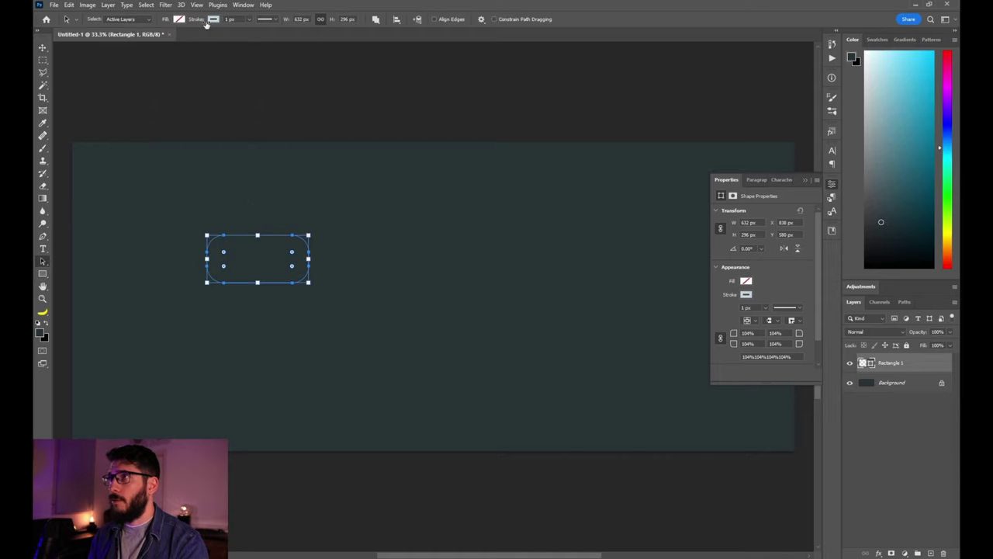
pyautogui.moveTo(234, 19); pyautogui.dragTo(197, 23)
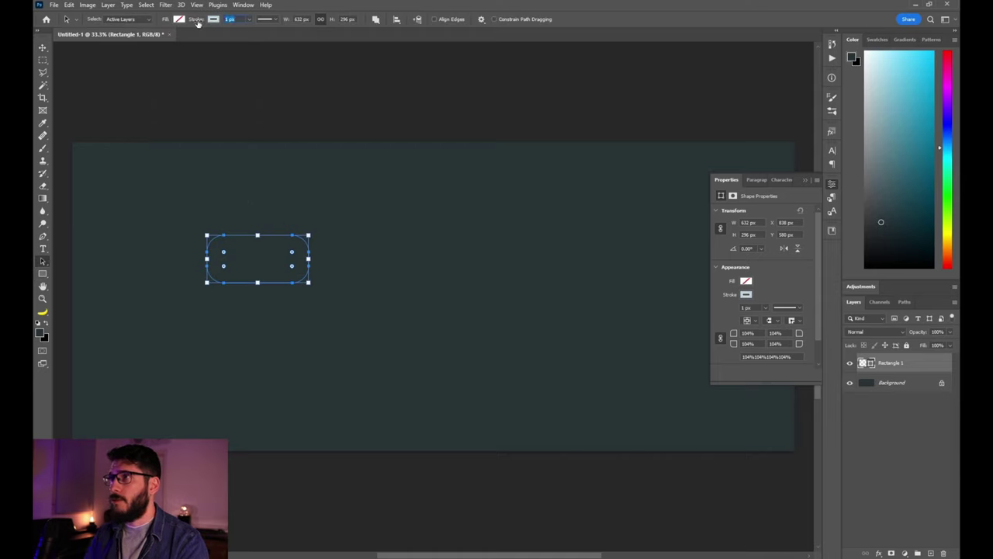
pyautogui.write('120')
pyautogui.press('Return')
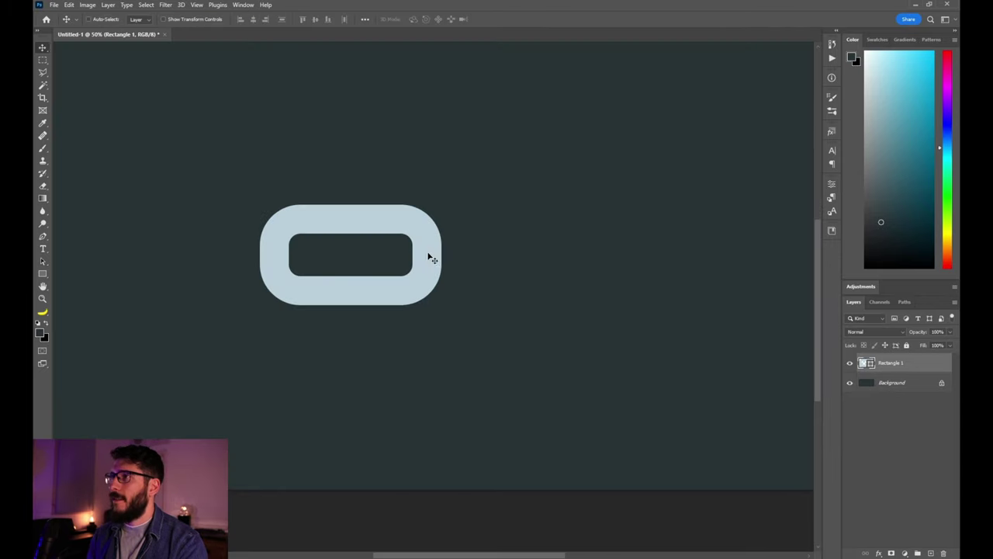
# - Reposition the link, duplicate it to the right overlapping the original, and reduce the copy's path height to about 185 px
pyautogui.moveTo(428, 255); pyautogui.dragTo(389, 245)
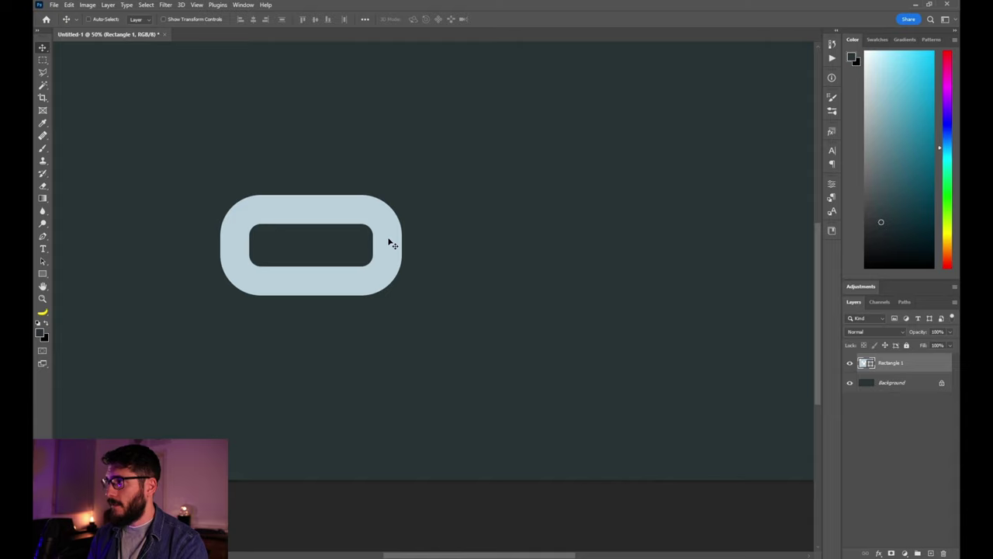
pyautogui.moveTo(392, 244); pyautogui.dragTo(412, 249)
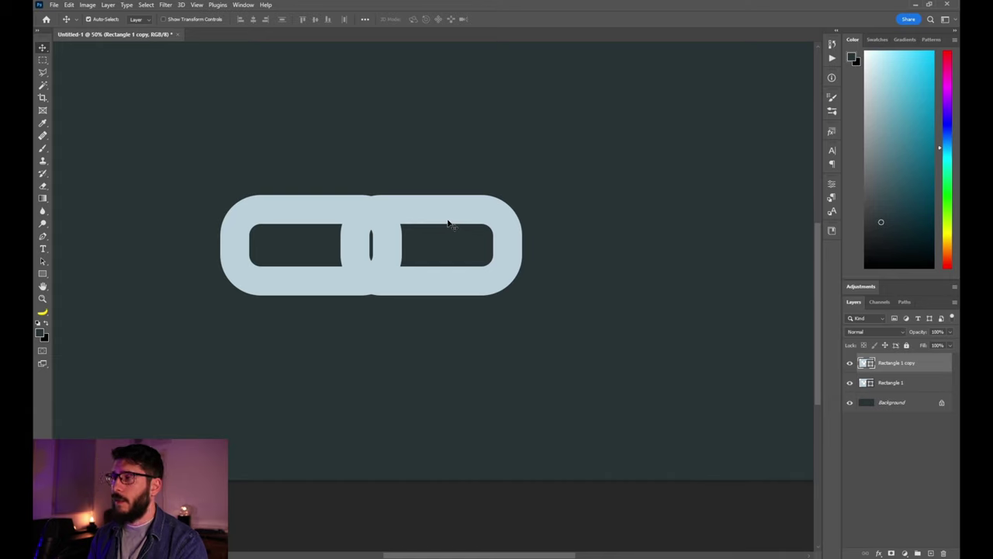
pyautogui.hotkey('ctrl', 't')
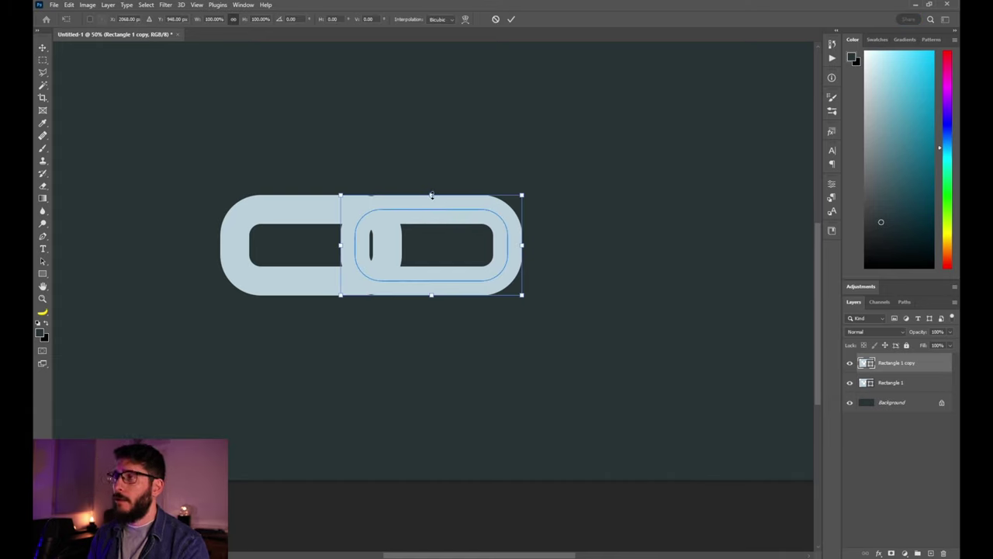
pyautogui.moveTo(431, 194); pyautogui.dragTo(433, 208)
pyautogui.press('Return')
# - Change the copied link's stroke to a darker blue and set its corner radii to 76 px
pyautogui.press('a')
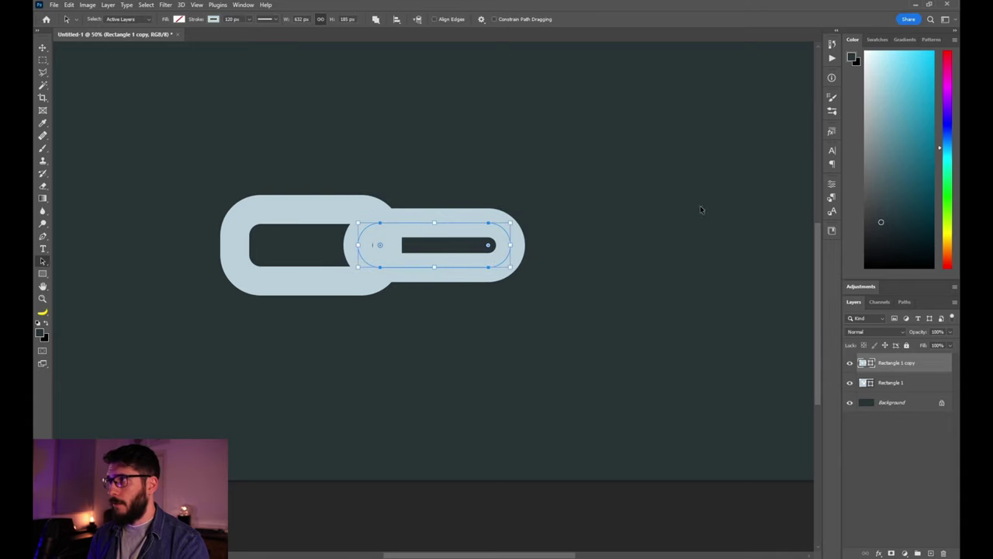
pyautogui.click(214, 20)
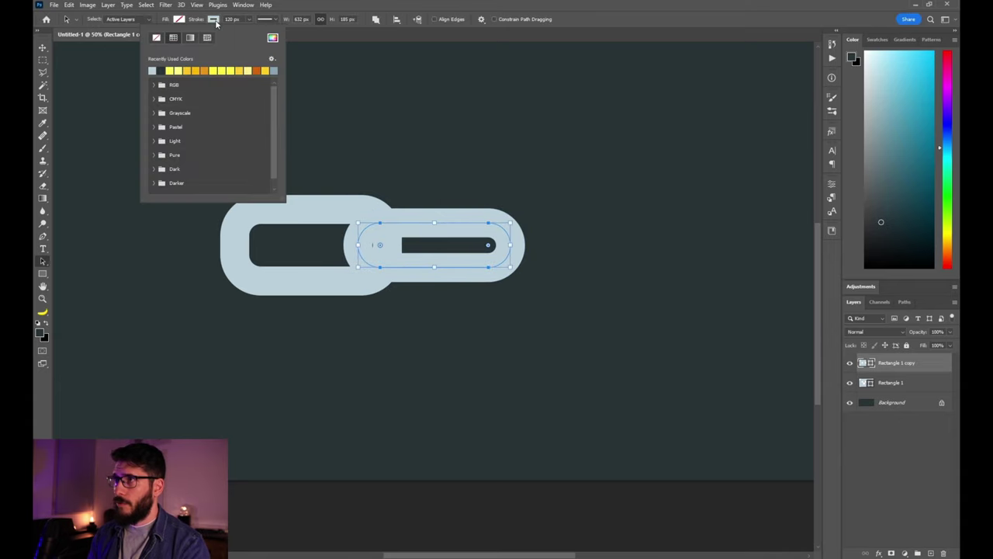
pyautogui.click(156, 69)
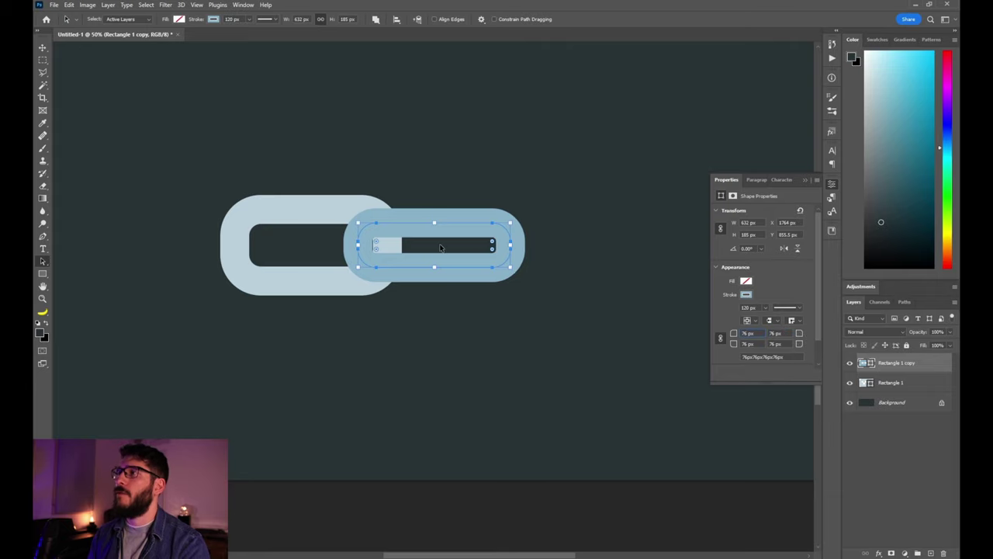
# - Delete the two upper anchor points of the darker link's path, leaving an open U-shaped lower half
pyautogui.press('z')
pyautogui.click(362, 240)
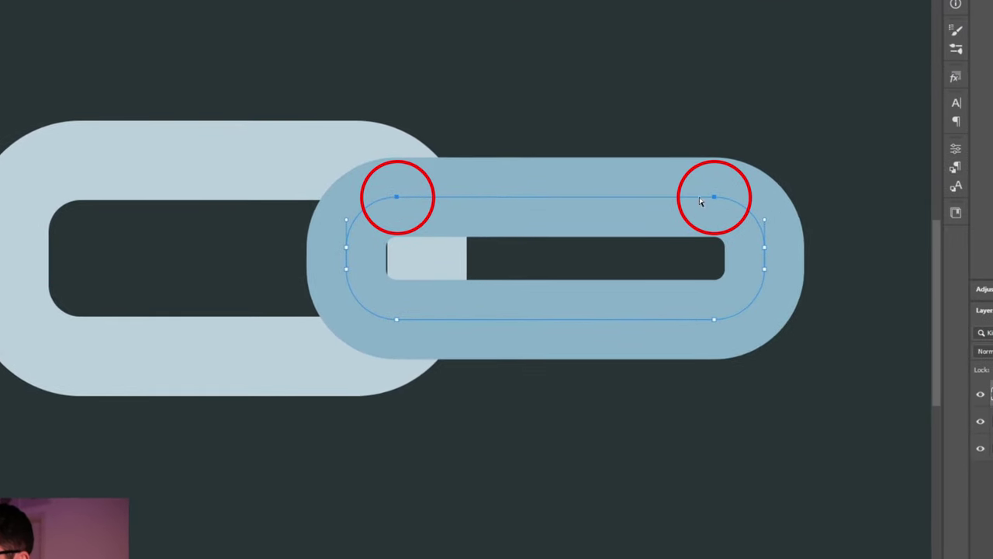
pyautogui.press('Delete')
pyautogui.click(479, 187)
# - Set the U-shaped path's stroke caps to round
pyautogui.click(267, 19)
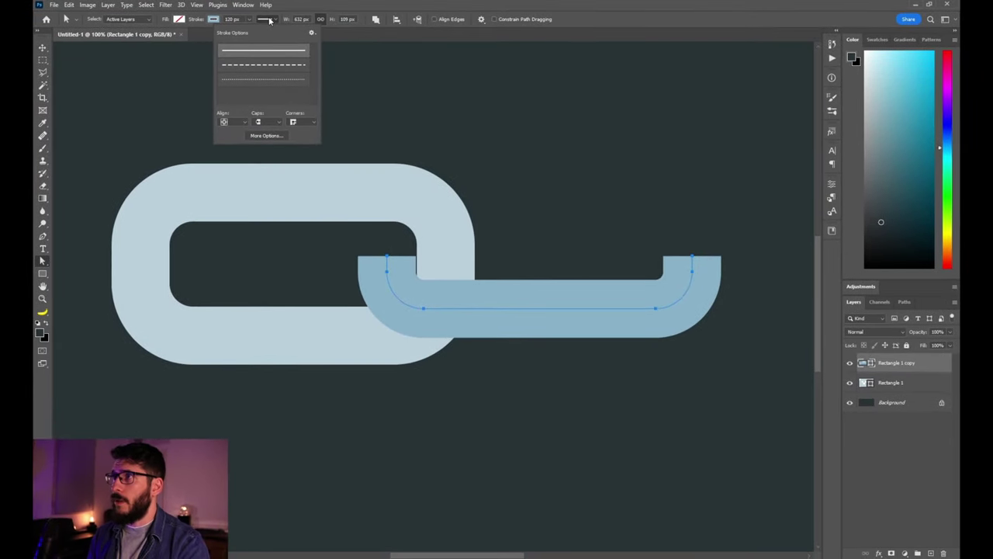
pyautogui.click(260, 122)
pyautogui.click(272, 123)
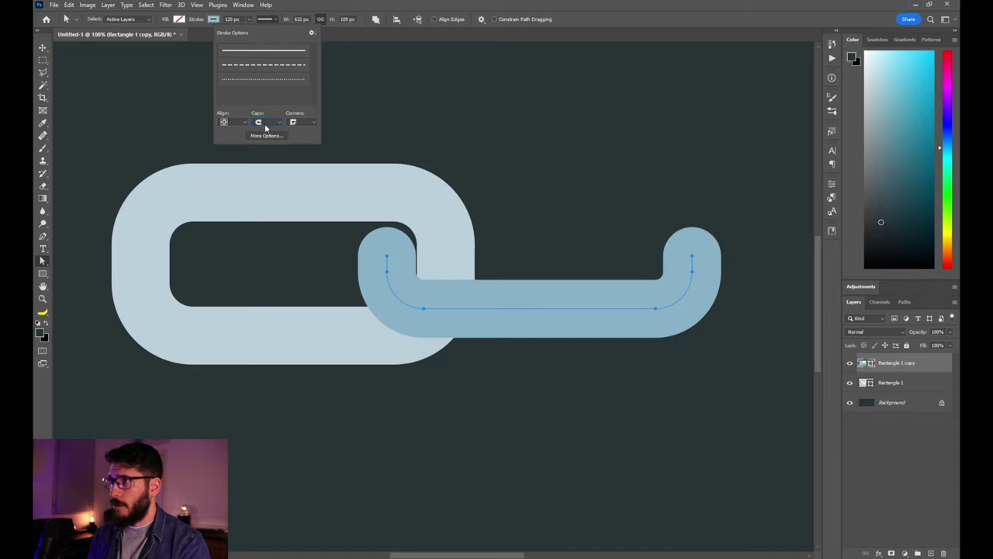
# - Duplicate the half link beneath the Rectangle 1 layer, flip the copy vertically and raise it to close the darker link
pyautogui.press('v')
pyautogui.moveTo(908, 362); pyautogui.dragTo(921, 396)
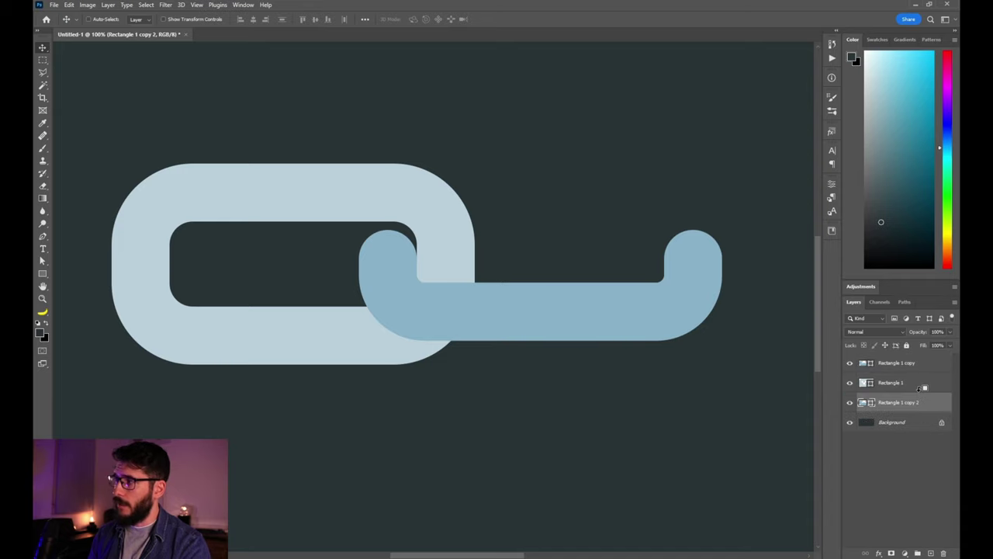
pyautogui.hotkey('ctrl', 't')
pyautogui.rightClick(572, 318)
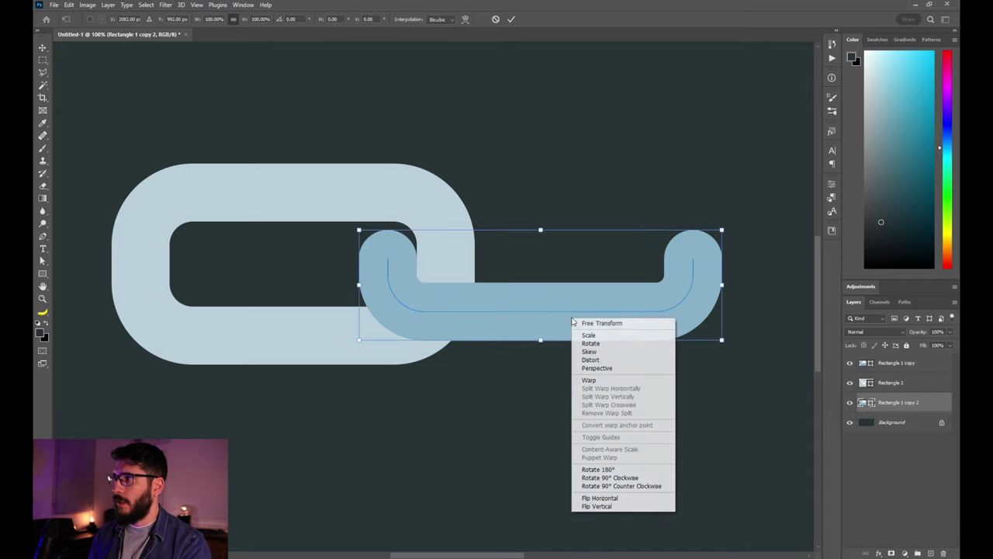
pyautogui.click(612, 506)
pyautogui.moveTo(586, 301); pyautogui.dragTo(579, 220)
pyautogui.press('Return')
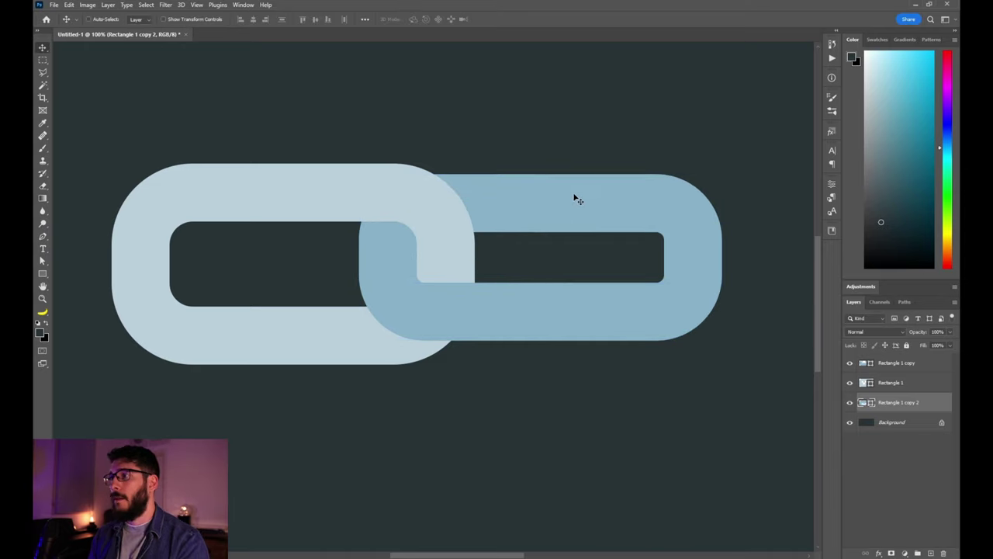
# - Nudge the flipped upper half down by about 10 px to tighten the darker link's opening
pyautogui.hotkey('shift', 'Down')
pyautogui.hotkey('shift', 'Down')
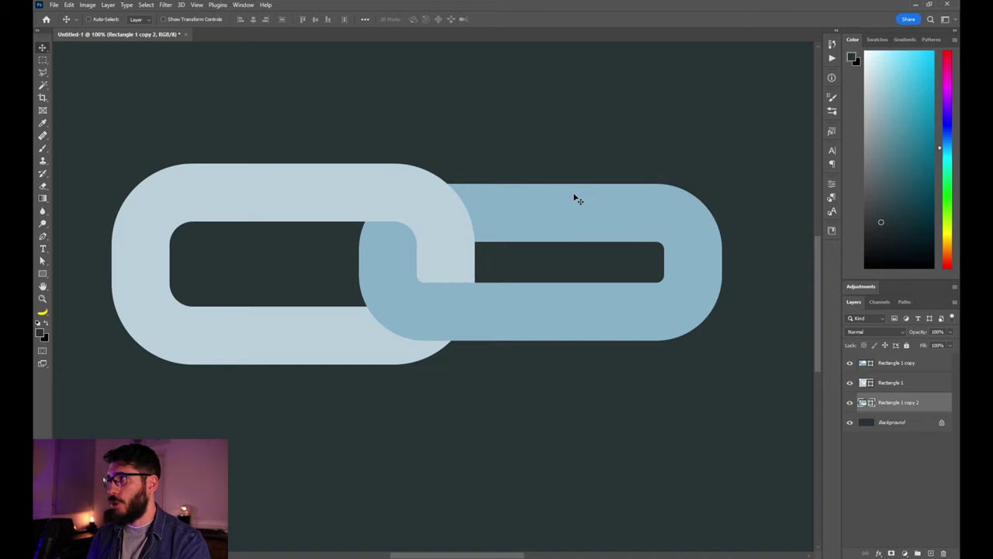
pyautogui.hotkey('shift', 'Up')
# - Apply four inner shadows and a colour overlay to the Rectangle 1 link to give it a glossy 3D look
pyautogui.hotkey('ctrl', '-')
pyautogui.hotkey('ctrl', '-')
pyautogui.hotkey('ctrl', '-')
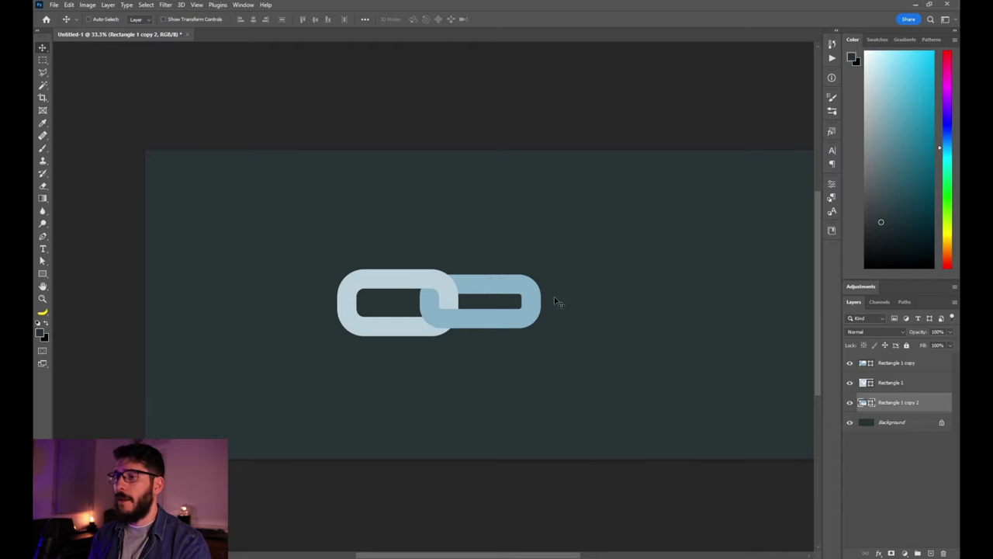
pyautogui.press('z')
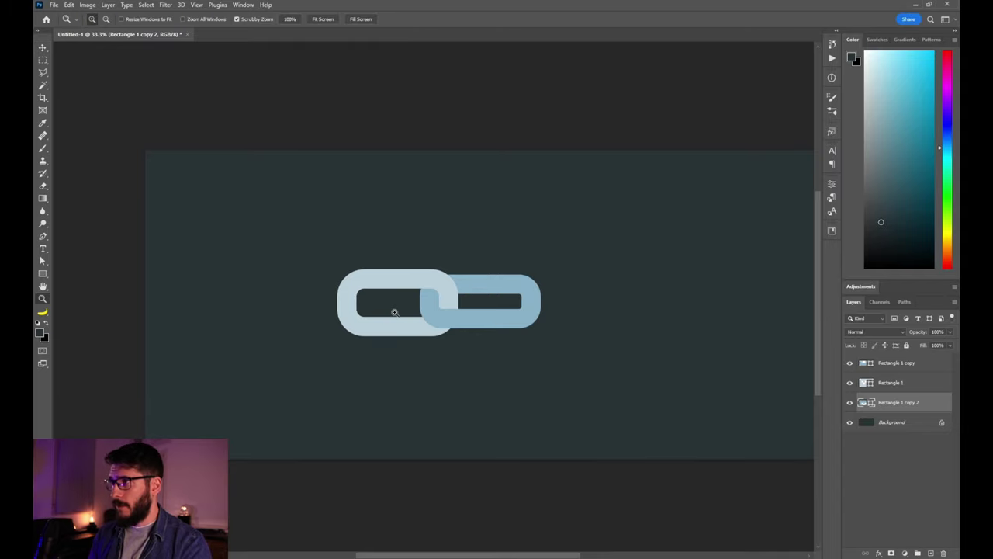
pyautogui.click(396, 313)
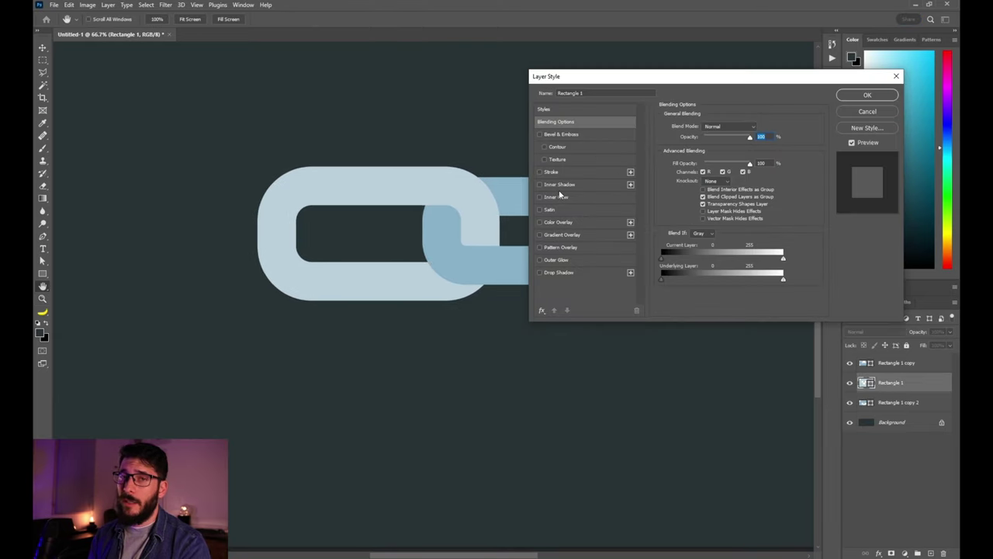
pyautogui.click(559, 185)
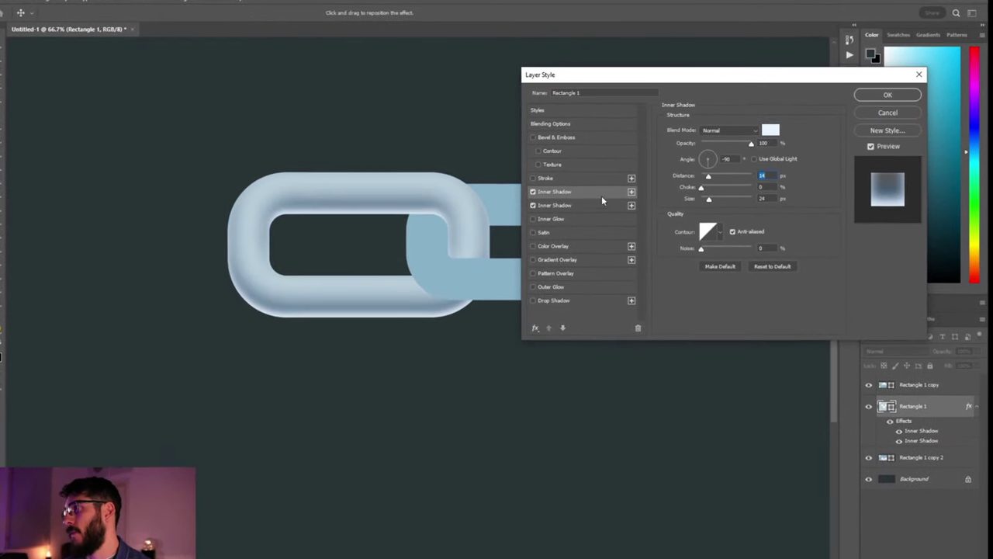
pyautogui.click(578, 194)
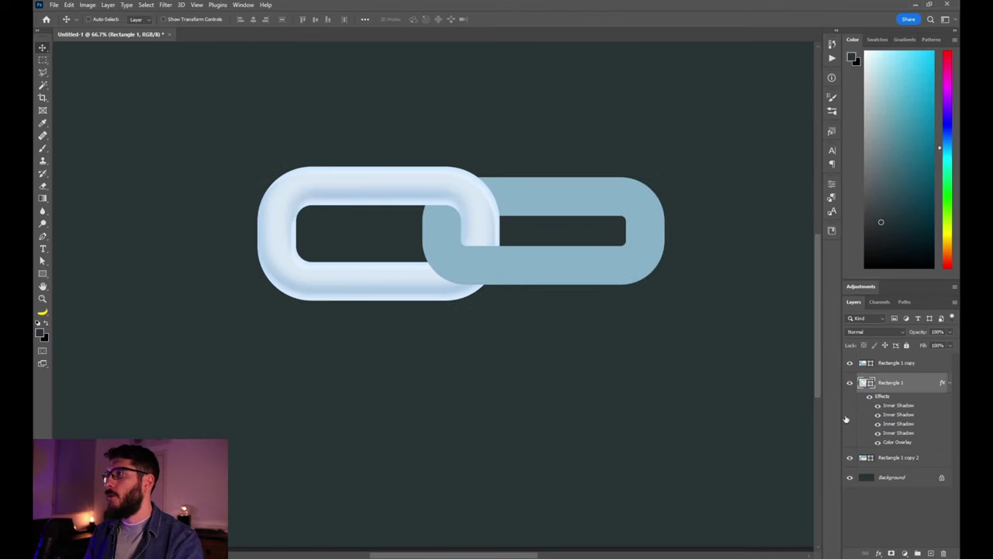
# - Reopen the Rectangle 1 layer effects and temporarily switch off the upper three inner shadows to isolate the lowest one
pyautogui.doubleClick(886, 397)
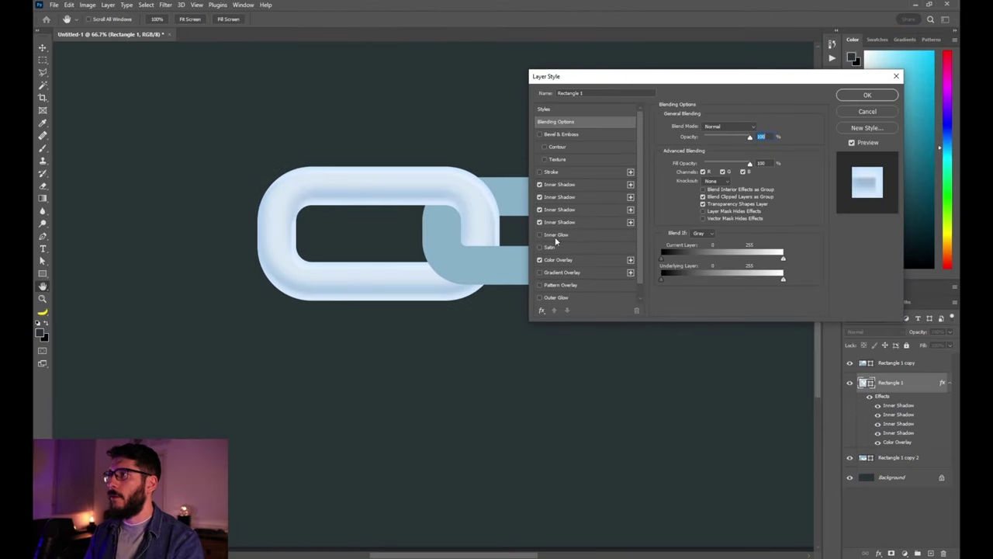
pyautogui.moveTo(631, 90); pyautogui.dragTo(649, 105)
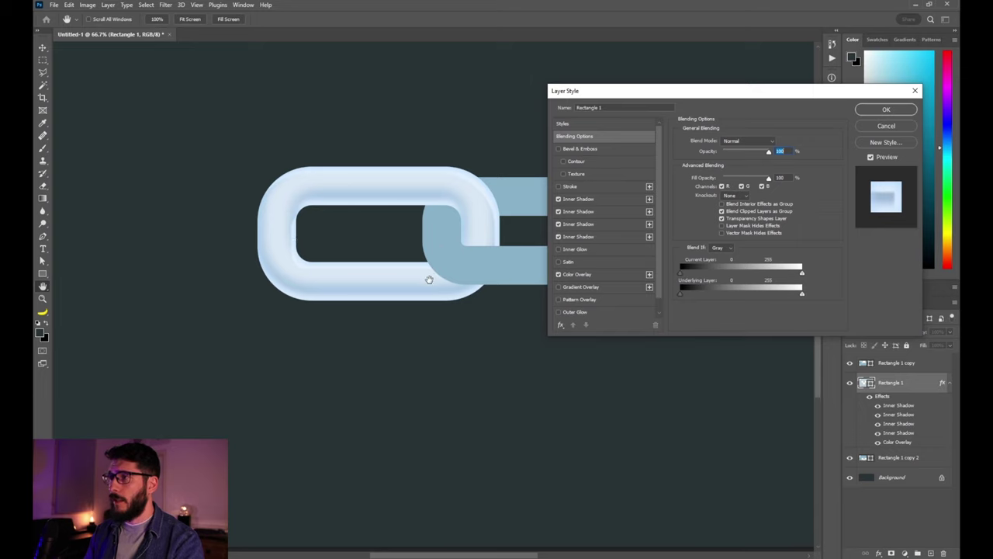
pyautogui.click(591, 199)
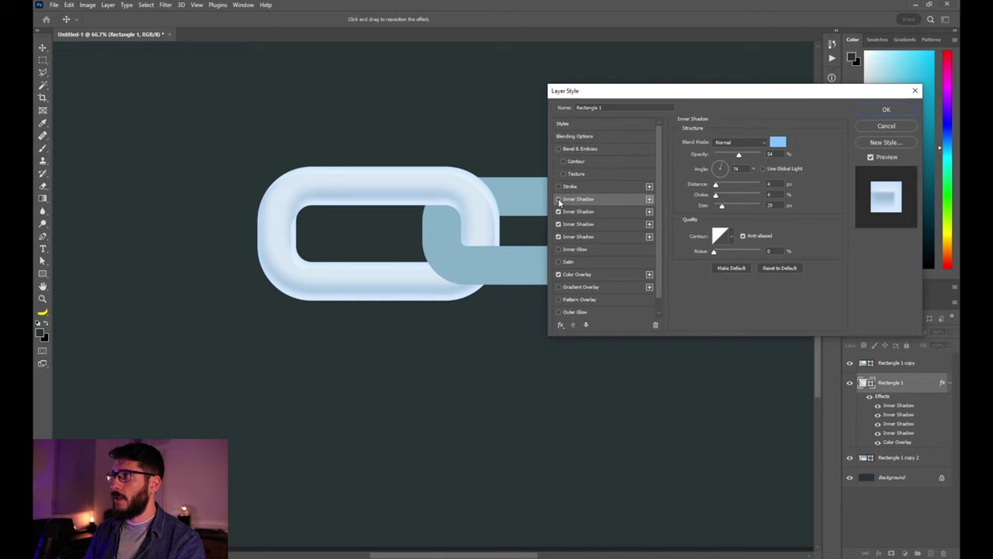
pyautogui.click(558, 223)
pyautogui.click(558, 212)
pyautogui.click(558, 199)
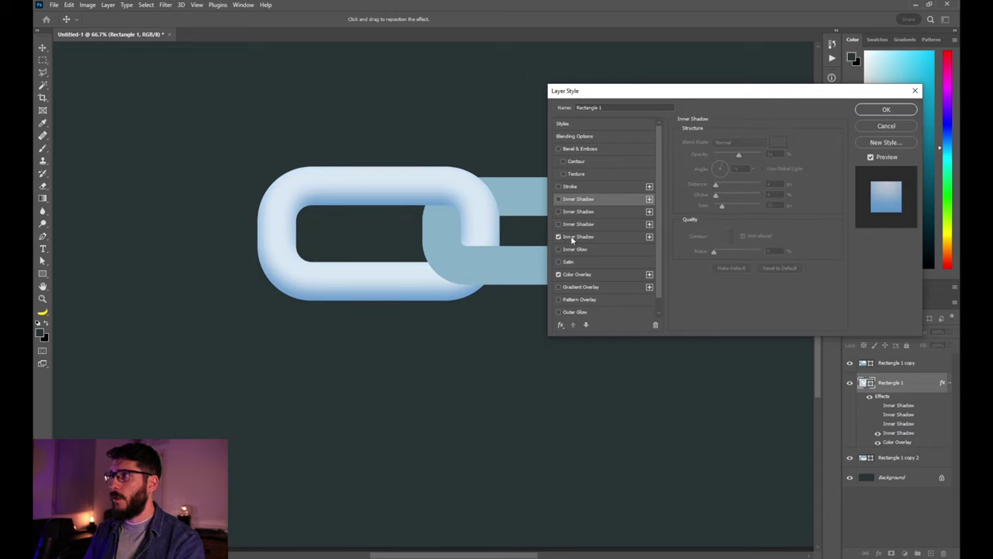
# - Re-enable Rectangle 1's inner shadows one by one from the lowest up, examining each one's colour, opacity, angle, distance and size
pyautogui.click(557, 236)
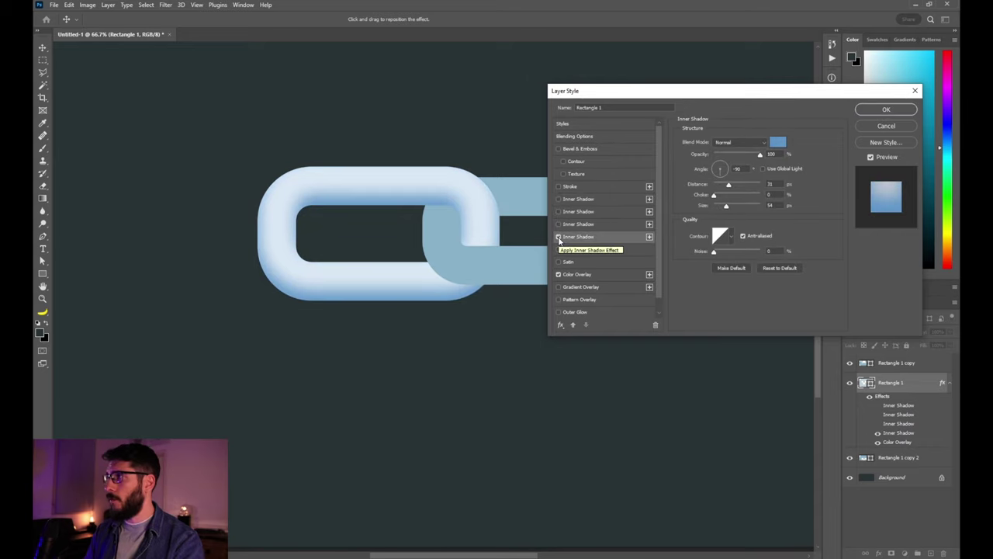
pyautogui.click(559, 237)
pyautogui.click(558, 224)
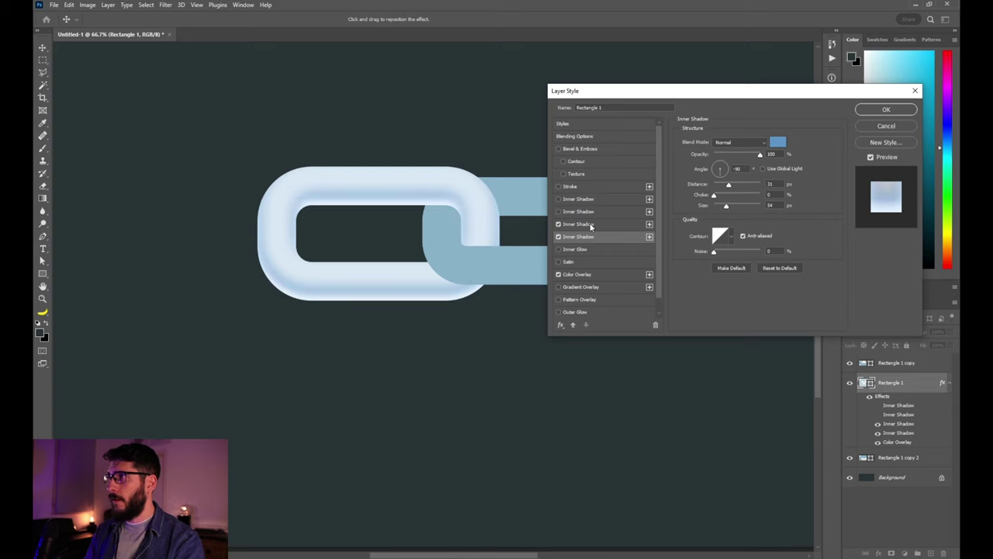
pyautogui.click(590, 225)
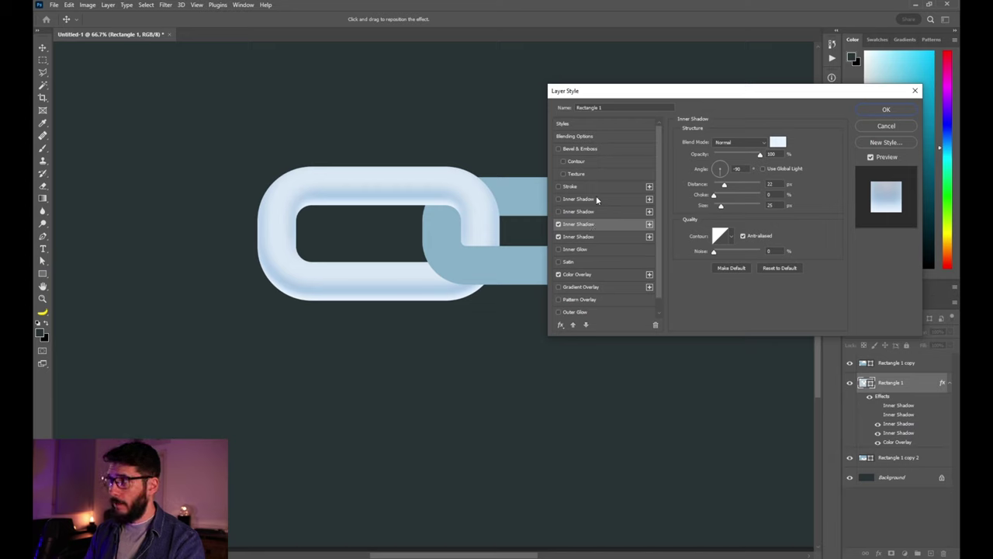
pyautogui.click(558, 211)
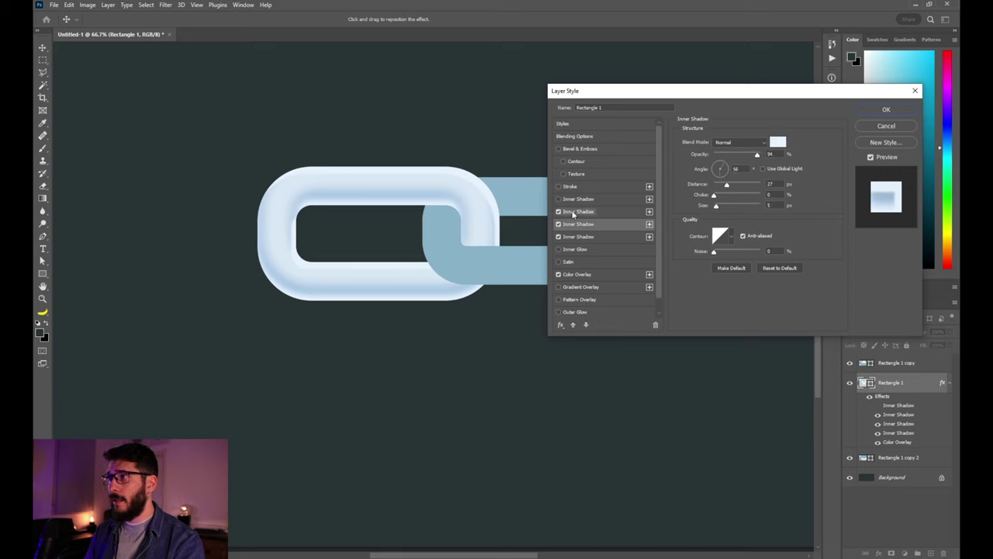
pyautogui.click(572, 211)
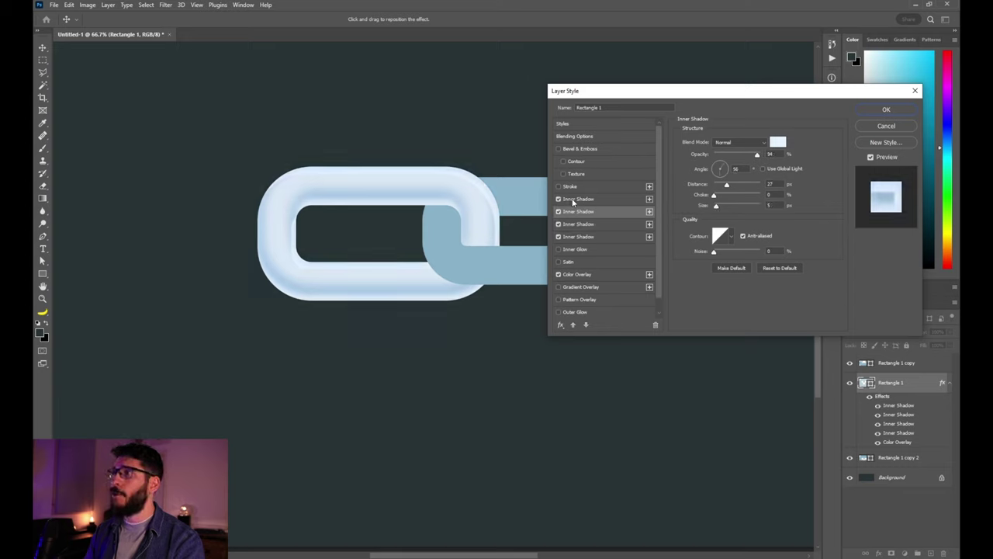
pyautogui.click(572, 199)
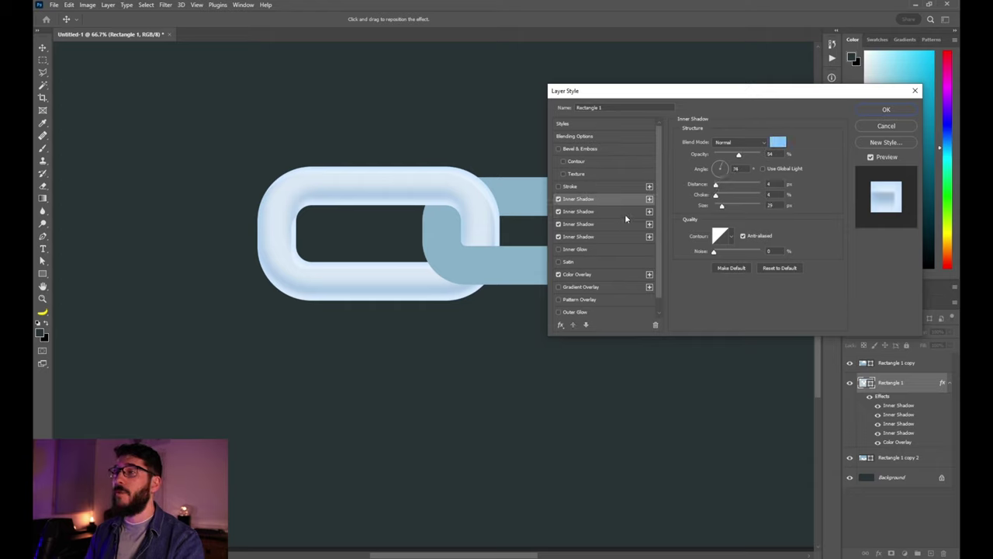
# - Examine the colour and opacity of Rectangle 1's colour overlay, and close its layer style settings
pyautogui.click(577, 276)
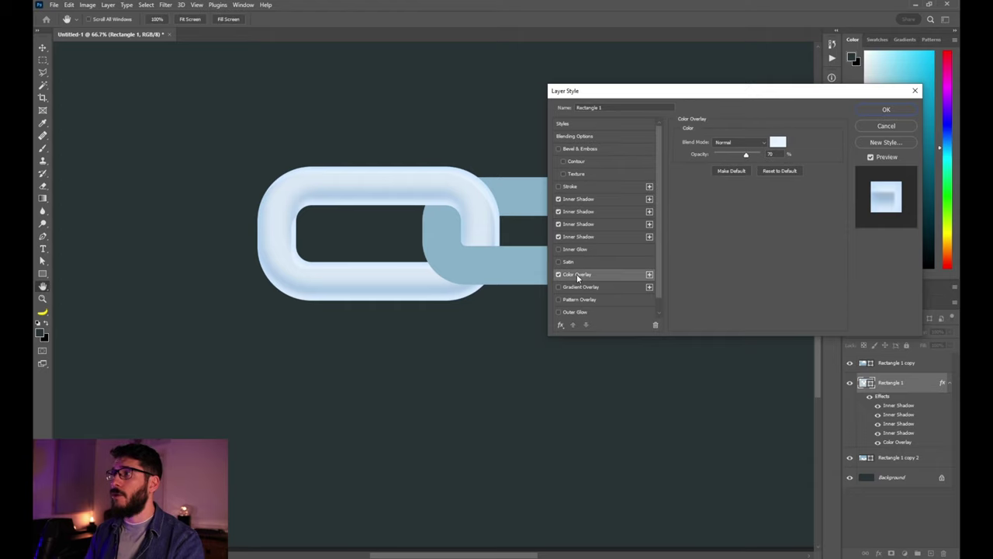
pyautogui.click(779, 144)
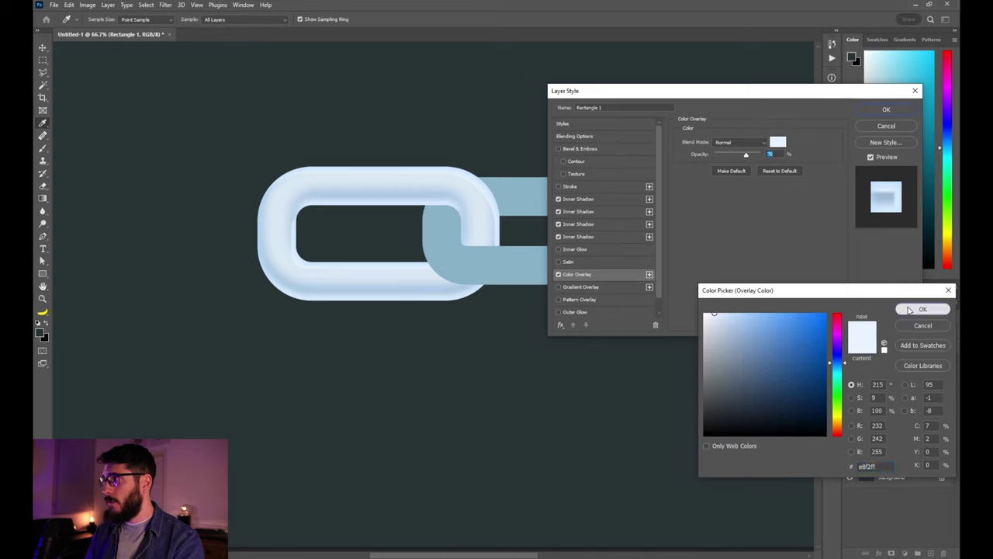
pyautogui.click(918, 310)
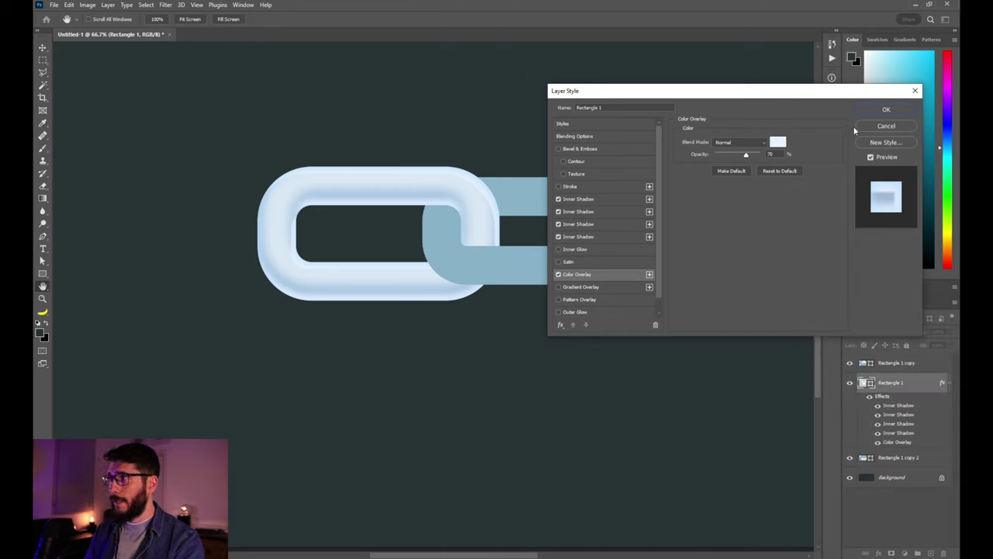
pyautogui.click(886, 109)
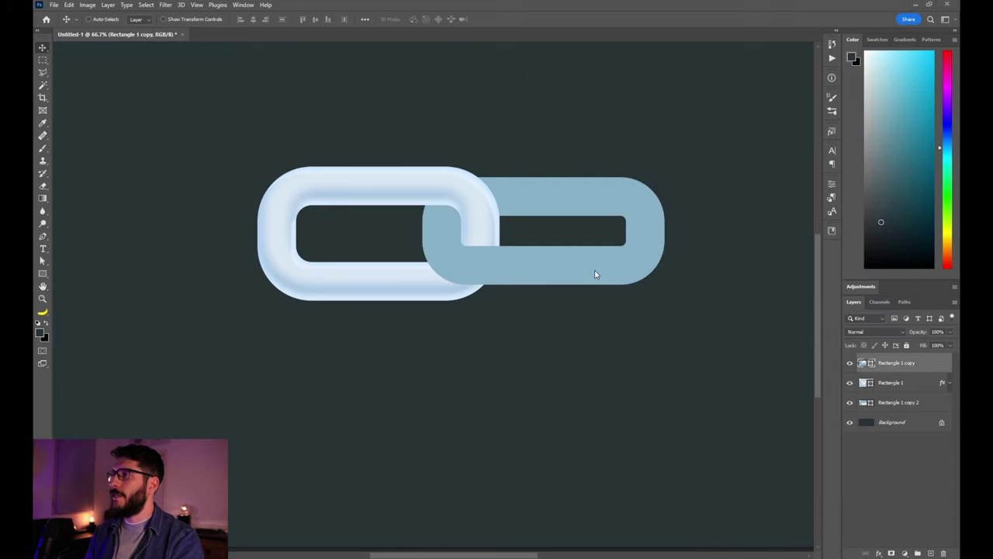
# - Copy Rectangle 1's effects to the Rectangle 1 copy layer and hide the upper two inner shadows there
pyautogui.click(937, 385)
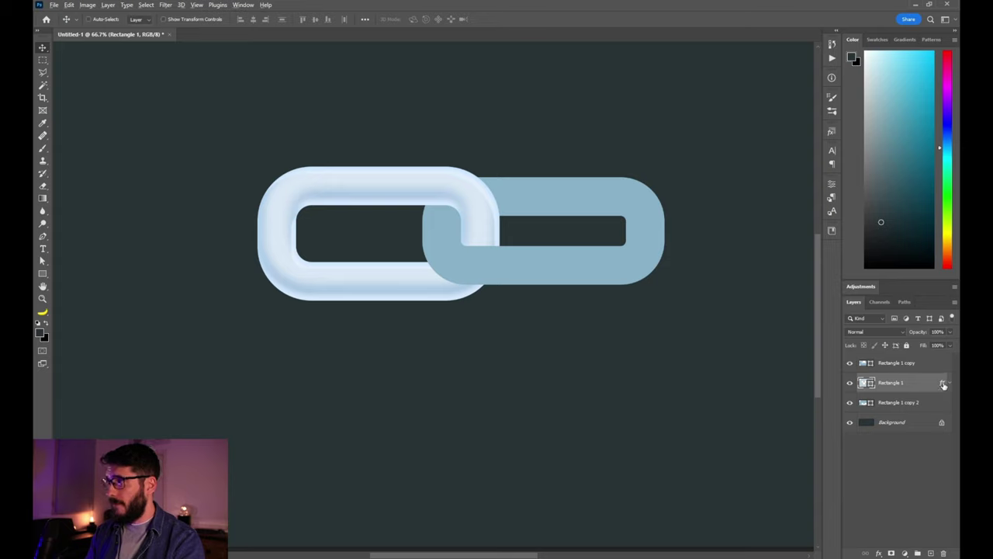
pyautogui.moveTo(943, 384); pyautogui.dragTo(942, 363)
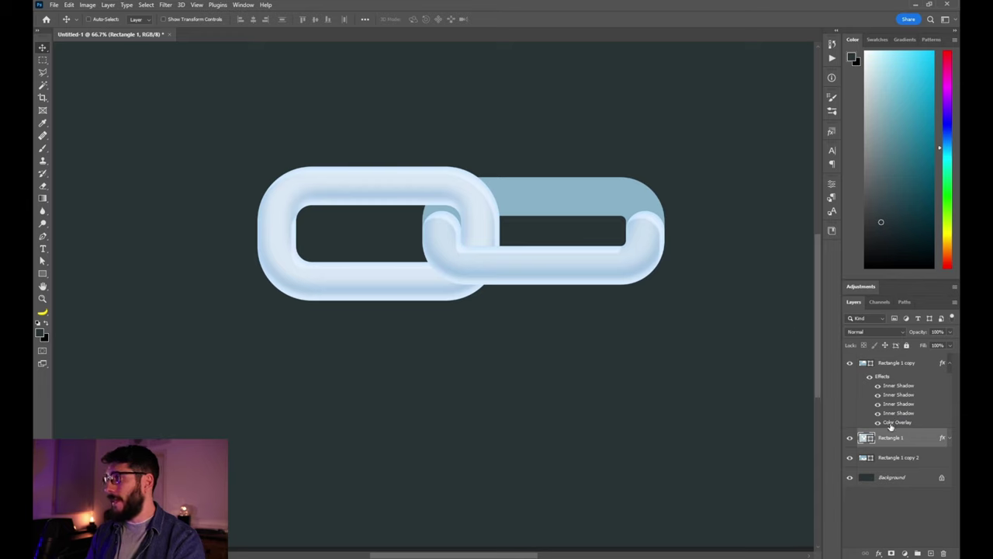
pyautogui.click(878, 385)
pyautogui.click(877, 395)
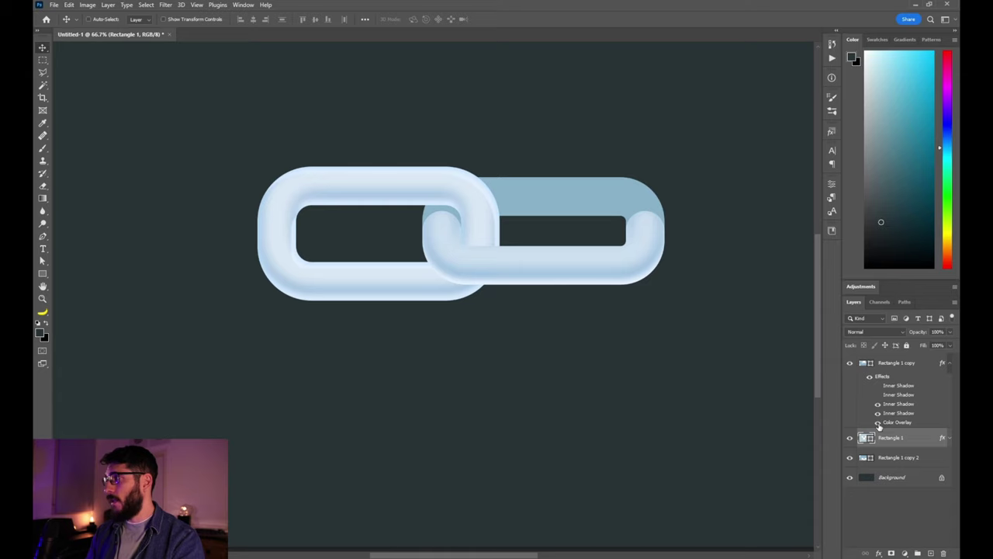
# - Toggle Rectangle 1 copy's colour overlay for comparison and lower its opacity to about 55%
pyautogui.click(878, 422)
pyautogui.click(879, 422)
pyautogui.doubleClick(897, 422)
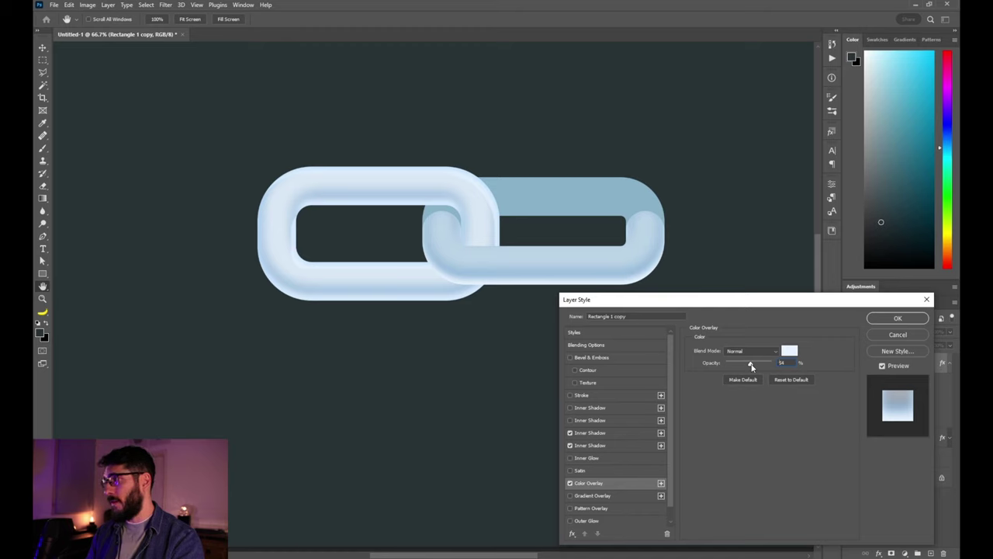
pyautogui.moveTo(750, 364); pyautogui.dragTo(751, 363)
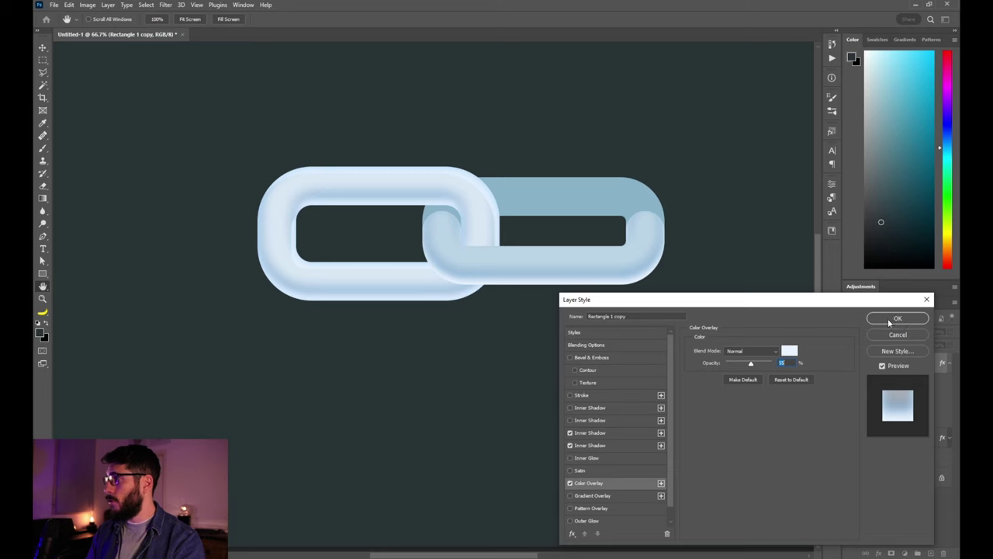
# - Set the lowest inner shadow's distance to about 63 px and size to 53 px, and the next one's to about 52 px and 16 px
pyautogui.click(590, 445)
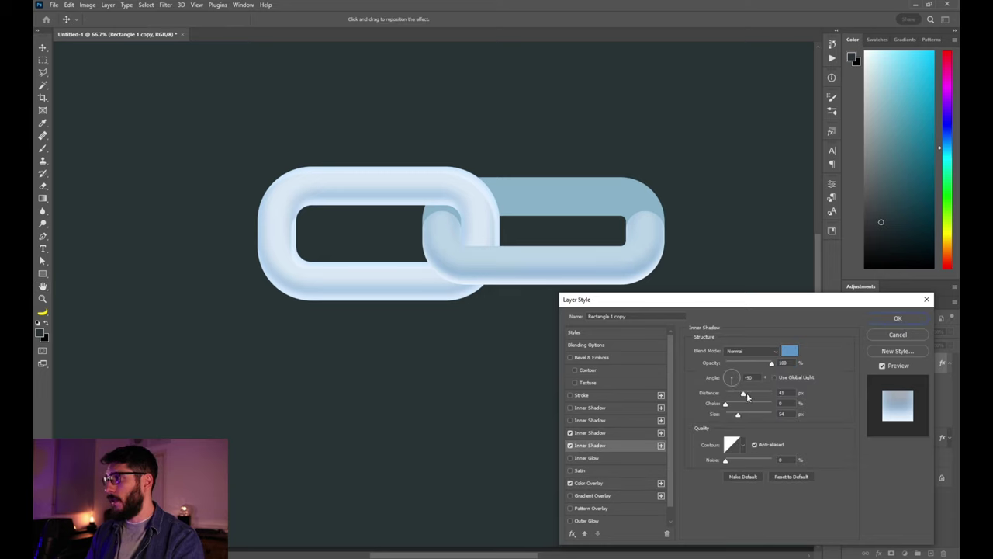
pyautogui.moveTo(746, 392); pyautogui.dragTo(740, 416)
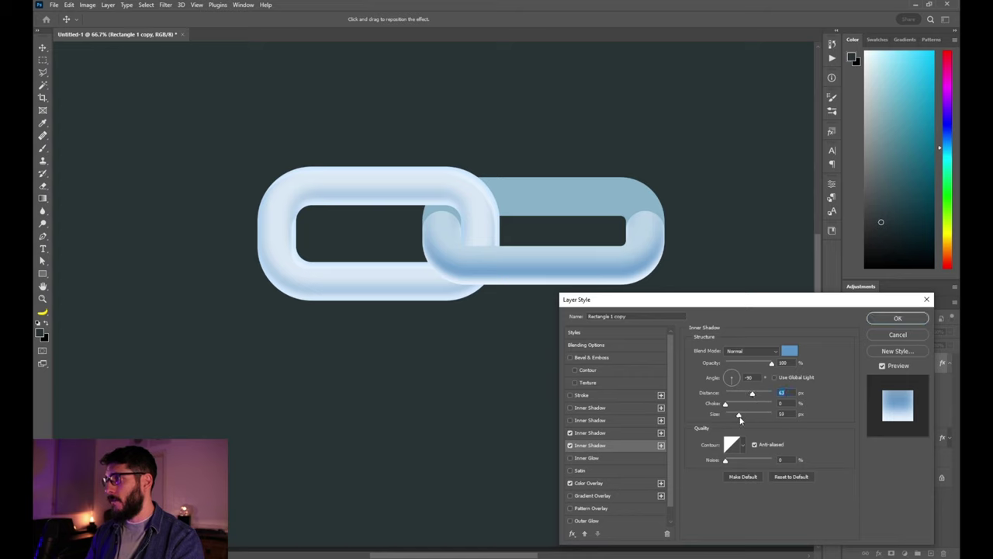
pyautogui.click(588, 432)
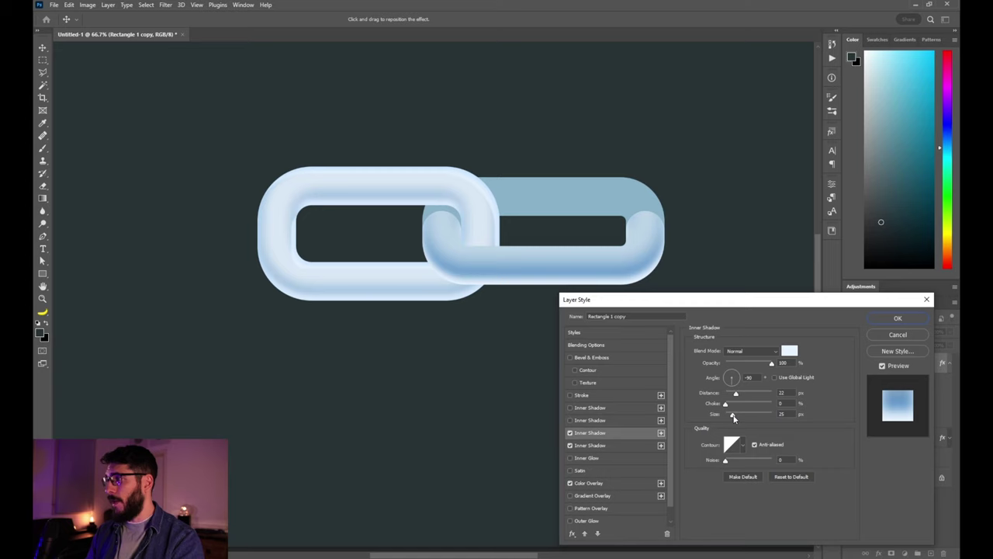
pyautogui.moveTo(733, 418); pyautogui.dragTo(750, 395)
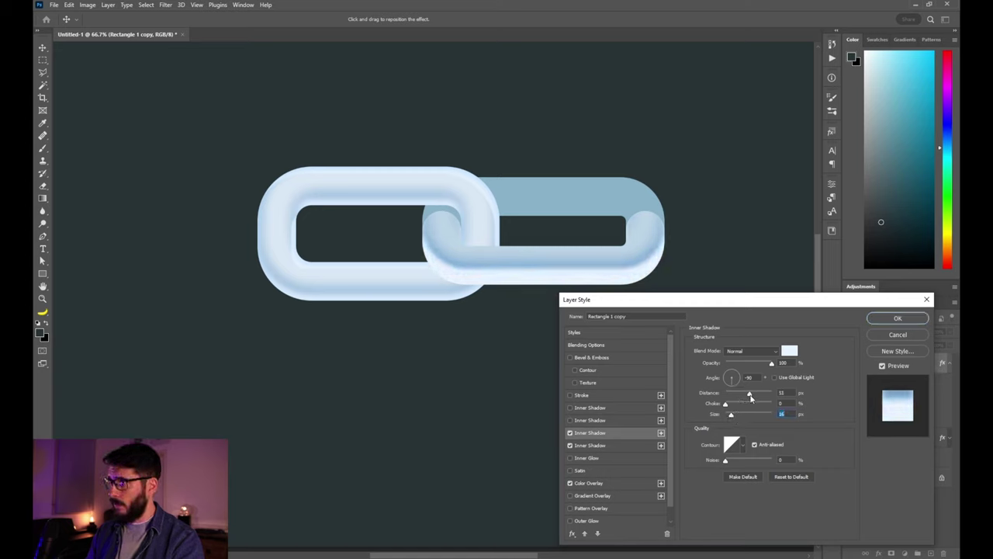
# - Re-enable the uppermost inner shadow with colour #7e9dba, angle -90°, distance about 19 px and size about 18 px, and apply the layer style
pyautogui.click(571, 407)
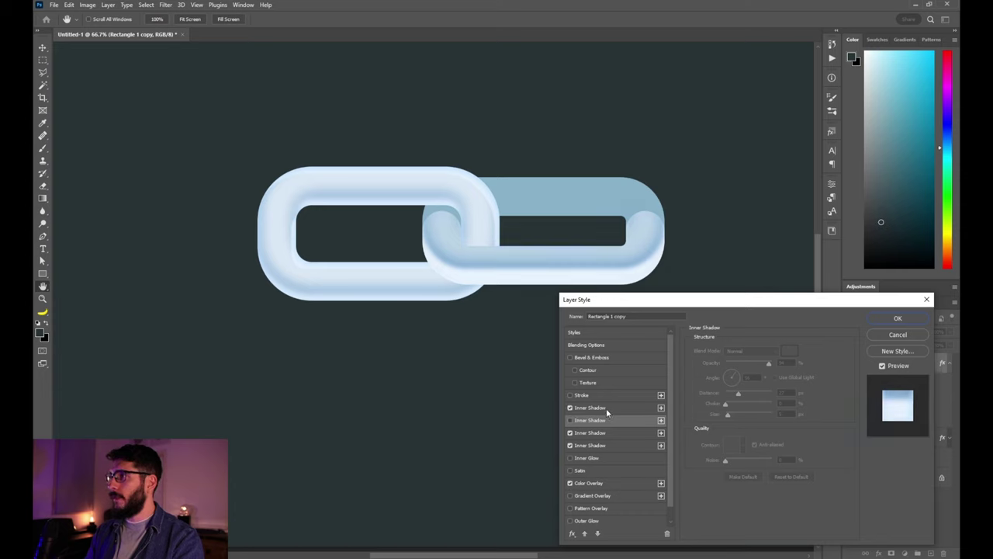
pyautogui.click(606, 408)
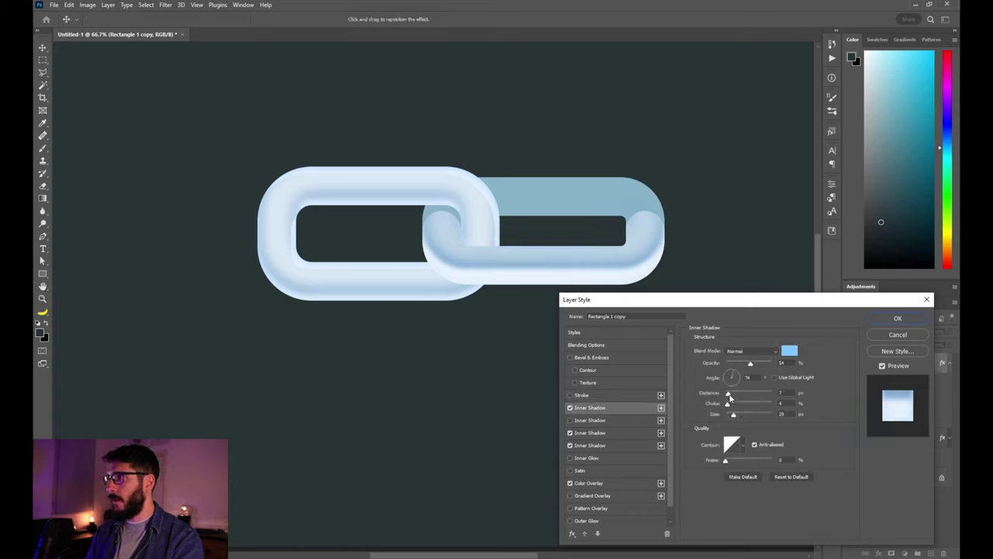
pyautogui.moveTo(728, 394); pyautogui.dragTo(731, 414)
pyautogui.click(731, 382)
pyautogui.click(789, 350)
pyautogui.click(210, 195)
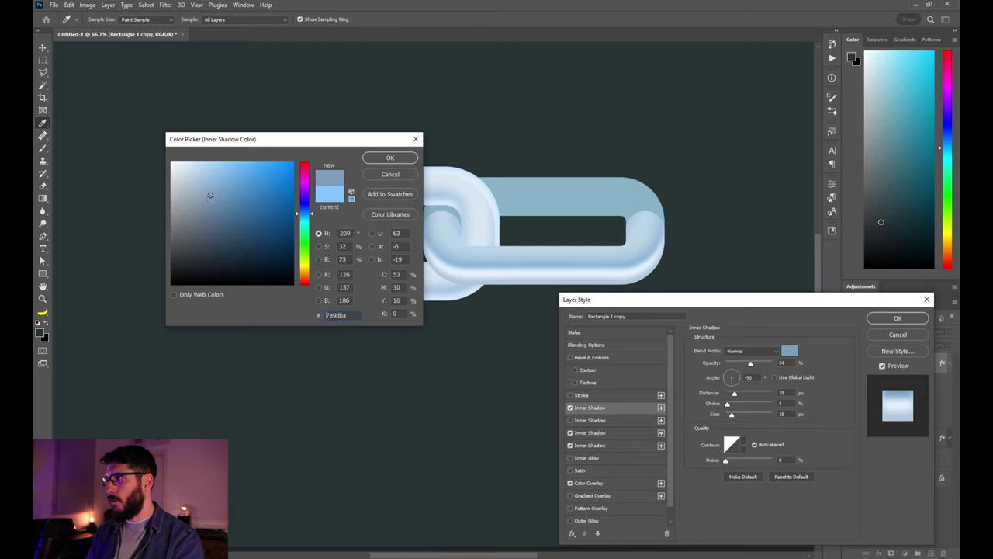
pyautogui.click(368, 161)
pyautogui.press('Return')
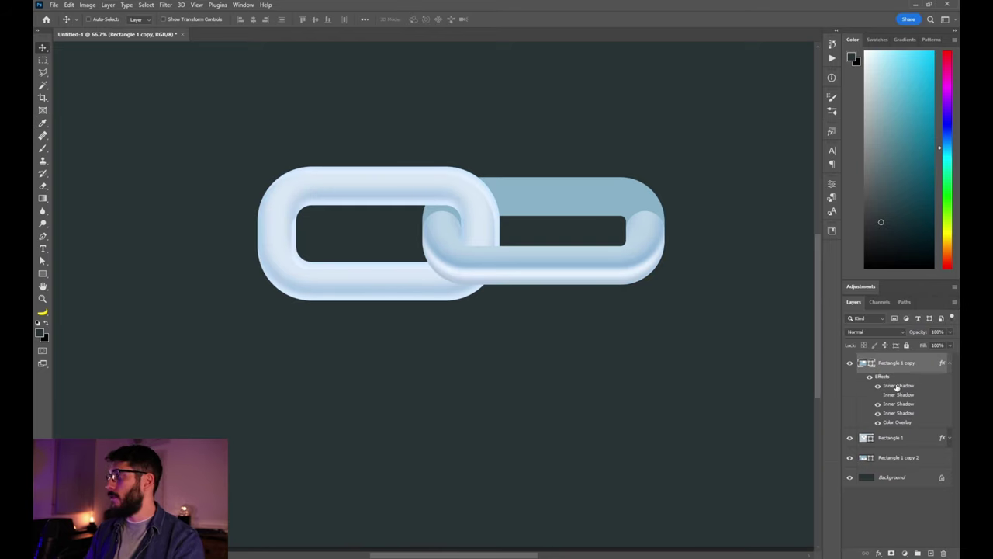
# - Copy Rectangle 1 copy's effects to the Rectangle 1 copy 2 layer and inspect where the two links overlap
pyautogui.moveTo(894, 380); pyautogui.dragTo(891, 458)
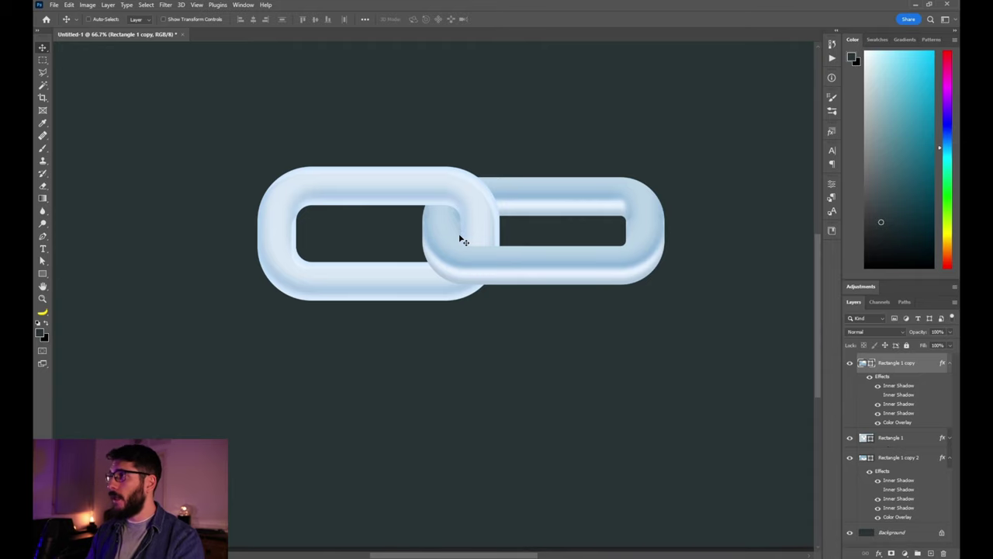
pyautogui.press('z')
pyautogui.doubleClick(440, 219)
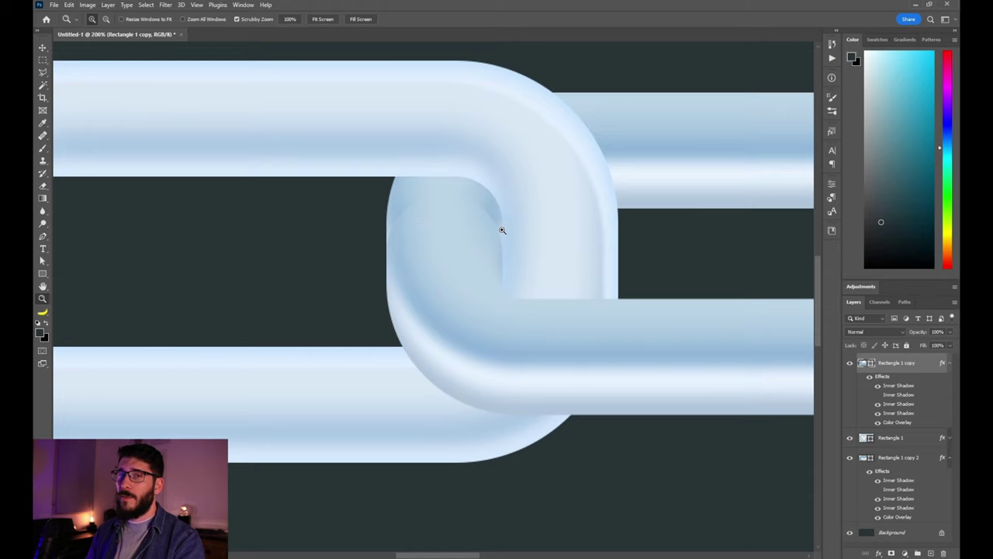
pyautogui.hotkey('ctrl', '0')
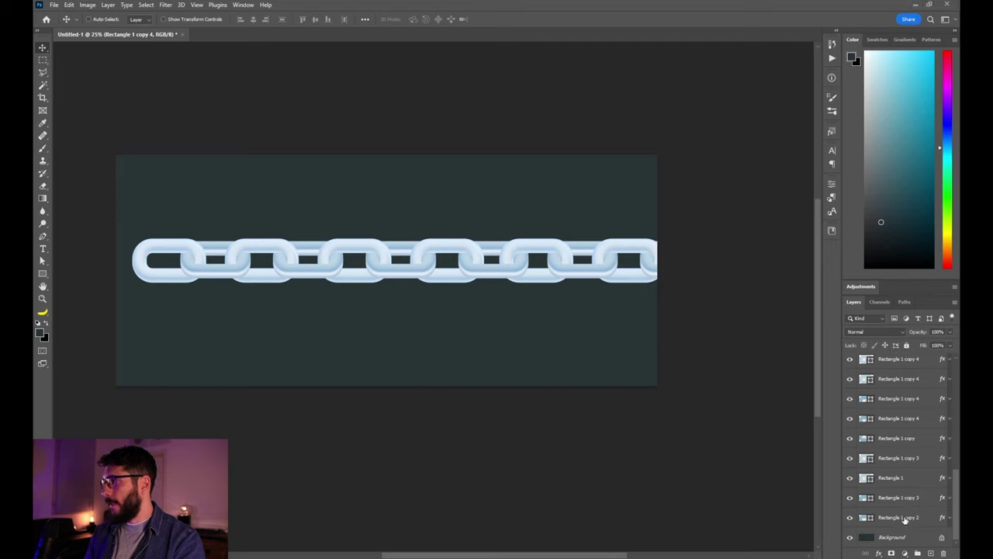
# - Convert all the chain link layers into one smart object and scale the chain down to fit inside the canvas
pyautogui.click(904, 517)
pyautogui.scroll(3, 892, 405)
pyautogui.scroll(1, 897, 388)
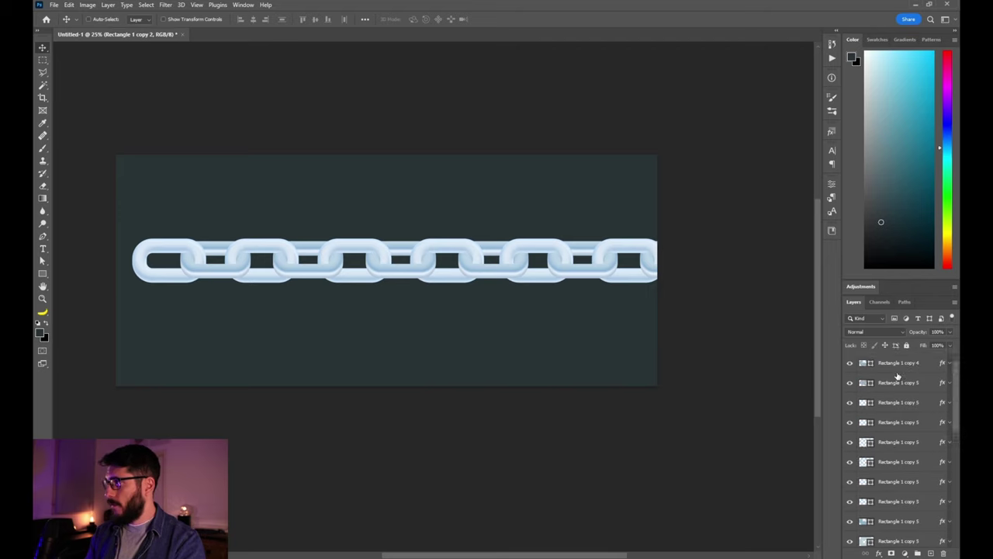
pyautogui.keyDown('shift'); pyautogui.click(900, 366); pyautogui.keyUp('shift')
pyautogui.hotkey('ctrl', 't')
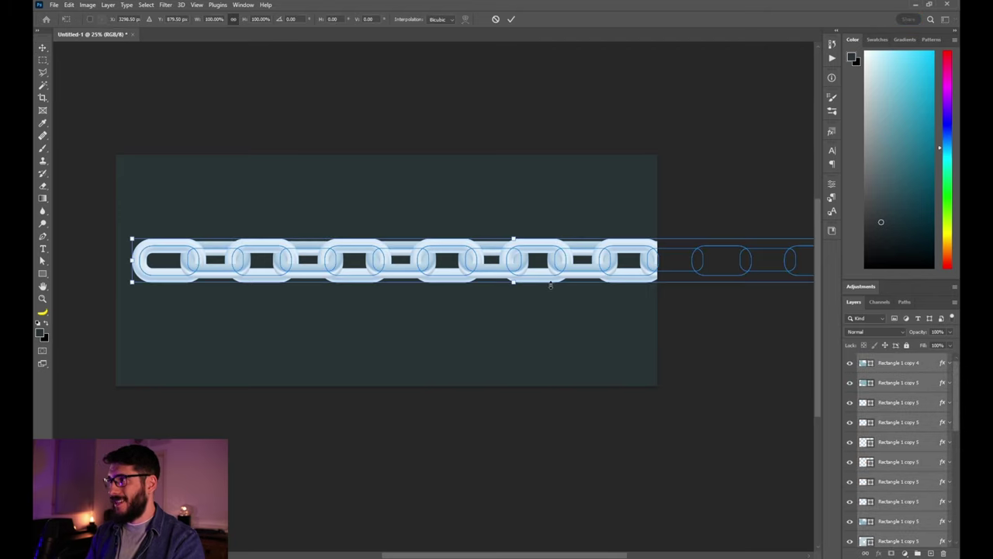
pyautogui.hotkey('ctrl', '-')
pyautogui.hscroll(3, 536, 281)
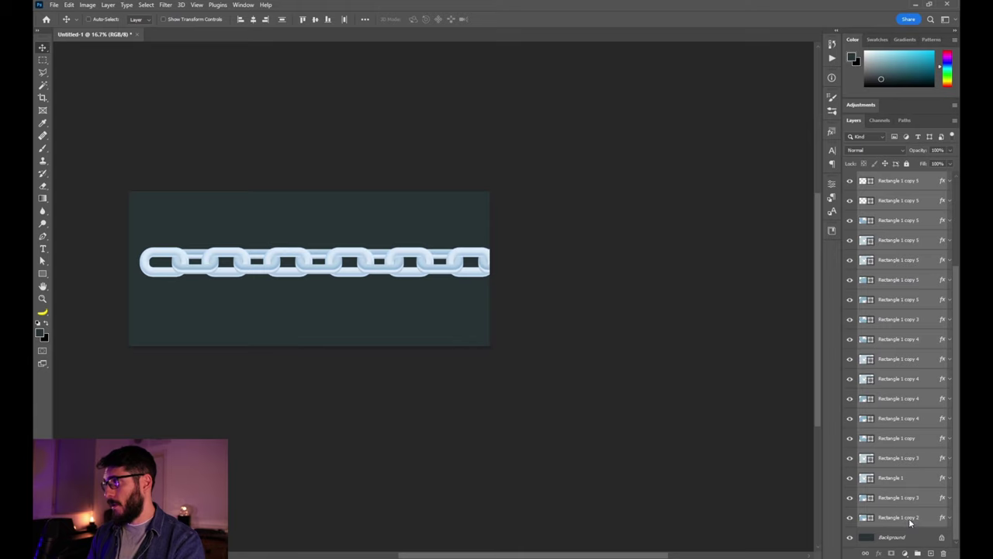
pyautogui.rightClick(909, 520)
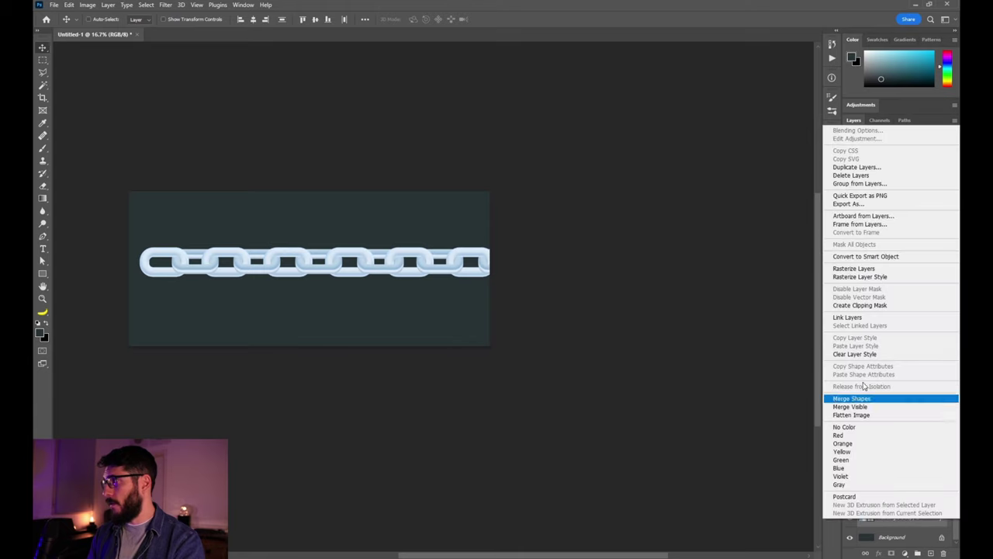
pyautogui.click(863, 256)
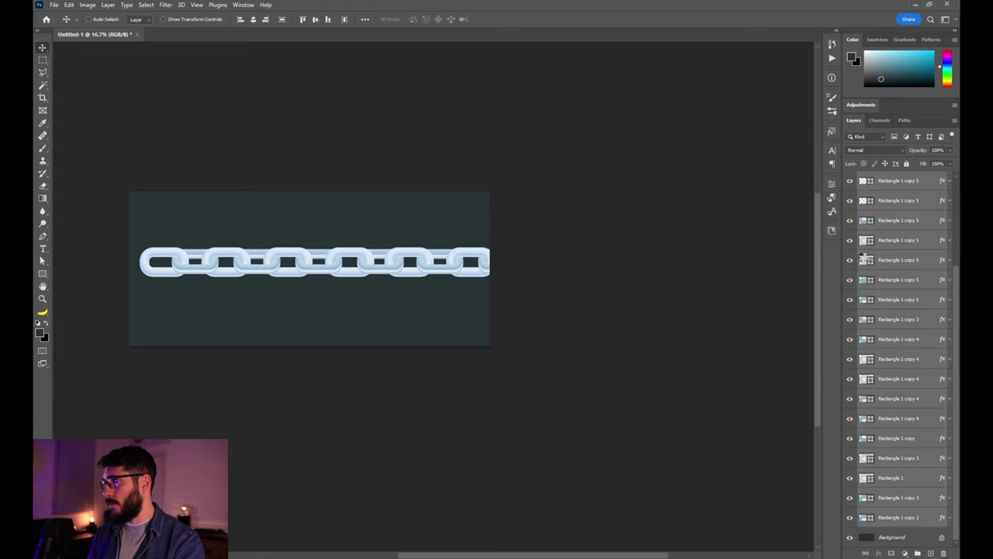
pyautogui.press('z')
pyautogui.click(286, 270)
pyautogui.moveTo(326, 292); pyautogui.dragTo(397, 286)
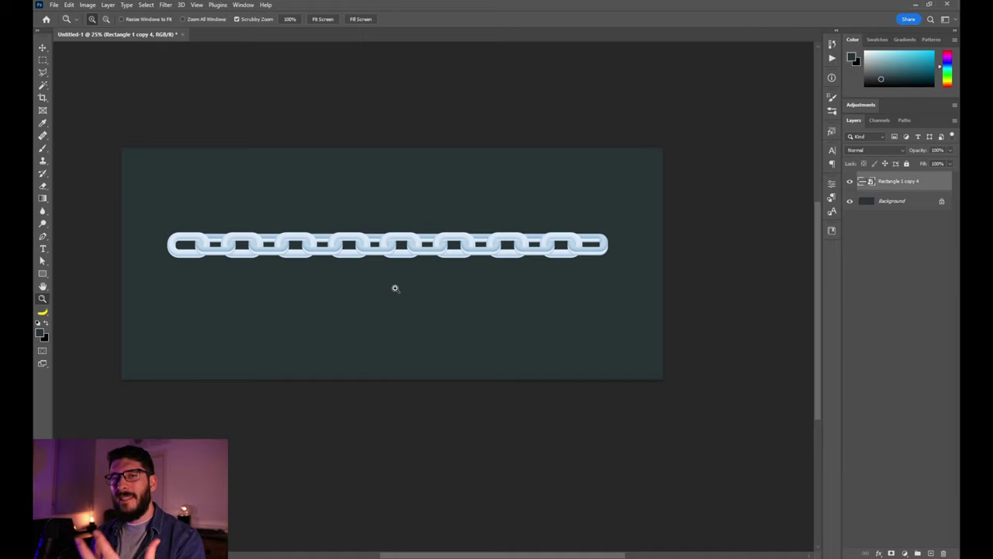
# - Puppet Warp the chain with a pin in its left end link, tilt its right end slightly upward, and apply the warp
pyautogui.press('v')
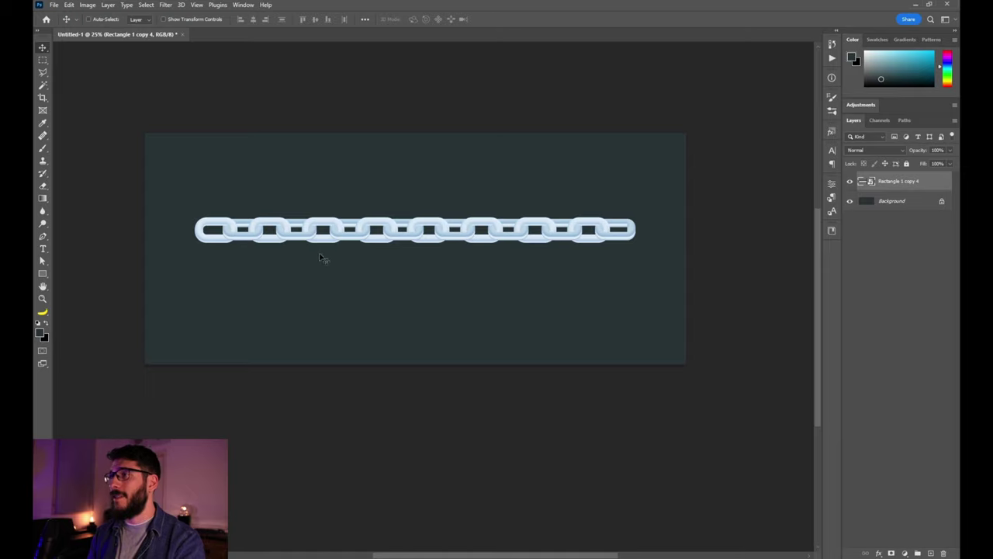
pyautogui.click(69, 6)
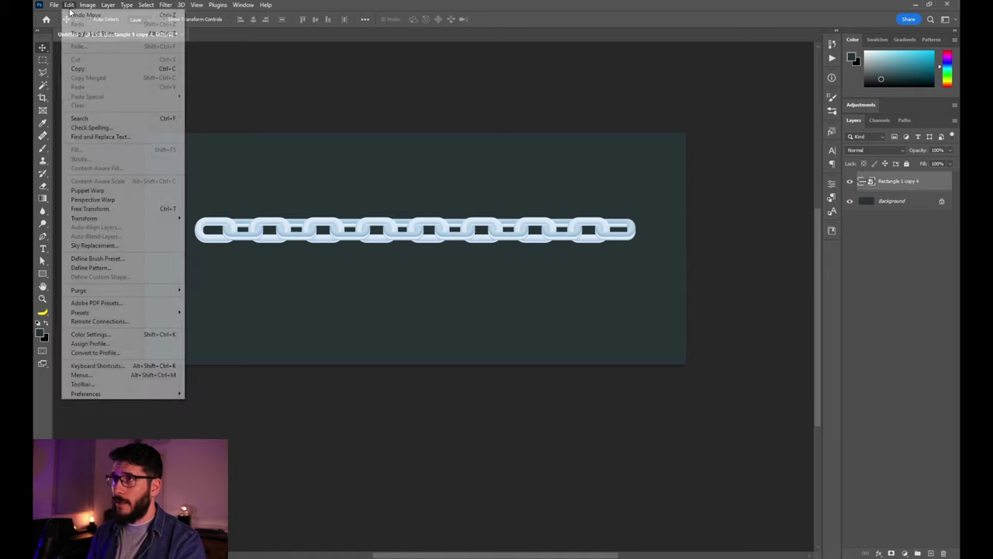
pyautogui.click(125, 191)
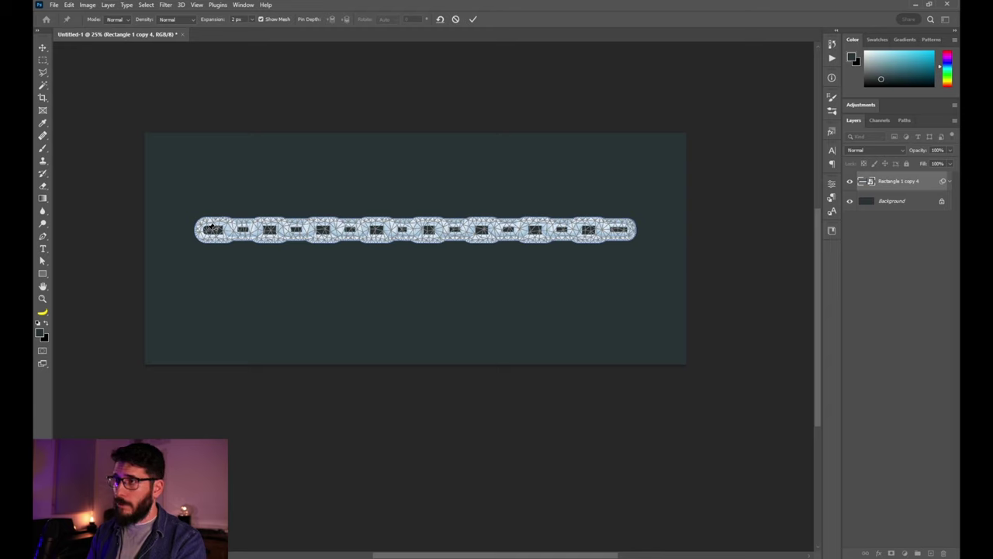
pyautogui.click(208, 229)
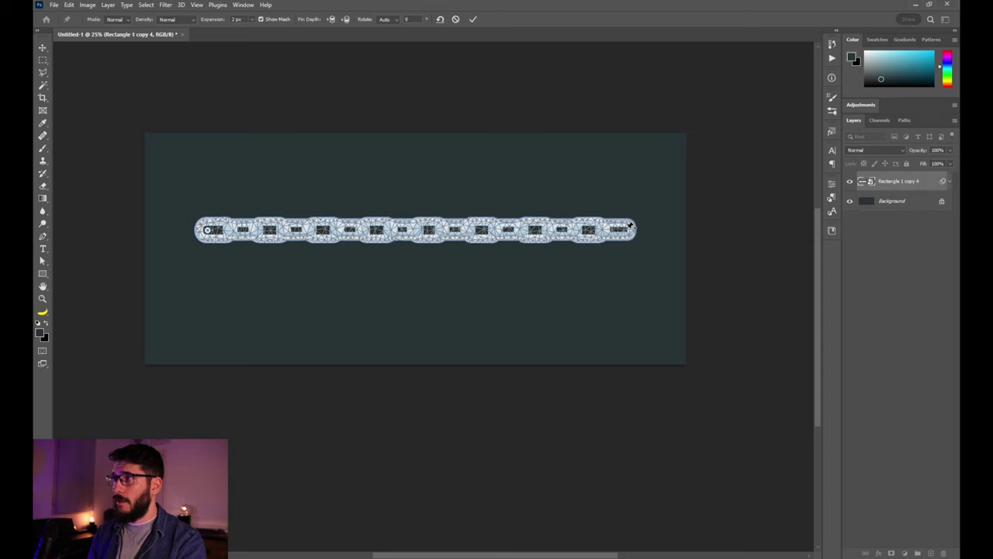
pyautogui.moveTo(630, 225)
pyautogui.mouseDown()
pyautogui.moveTo(564, 304)
pyautogui.moveTo(603, 203)
pyautogui.moveTo(614, 210)
pyautogui.moveTo(611, 276)
pyautogui.moveTo(663, 208)
pyautogui.moveTo(598, 231)
pyautogui.moveTo(609, 203)
pyautogui.moveTo(608, 220)
pyautogui.moveTo(644, 219)
pyautogui.mouseUp()
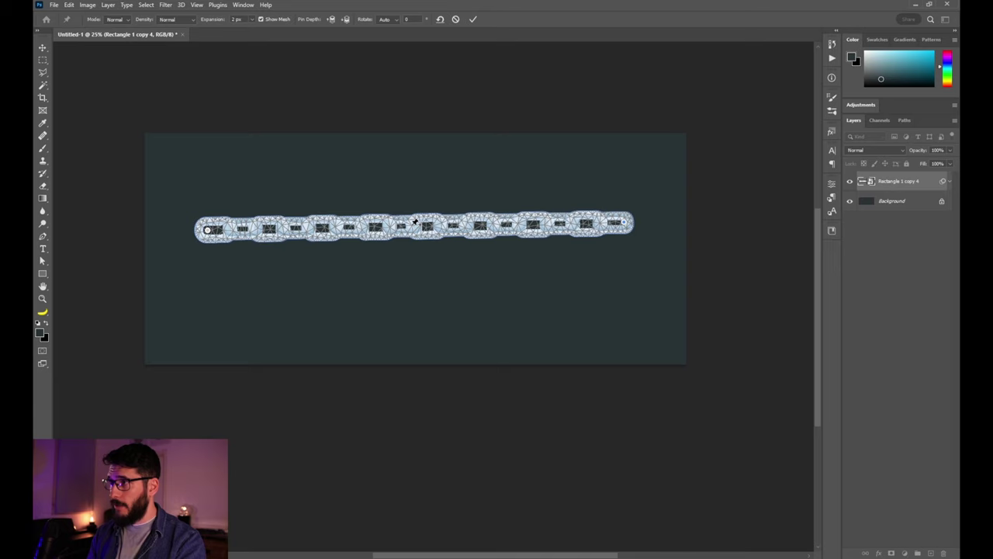
pyautogui.press('Return')
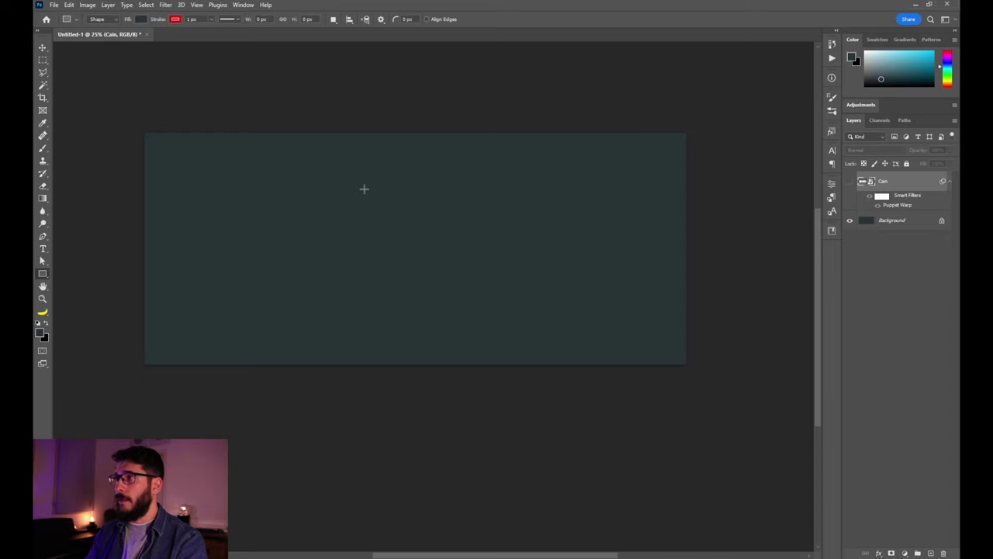
# - Draw a tall rounded rectangle about 553 by 764 px with no fill and a 170 px pale blue-white stroke
pyautogui.moveTo(357, 181); pyautogui.dragTo(423, 272)
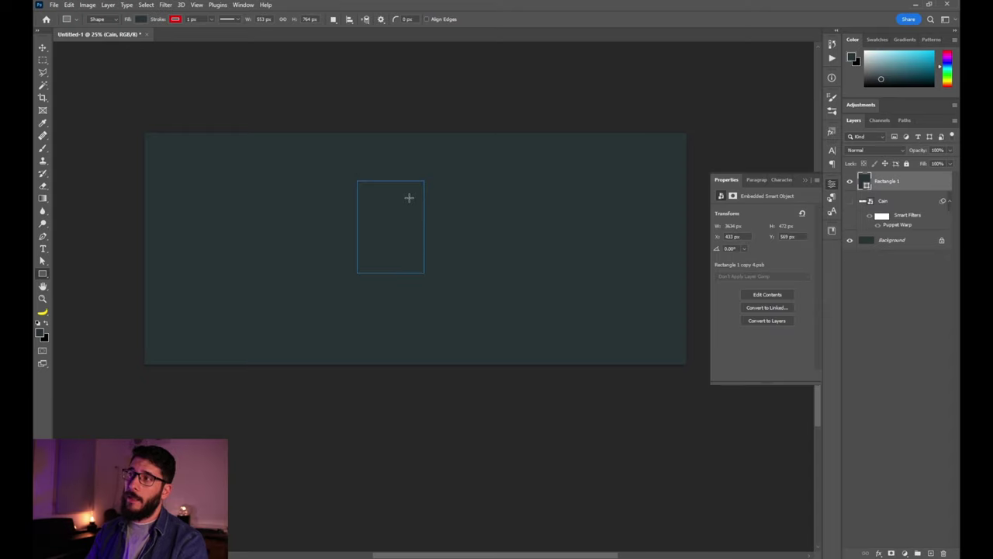
pyautogui.moveTo(414, 192)
pyautogui.mouseDown()
pyautogui.moveTo(399, 207)
pyautogui.moveTo(408, 194)
pyautogui.moveTo(399, 206)
pyautogui.moveTo(408, 206)
pyautogui.mouseUp()
pyautogui.click(191, 18)
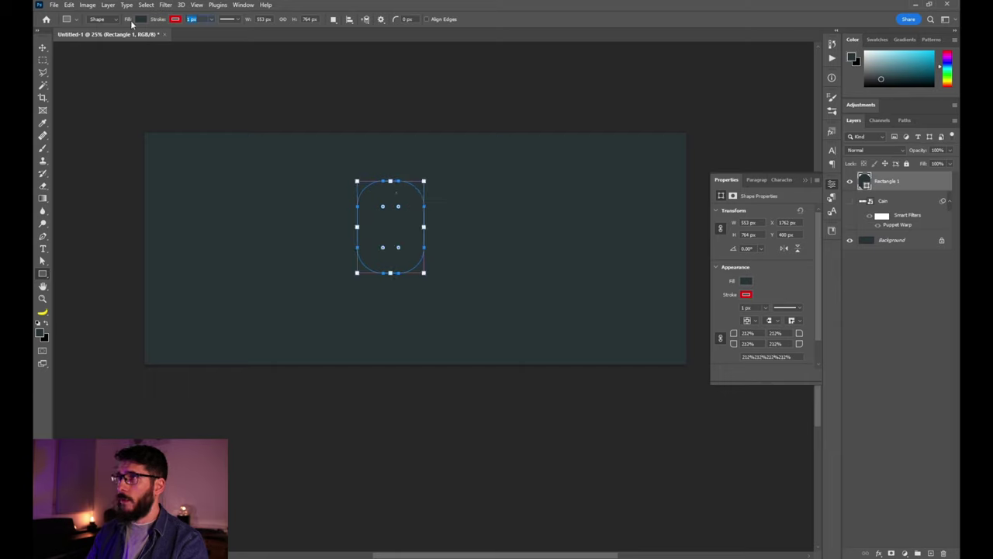
pyautogui.click(140, 20)
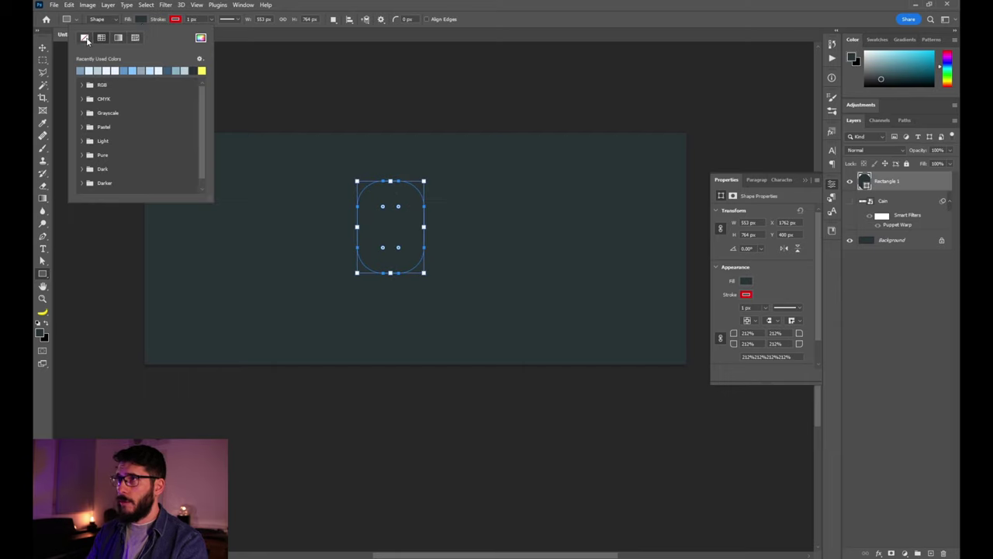
pyautogui.click(84, 38)
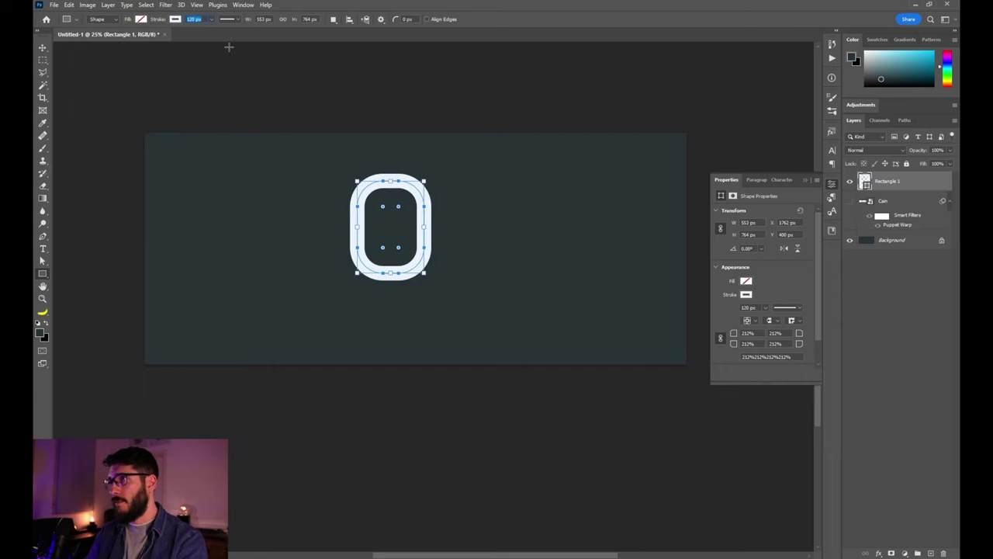
pyautogui.write('17')
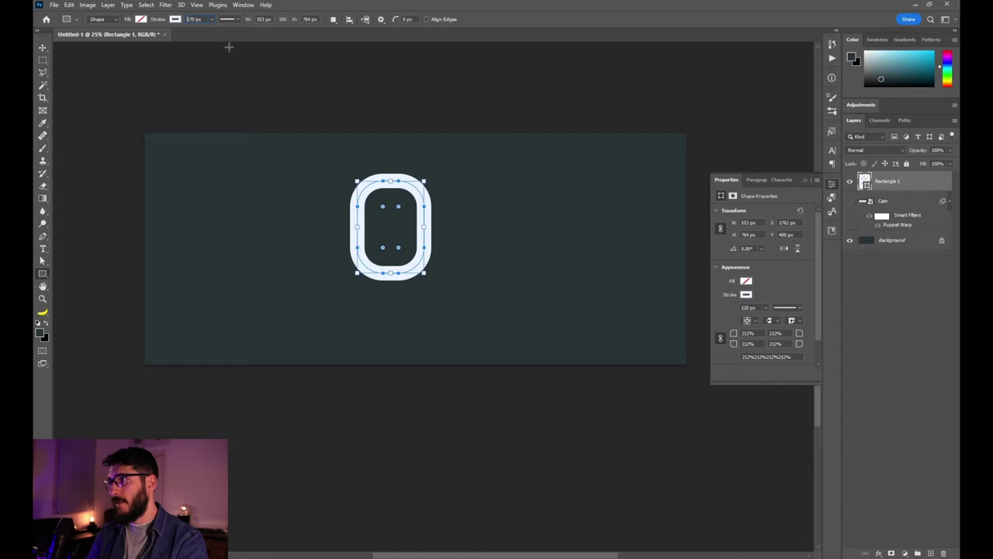
# - Paste the copied chain link layer style onto the Rectangle 1 layer
pyautogui.rightClick(892, 181)
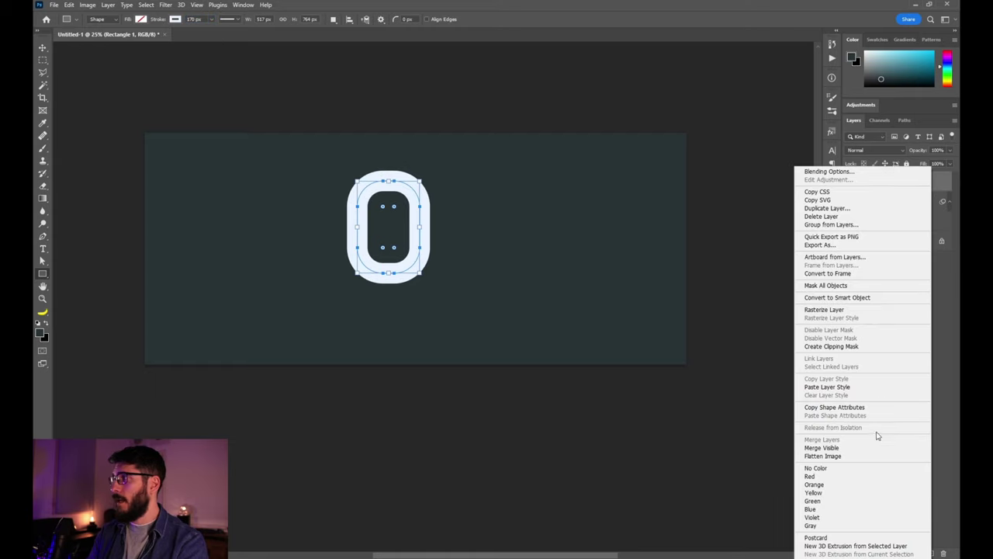
pyautogui.click(844, 411)
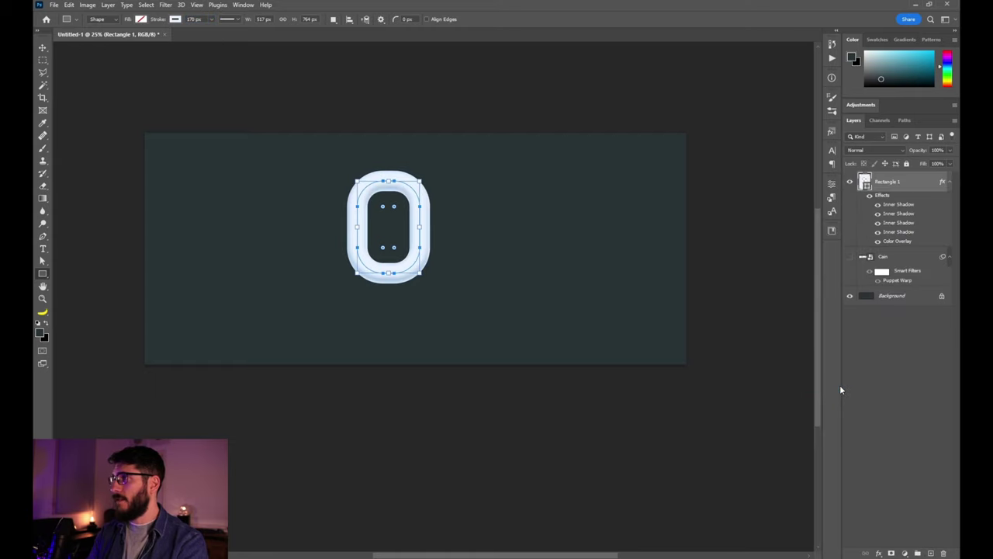
pyautogui.click(42, 48)
pyautogui.click(849, 256)
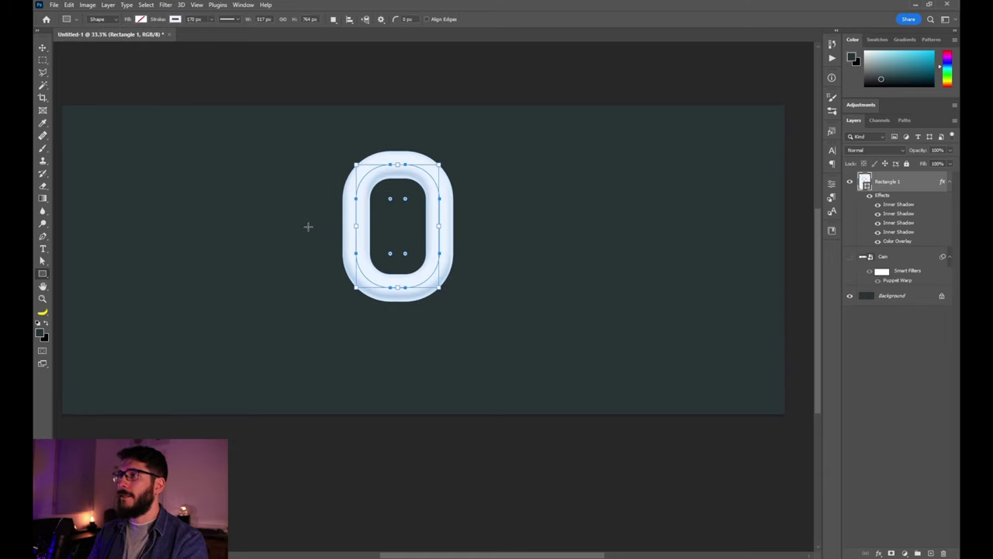
# - Draw a second rounded rectangle about 1036 by 988 px overlapping the lower half of the ring
pyautogui.moveTo(314, 226); pyautogui.dragTo(481, 383)
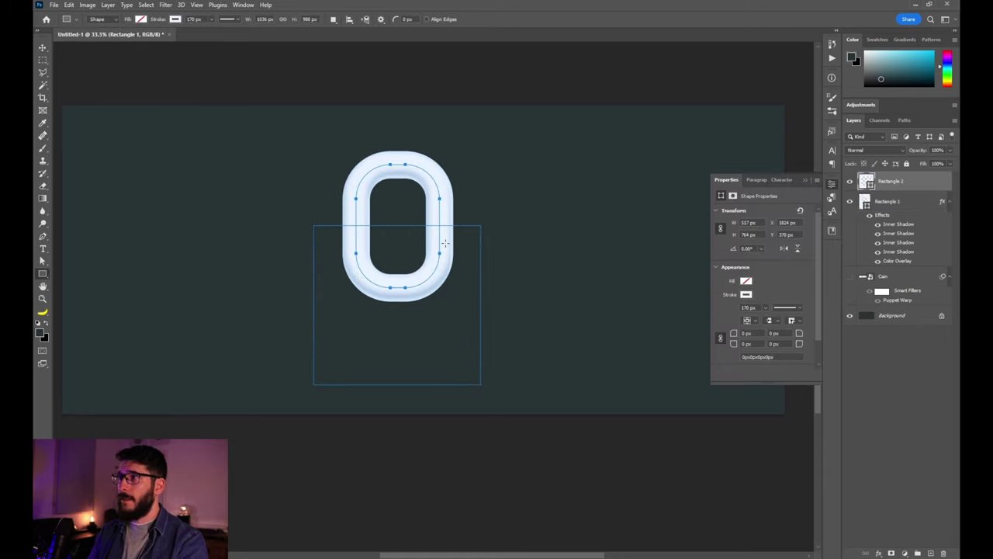
pyautogui.moveTo(470, 238)
pyautogui.mouseDown()
pyautogui.moveTo(444, 253)
pyautogui.moveTo(442, 271)
pyautogui.mouseUp()
pyautogui.press('a')
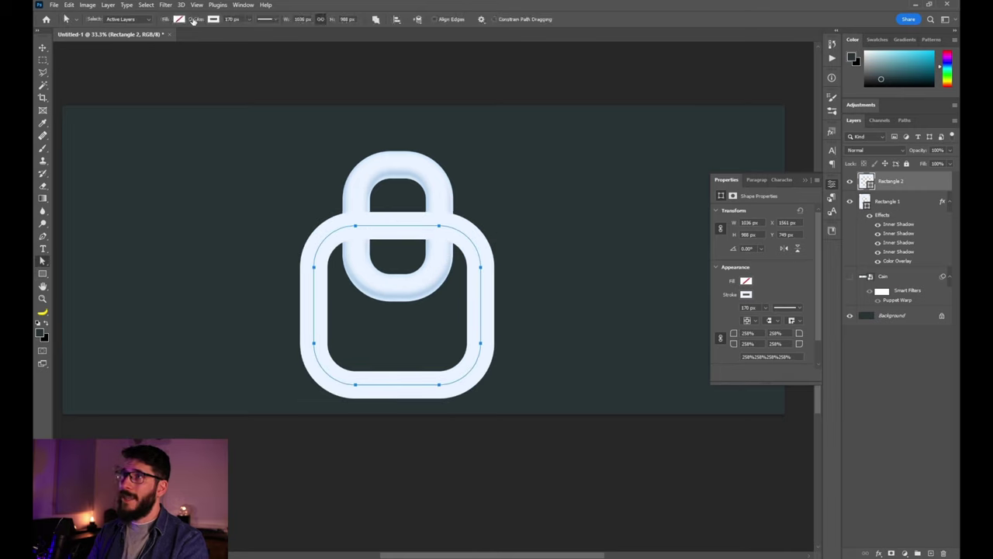
# - Style the new rectangle as the padlock body with no stroke, yellow fill #f8db15 and 164 px corner radii
pyautogui.click(214, 19)
pyautogui.click(157, 39)
pyautogui.click(179, 19)
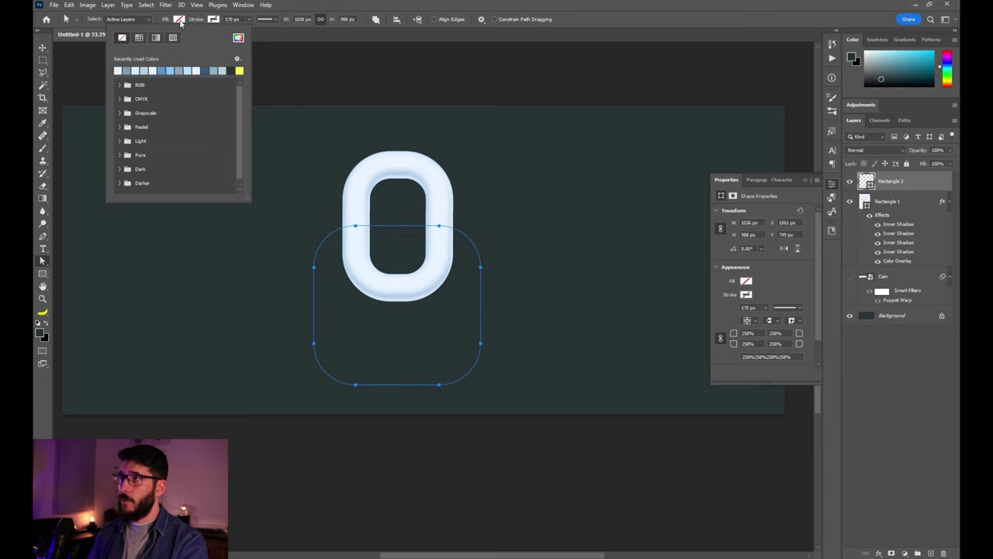
pyautogui.click(238, 37)
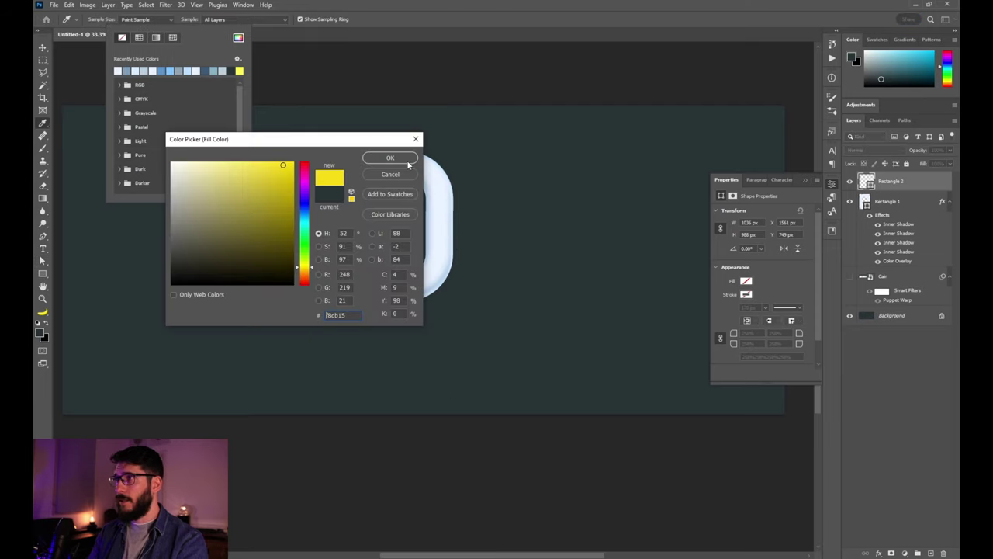
pyautogui.click(407, 160)
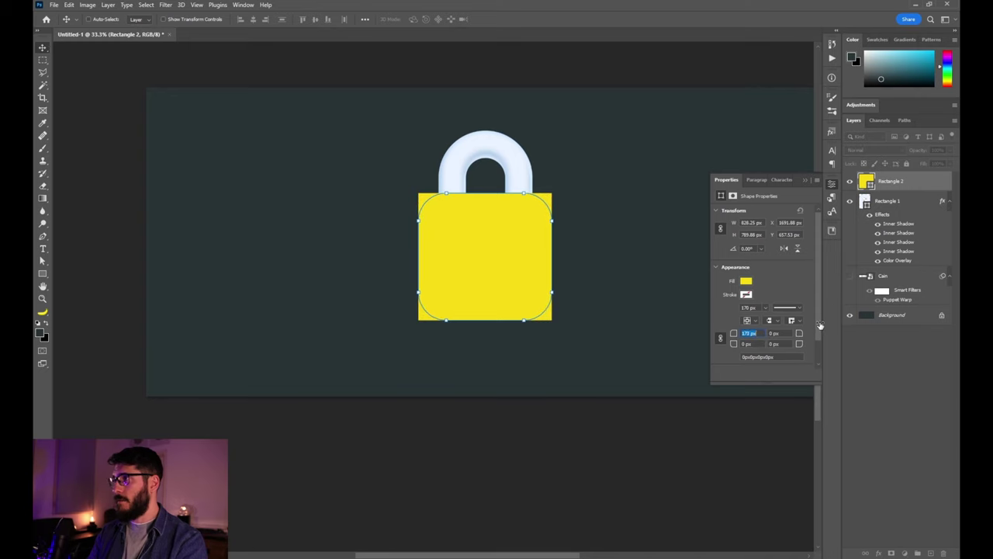
pyautogui.write('164')
pyautogui.press('Return')
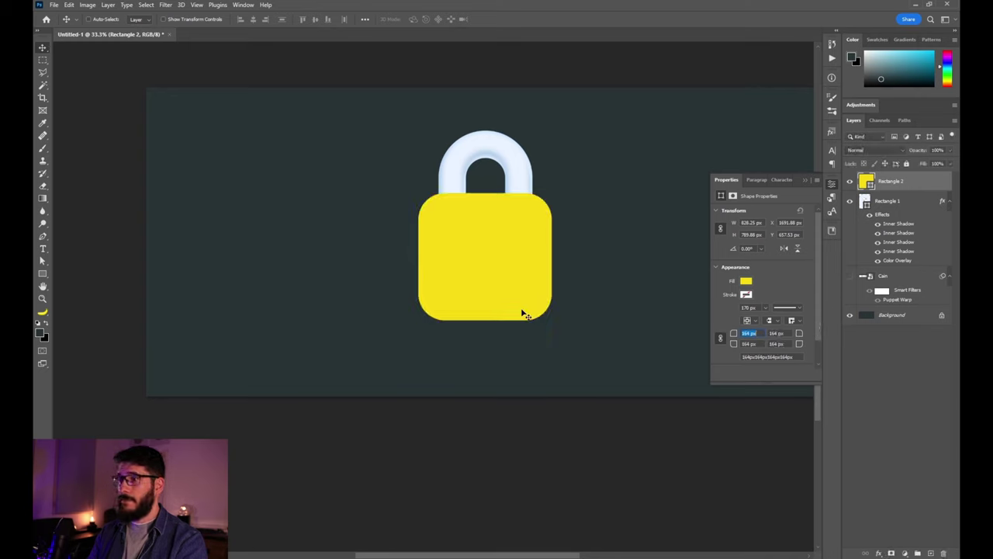
# - Stretch the yellow body downward to about 853 px tall and increase the rounding of its lower corners
pyautogui.hotkey('ctrl', 't')
pyautogui.moveTo(484, 319); pyautogui.dragTo(485, 330)
pyautogui.press('Return')
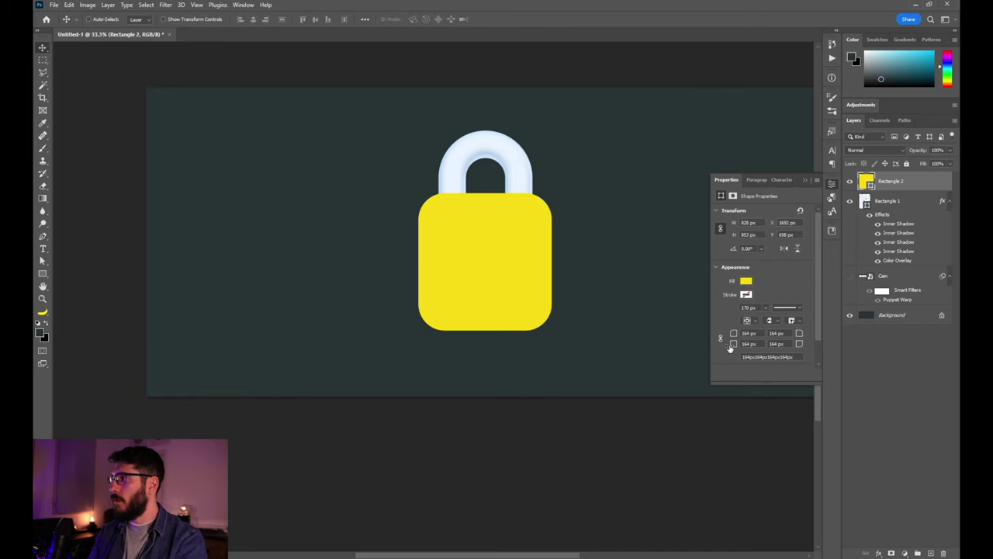
pyautogui.moveTo(730, 348); pyautogui.dragTo(745, 348)
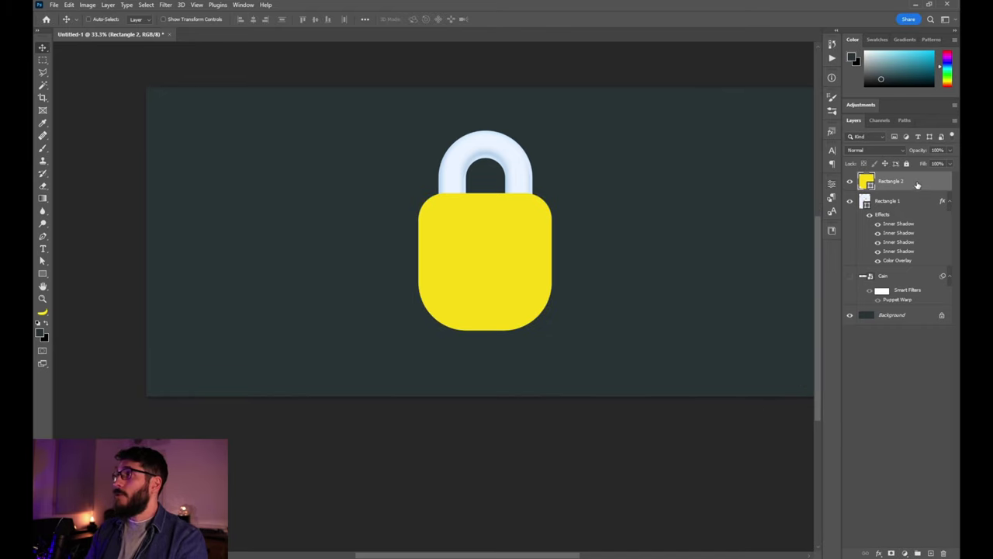
# - Duplicate the Rectangle 2 layer beneath itself and widen the copy leftward to about 897 px
pyautogui.moveTo(917, 185); pyautogui.dragTo(915, 197)
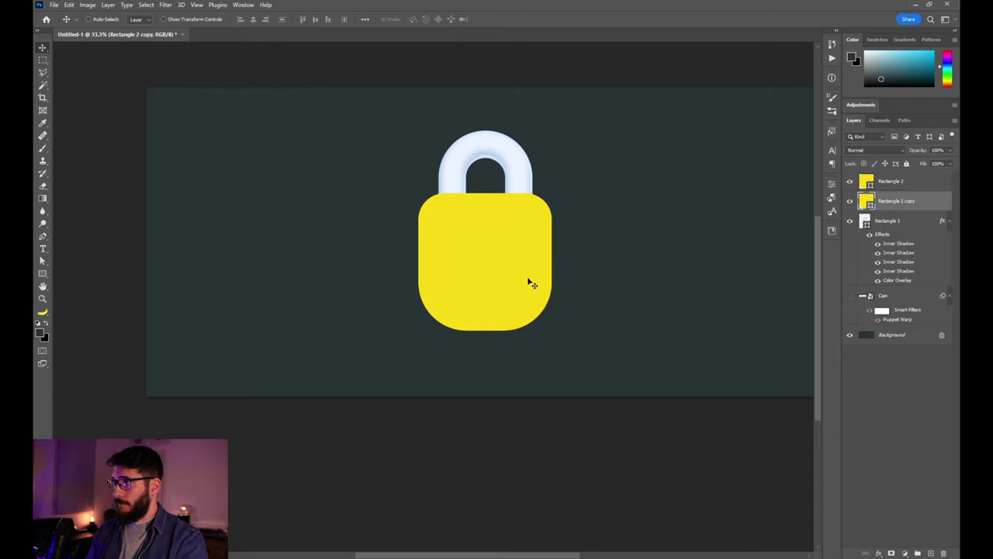
pyautogui.hotkey('ctrl', 't')
pyautogui.moveTo(419, 262); pyautogui.dragTo(407, 262)
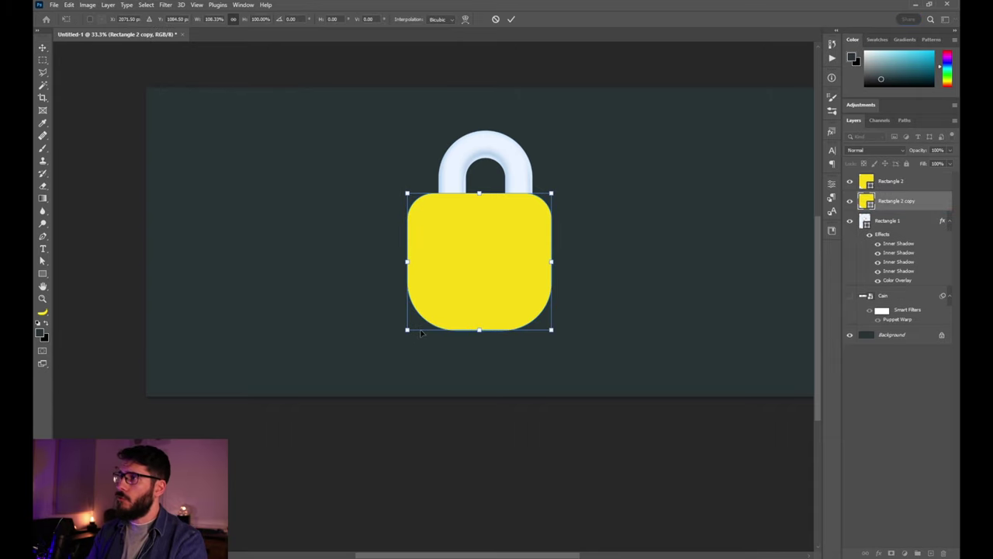
pyautogui.press('Return')
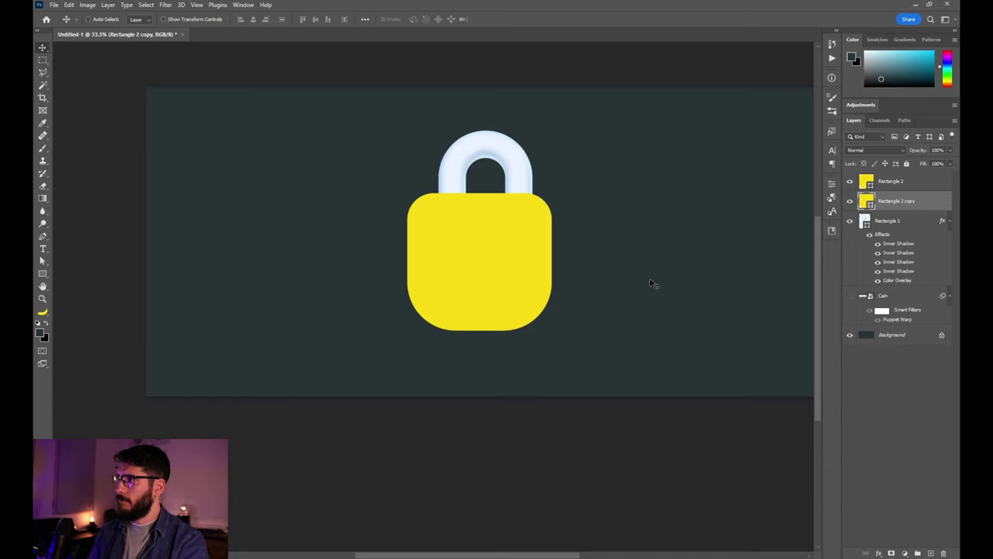
# - Recolour the Rectangle 2 copy shape to orange #f89015
pyautogui.doubleClick(866, 201)
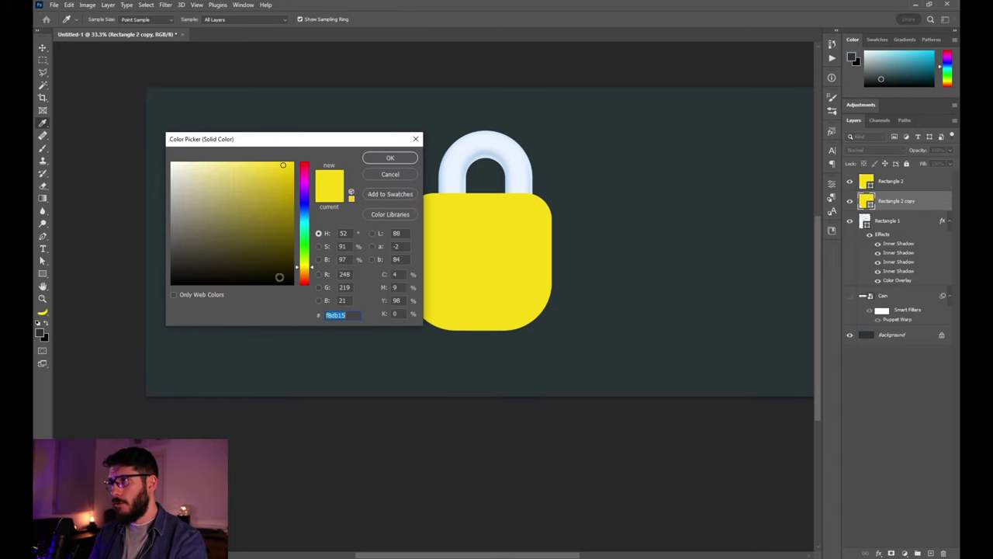
pyautogui.click(305, 272)
pyautogui.moveTo(306, 271); pyautogui.dragTo(306, 272)
pyautogui.moveTo(310, 138); pyautogui.dragTo(755, 126)
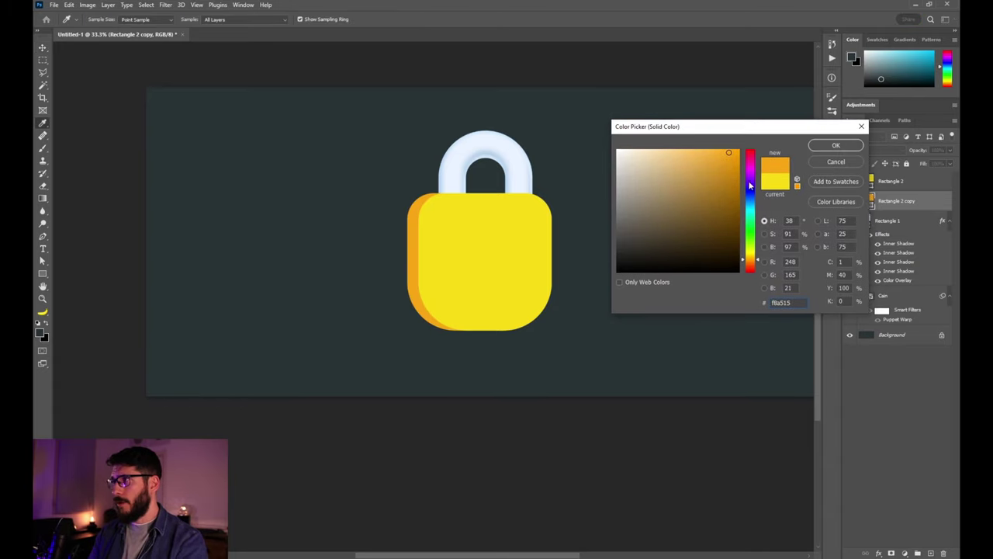
pyautogui.moveTo(752, 262); pyautogui.dragTo(751, 263)
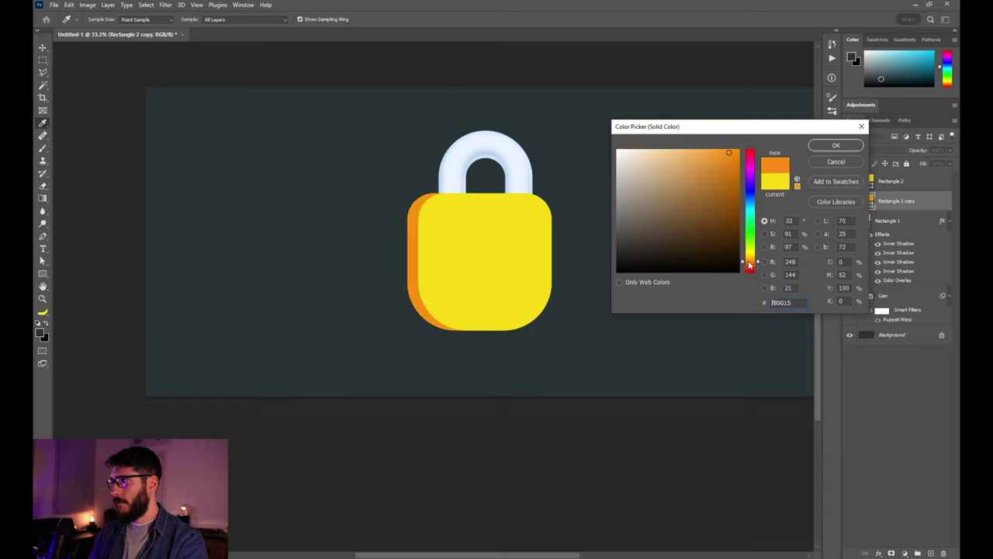
# - Shift the orange copy slightly down and raise its upper-left anchor points to meet the yellow front's top edge
pyautogui.moveTo(474, 289); pyautogui.dragTo(474, 295)
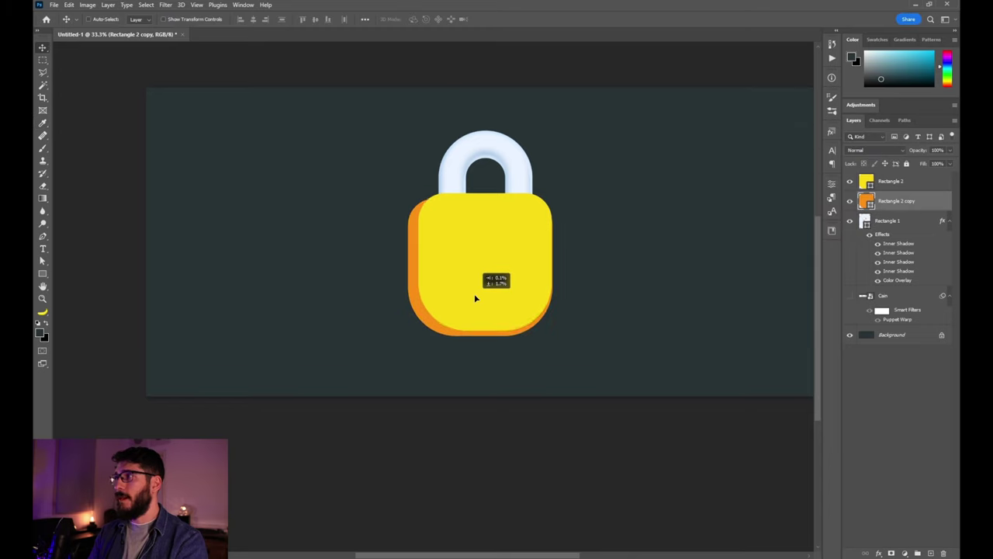
pyautogui.press('a')
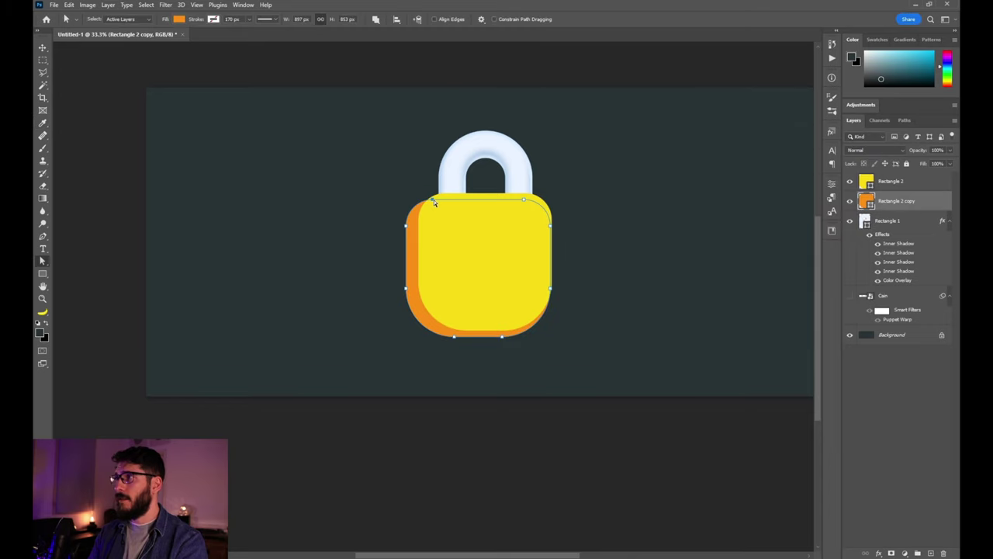
pyautogui.moveTo(441, 197); pyautogui.dragTo(406, 222)
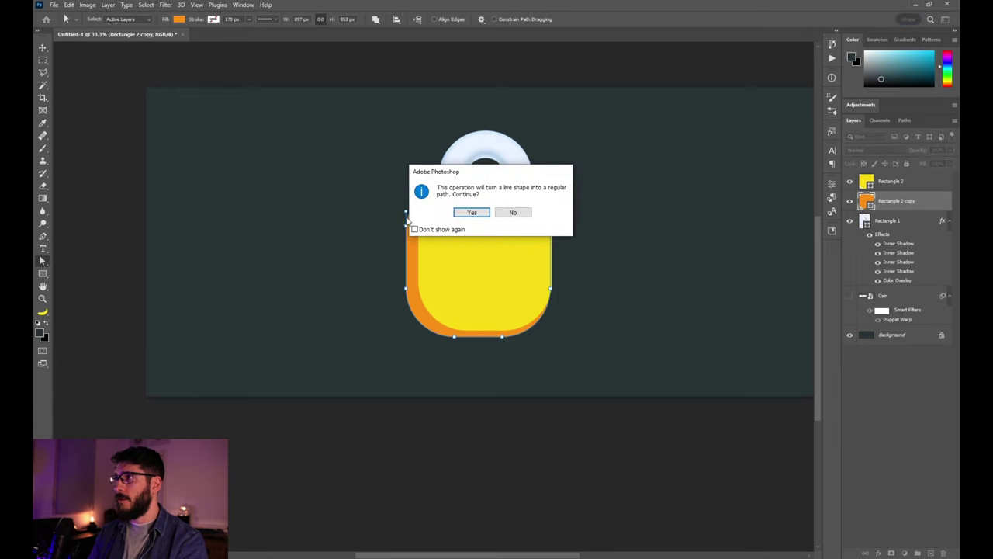
pyautogui.press('Return')
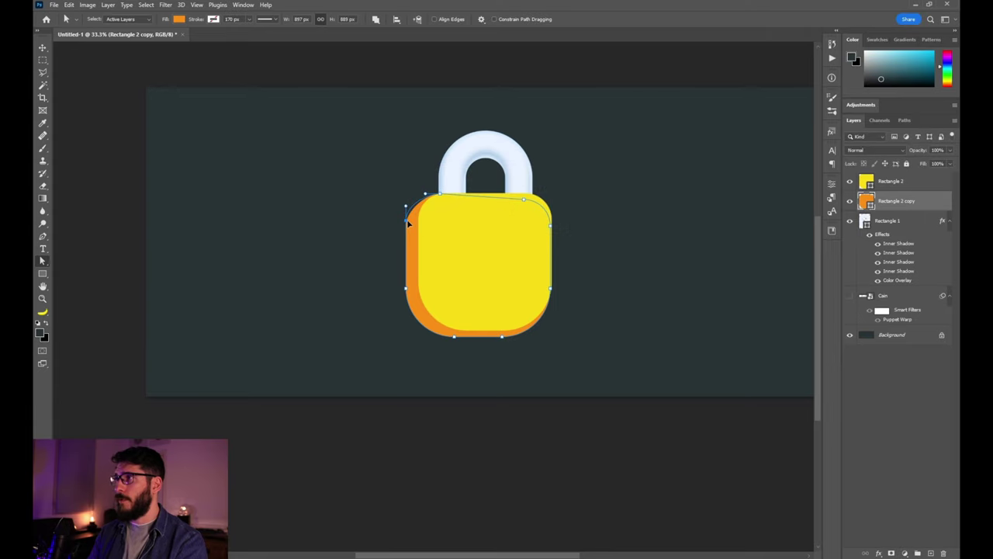
pyautogui.click(407, 158)
# - Draw a red-brown keyhole on the yellow front, made of a circle with a tapered stem below it
pyautogui.click(42, 275)
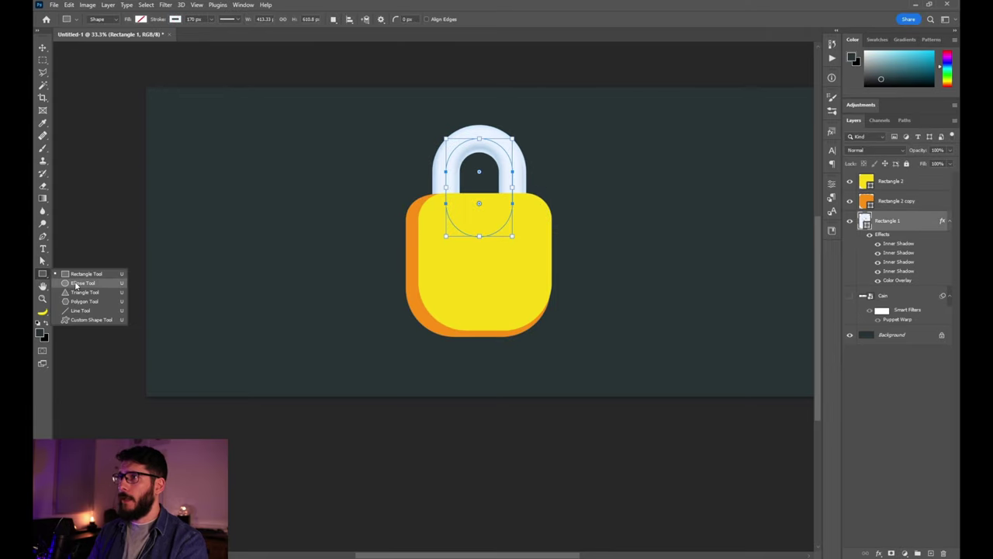
pyautogui.click(75, 284)
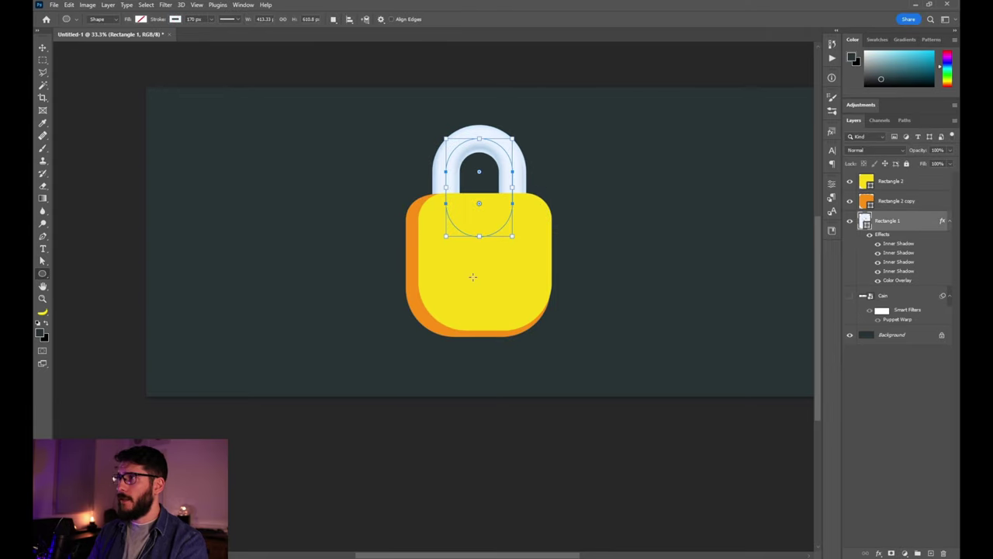
pyautogui.click(924, 187)
pyautogui.moveTo(467, 223); pyautogui.dragTo(510, 267)
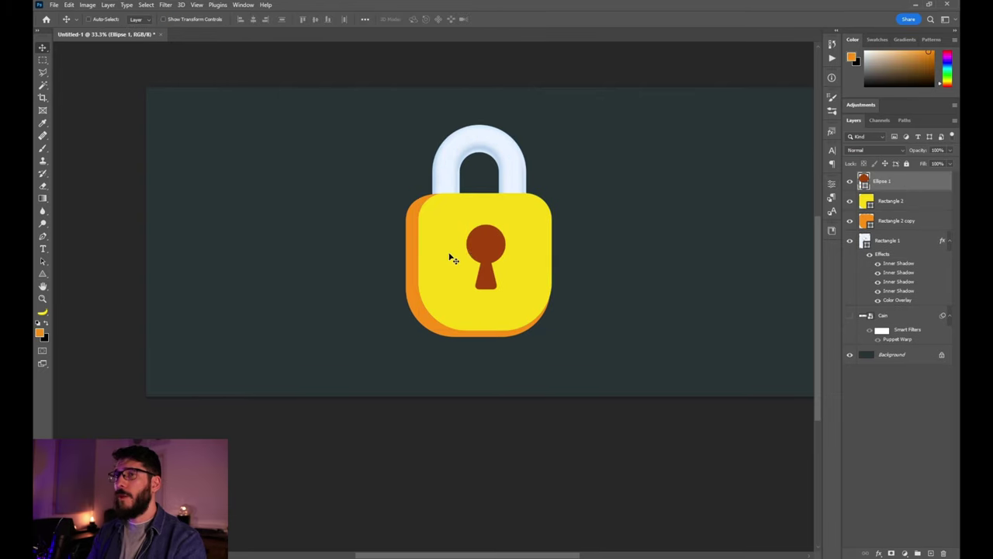
# - Examine how the padlock reads at a very small display size
pyautogui.press('z')
pyautogui.moveTo(478, 254); pyautogui.dragTo(534, 264)
pyautogui.keyDown('alt'); pyautogui.click(533, 264); pyautogui.keyUp('alt')
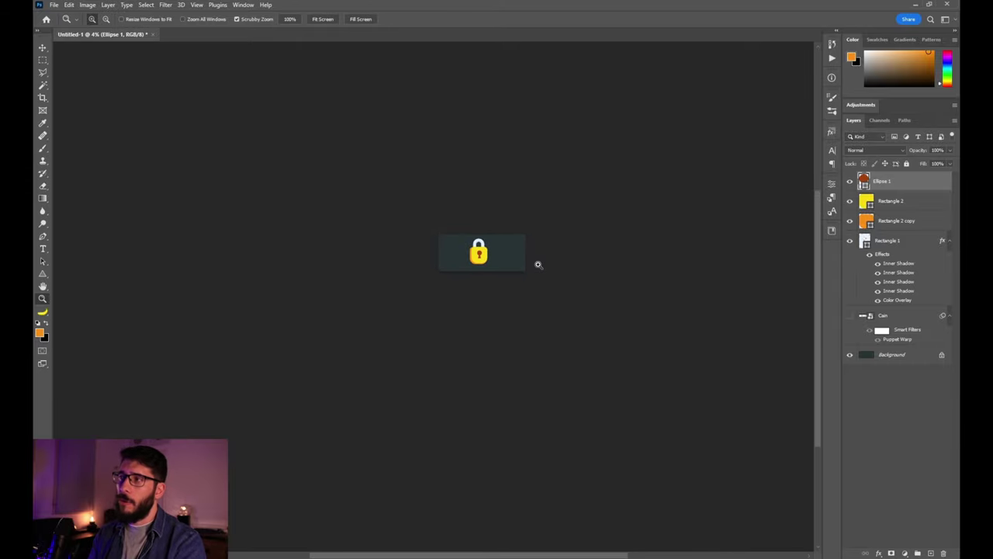
pyautogui.click(536, 266)
pyautogui.press('v')
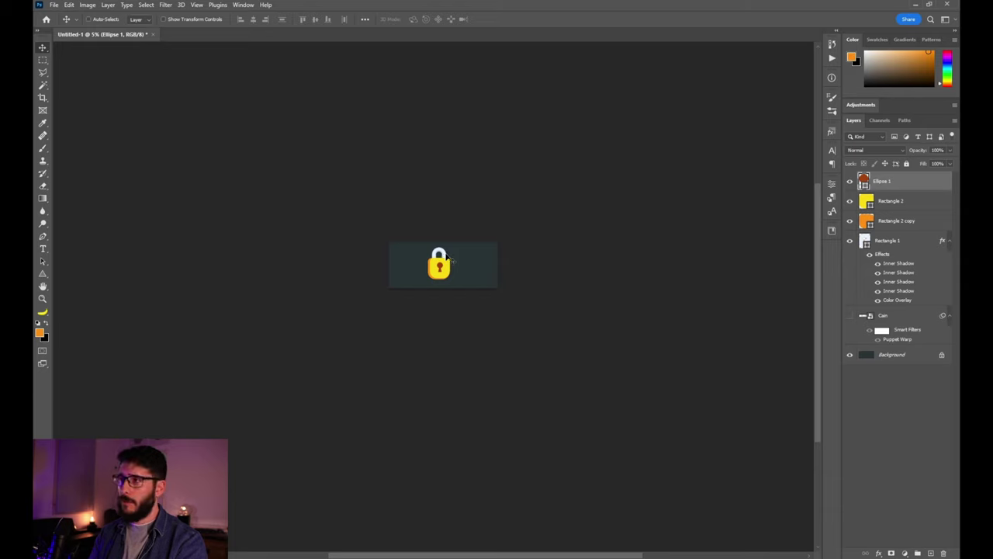
pyautogui.hotkey('ctrl', 't')
pyautogui.moveTo(444, 260); pyautogui.dragTo(443, 262)
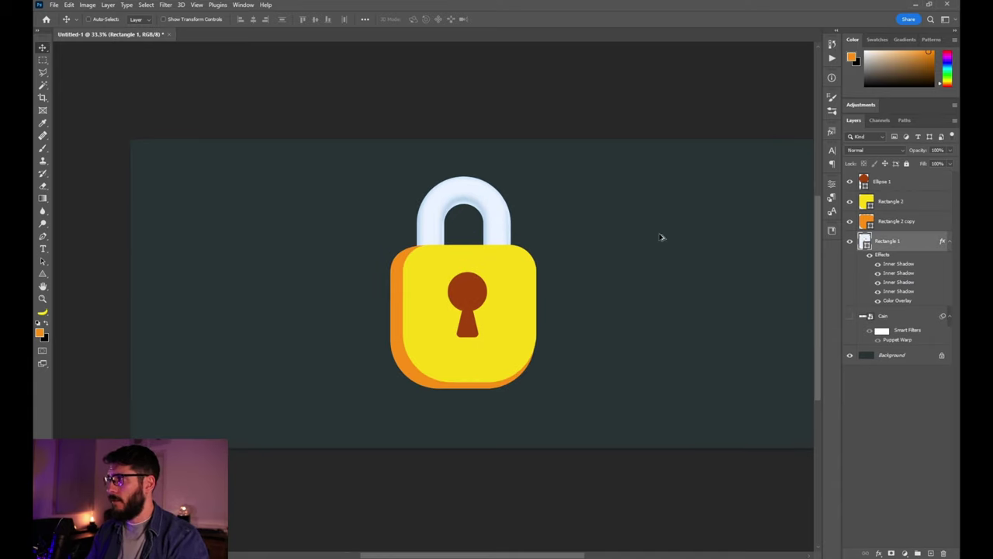
# - Darken the colour of the shackle's fourth inner shadow to blue #30608d
pyautogui.doubleClick(890, 257)
pyautogui.click(778, 258)
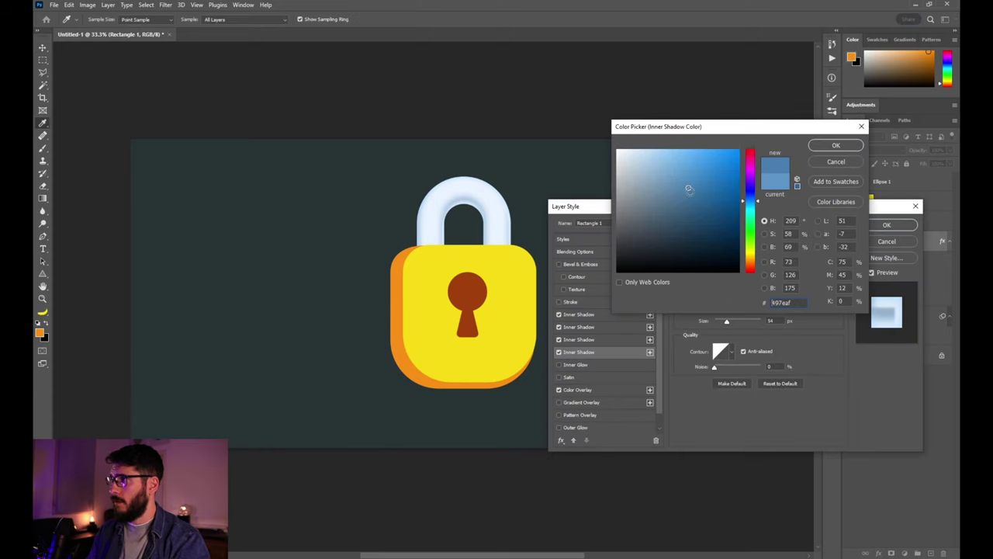
pyautogui.click(692, 194)
pyautogui.moveTo(695, 200); pyautogui.dragTo(702, 203)
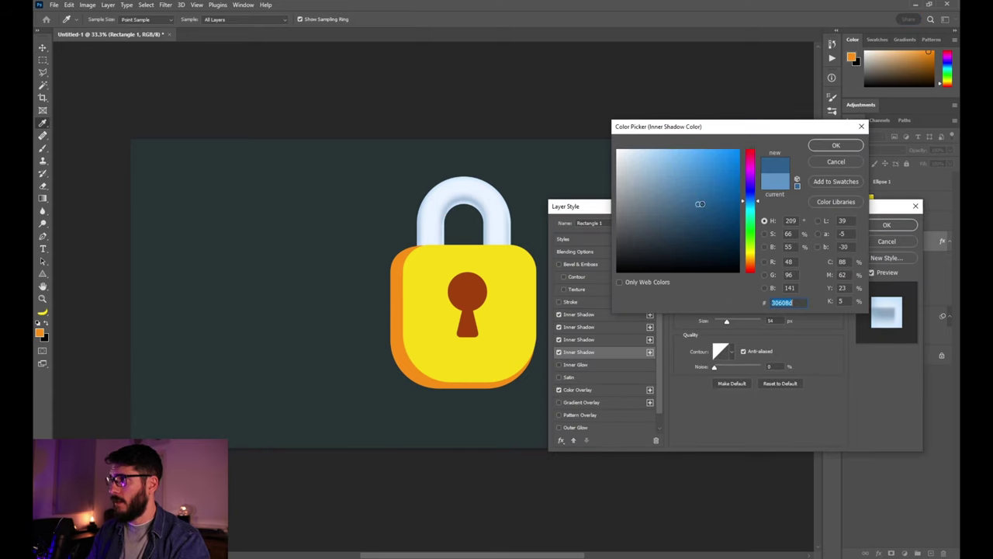
pyautogui.click(836, 145)
# - Set the shackle's third inner shadow to an angle of -154° and a size of 24 px
pyautogui.moveTo(722, 284); pyautogui.dragTo(715, 295)
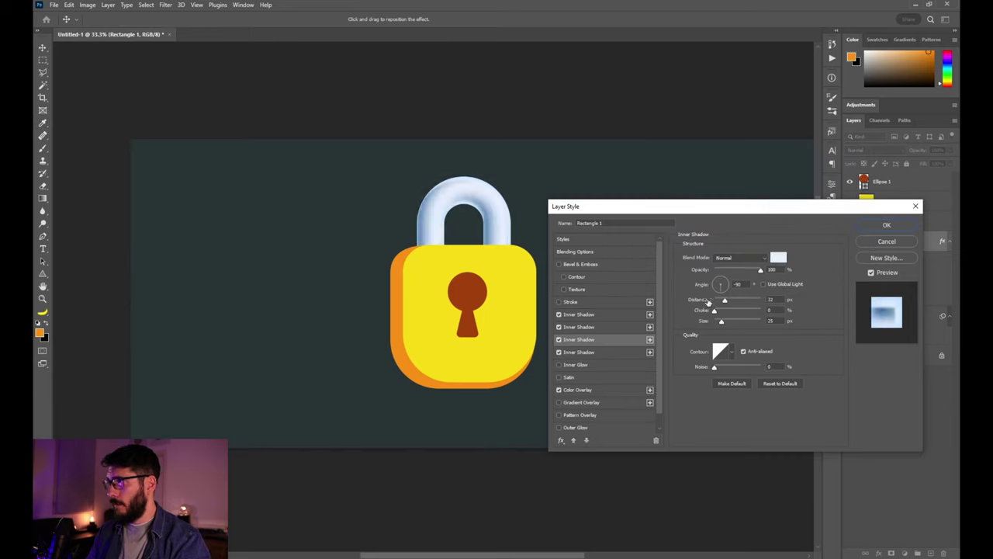
pyautogui.moveTo(714, 296); pyautogui.dragTo(713, 293)
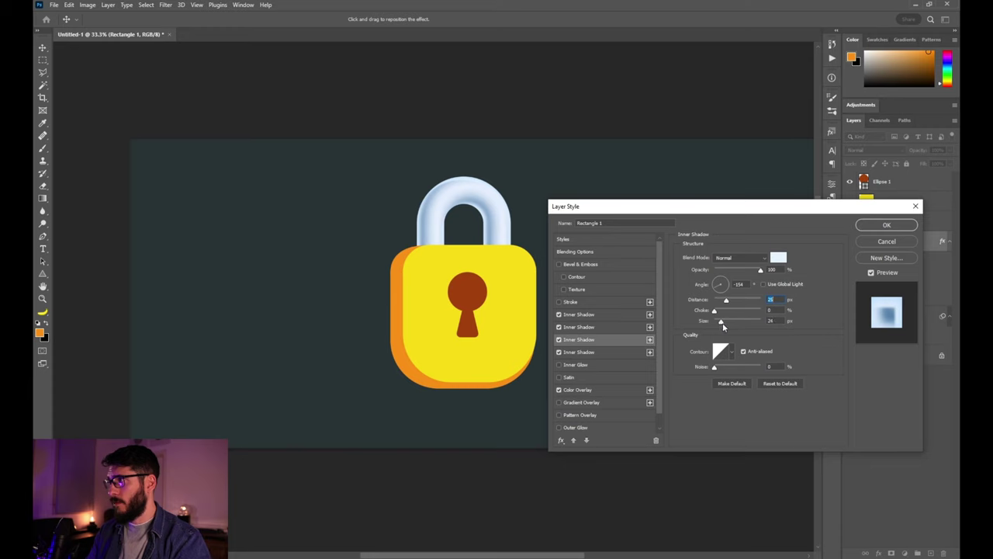
pyautogui.moveTo(723, 323); pyautogui.dragTo(723, 326)
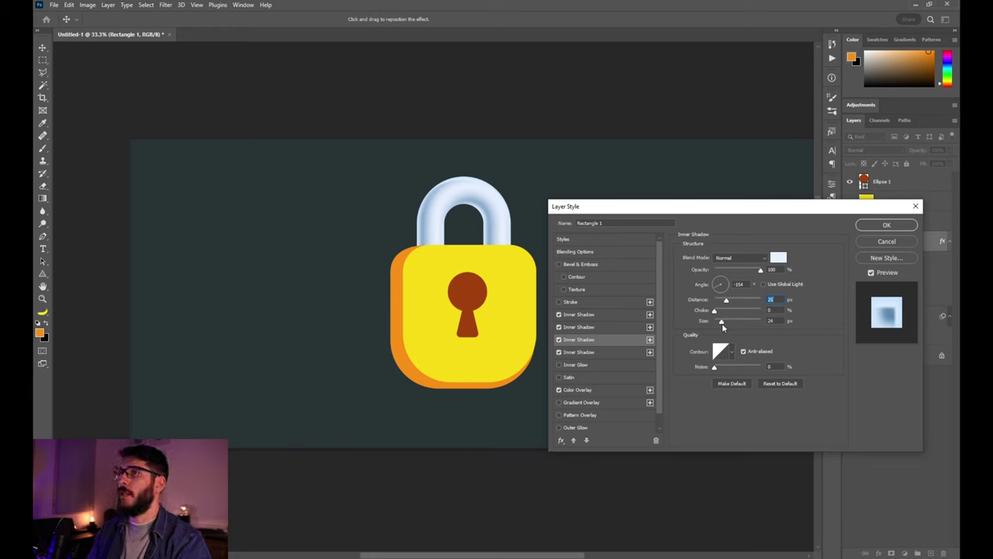
# - Set the shackle's second inner shadow to Linear Dodge (Add) at 100% opacity, with angle 38° and distance 49 px
pyautogui.click(578, 327)
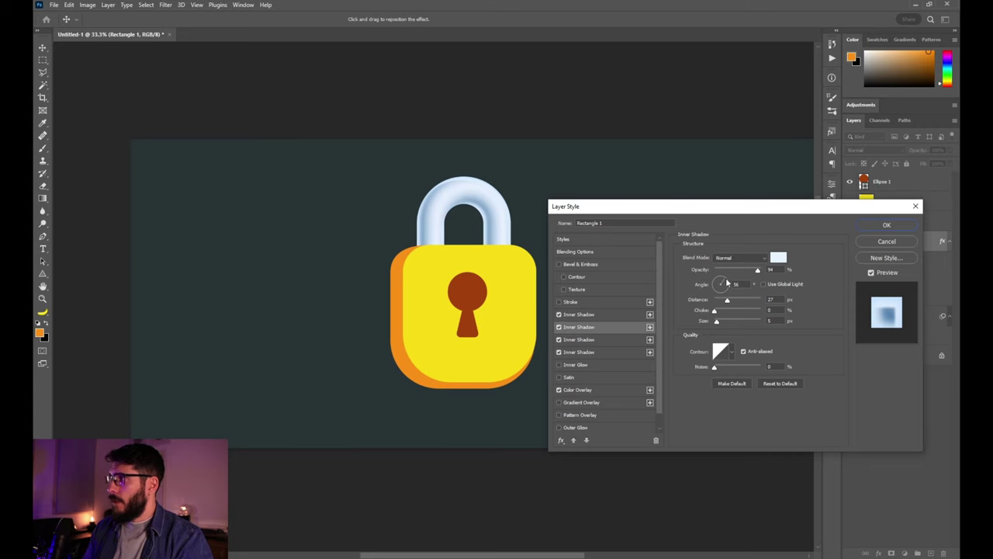
pyautogui.moveTo(729, 288)
pyautogui.mouseDown()
pyautogui.moveTo(723, 301)
pyautogui.moveTo(737, 300)
pyautogui.mouseUp()
pyautogui.click(743, 258)
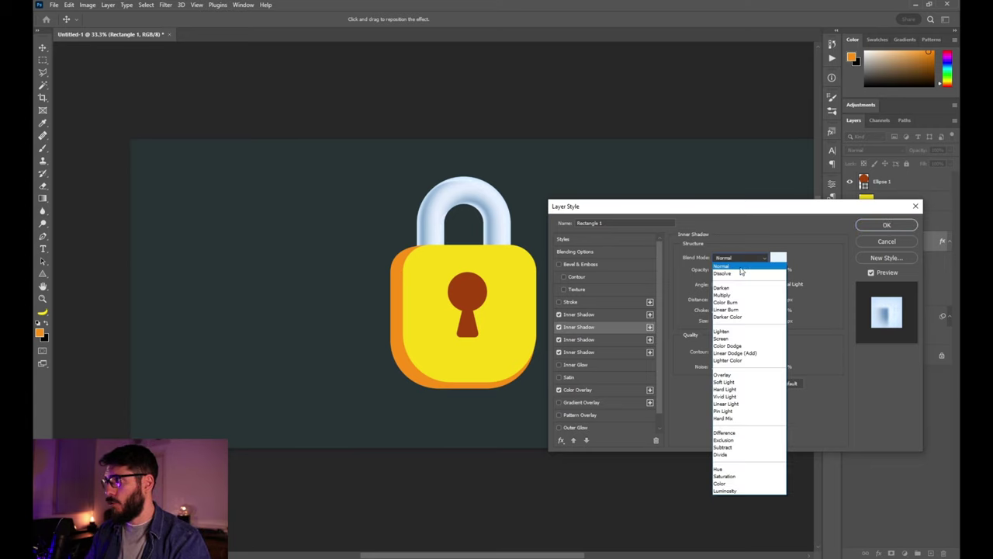
pyautogui.click(738, 354)
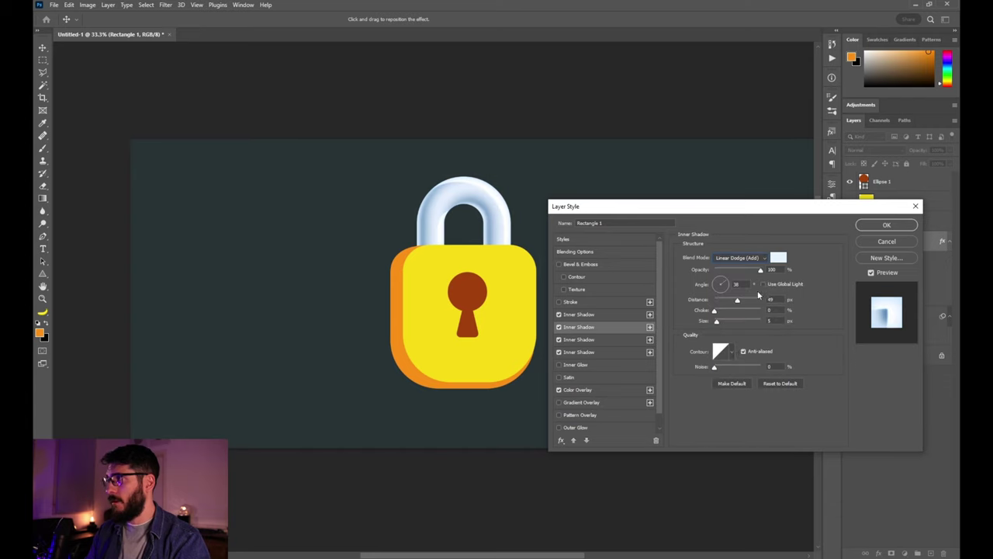
# - Set the shackle's first inner shadow to 60% choke, 43 px size and about 41% opacity, and apply the layer style
pyautogui.click(609, 313)
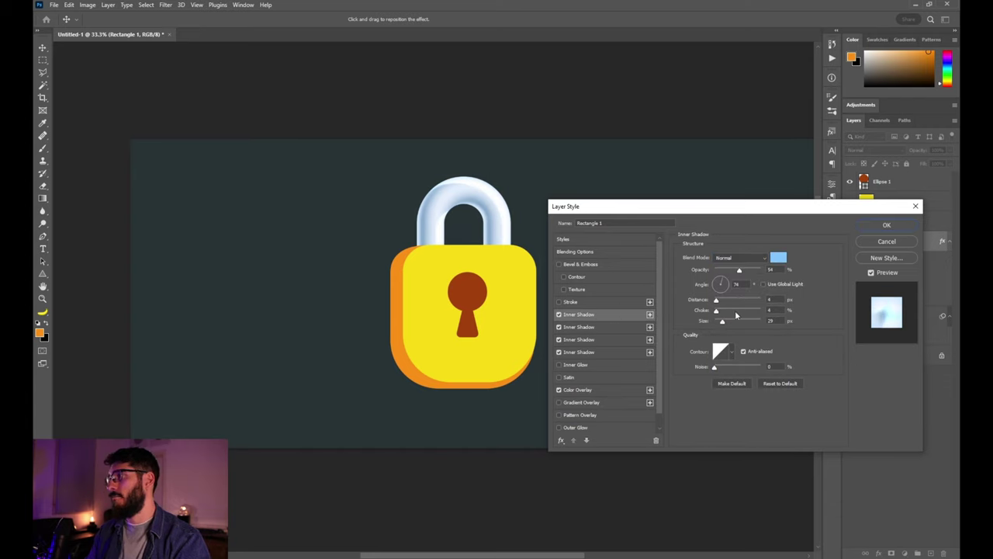
pyautogui.moveTo(721, 310); pyautogui.dragTo(743, 312)
pyautogui.moveTo(722, 322); pyautogui.dragTo(725, 323)
pyautogui.moveTo(739, 271); pyautogui.dragTo(733, 271)
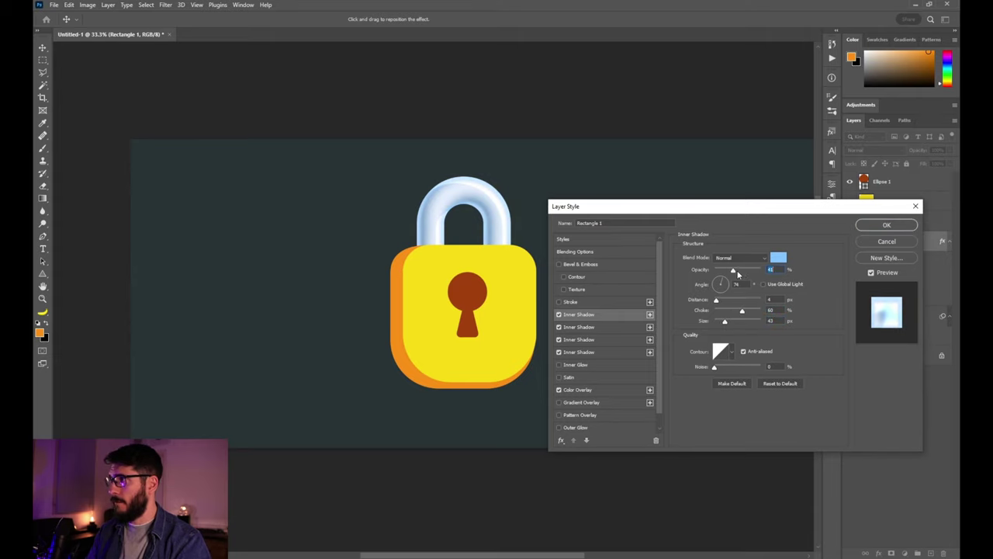
pyautogui.press('Return')
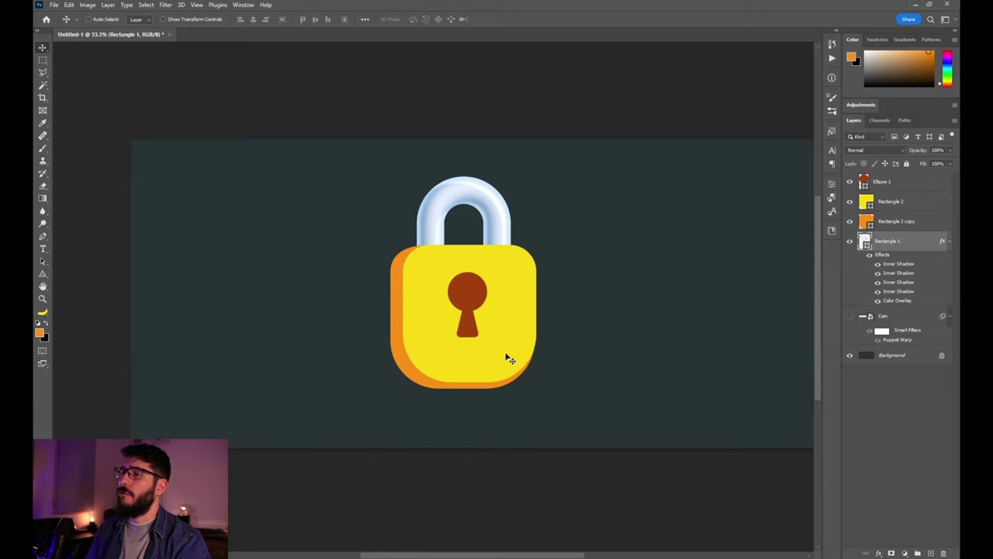
# - Give the padlock's yellow front a linear gradient overlay at 48°, with a hard transparency edge near location 47
pyautogui.click(918, 201)
pyautogui.keyDown('shift'); pyautogui.click(917, 222); pyautogui.keyUp('shift')
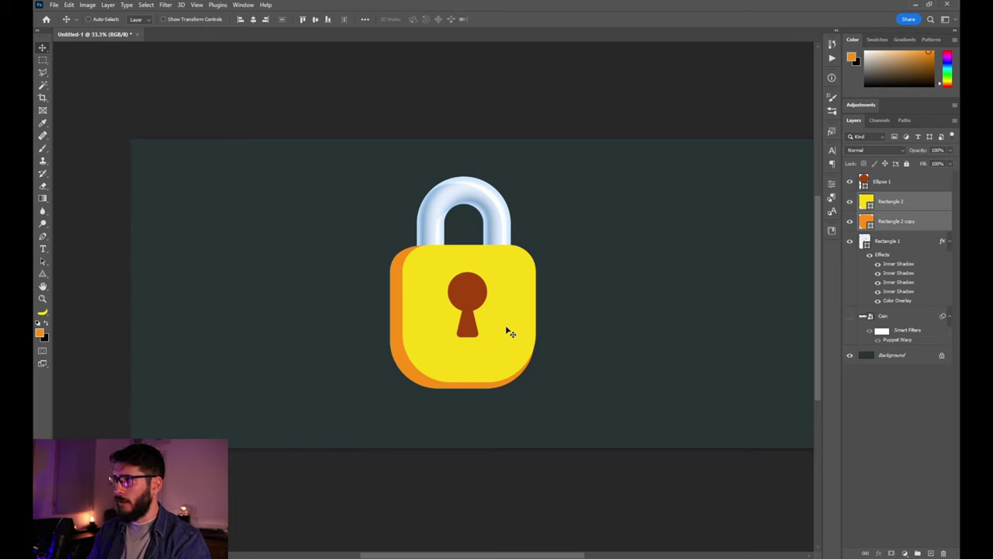
pyautogui.click(507, 331)
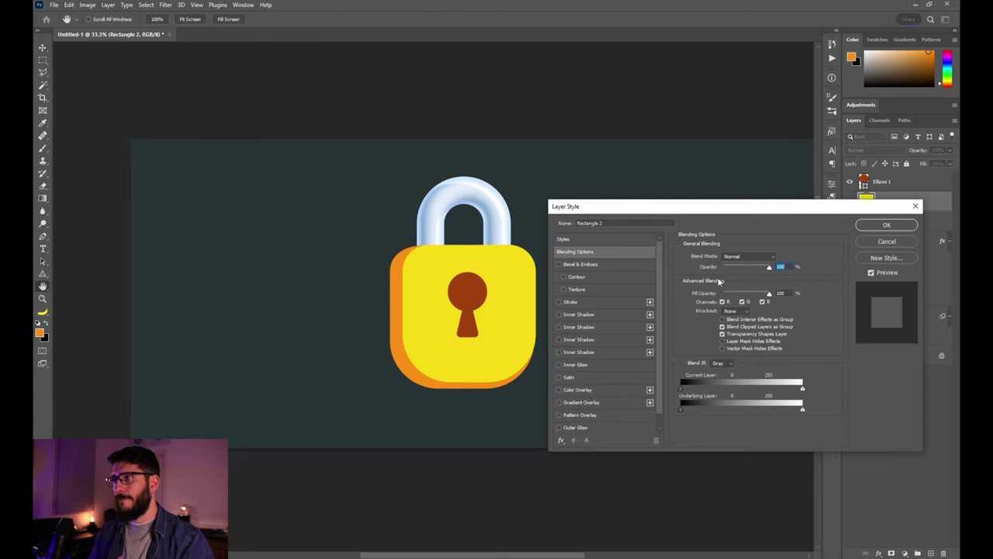
pyautogui.moveTo(720, 304); pyautogui.dragTo(729, 302)
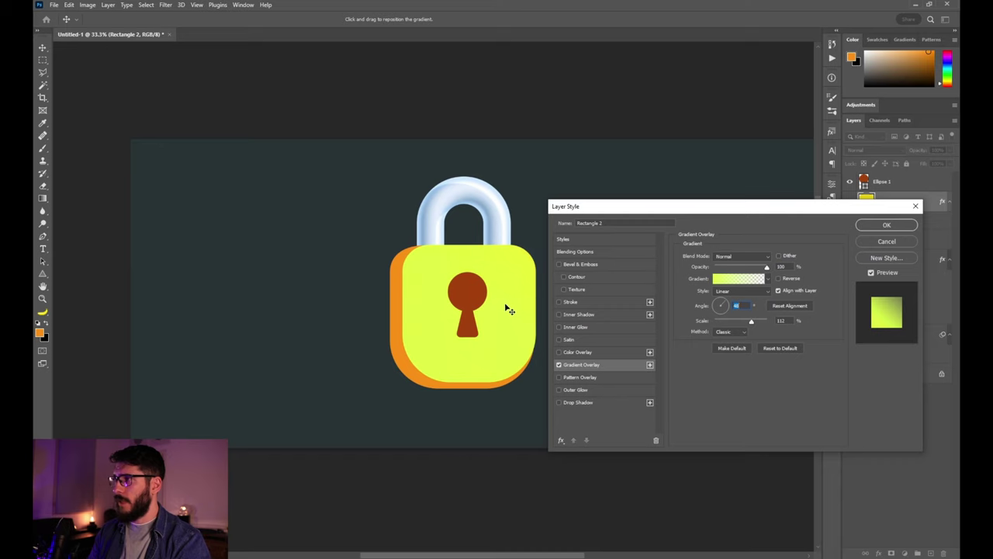
pyautogui.click(729, 278)
pyautogui.moveTo(702, 301); pyautogui.dragTo(793, 308)
pyautogui.moveTo(896, 301); pyautogui.dragTo(796, 299)
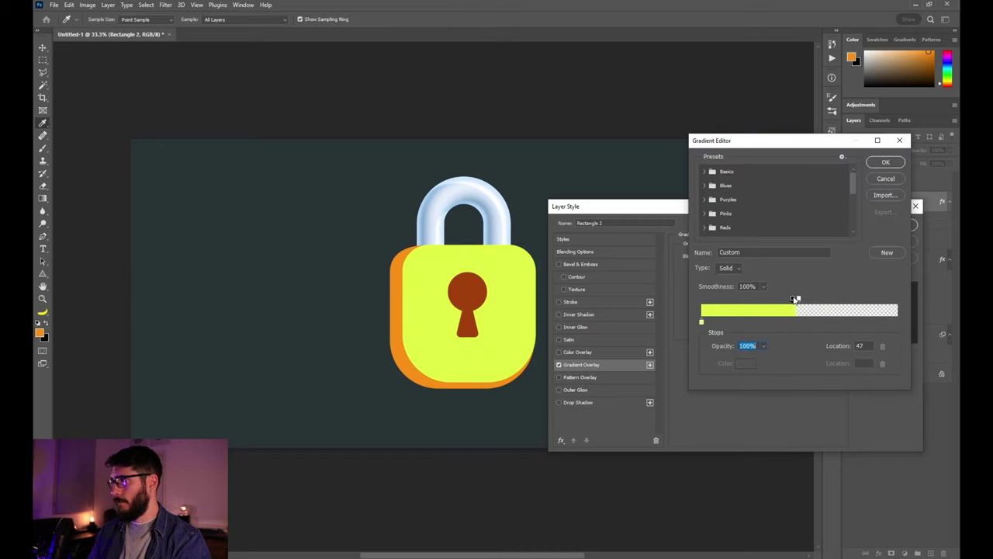
# - Recolour the gradient's colour stop to pale cream #fffad9 and accept the gradient
pyautogui.doubleClick(701, 320)
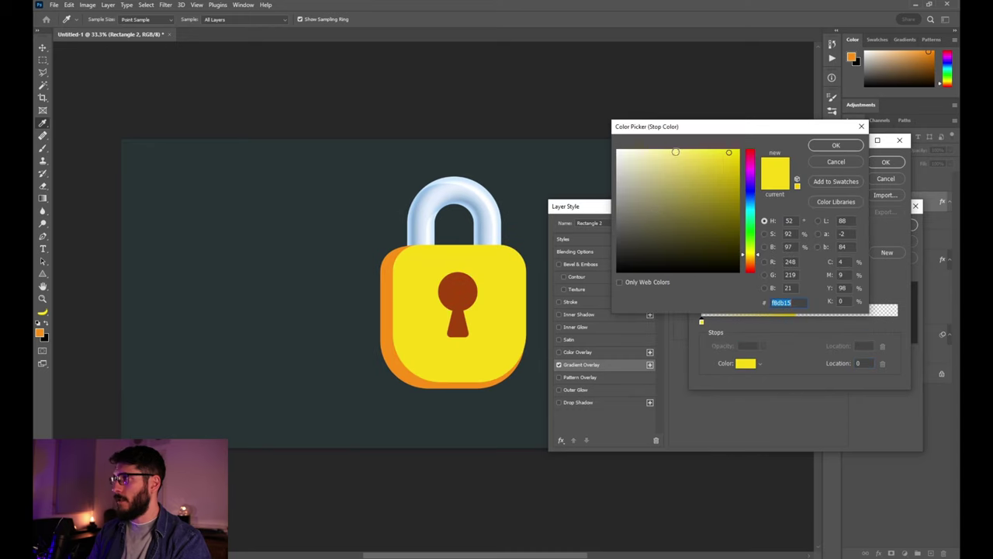
pyautogui.click(634, 146)
pyautogui.click(836, 146)
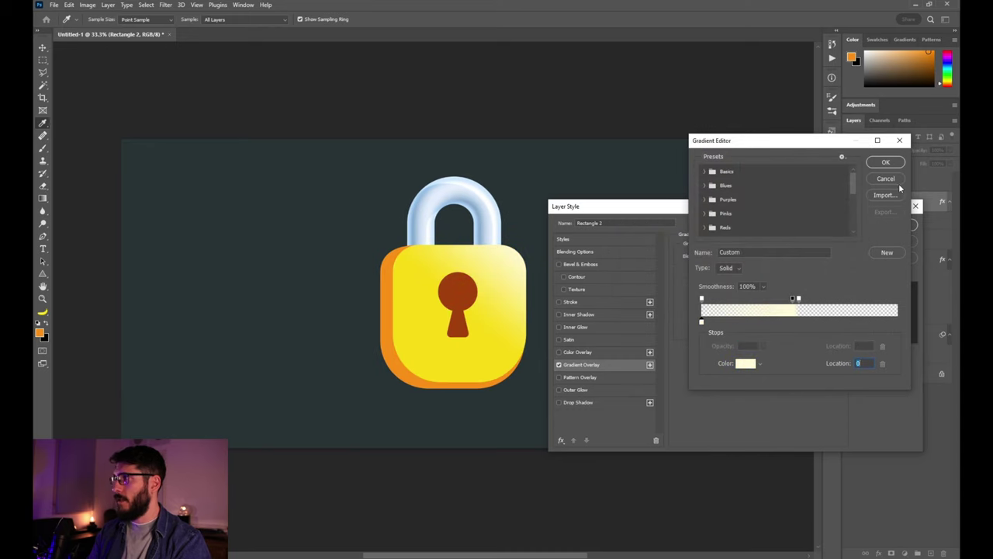
pyautogui.click(885, 161)
# - Reverse the cream gradient, position it as a diagonal highlight over the front's upper-right corner, and set its scale to 55%
pyautogui.moveTo(475, 313); pyautogui.dragTo(481, 374)
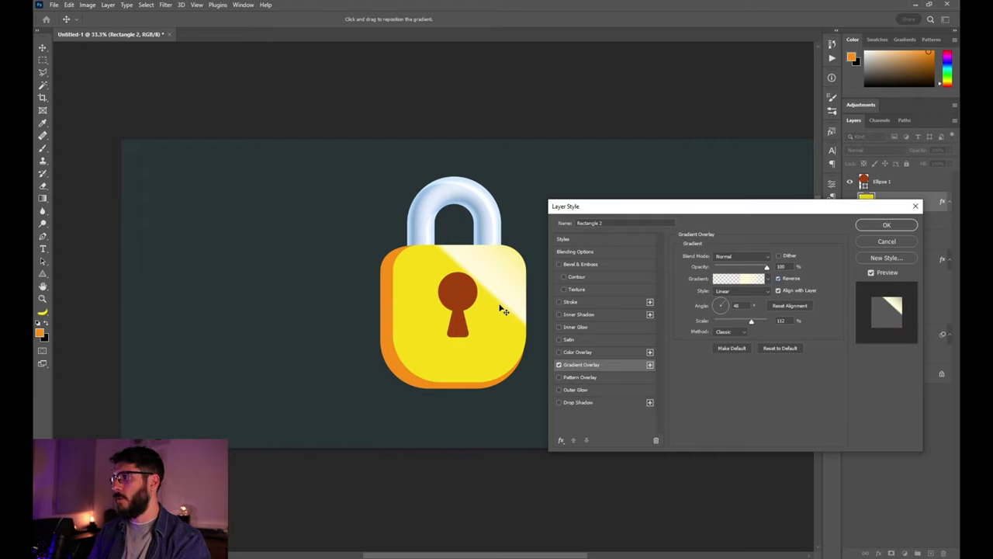
pyautogui.moveTo(501, 306)
pyautogui.mouseDown()
pyautogui.moveTo(496, 321)
pyautogui.moveTo(507, 325)
pyautogui.mouseUp()
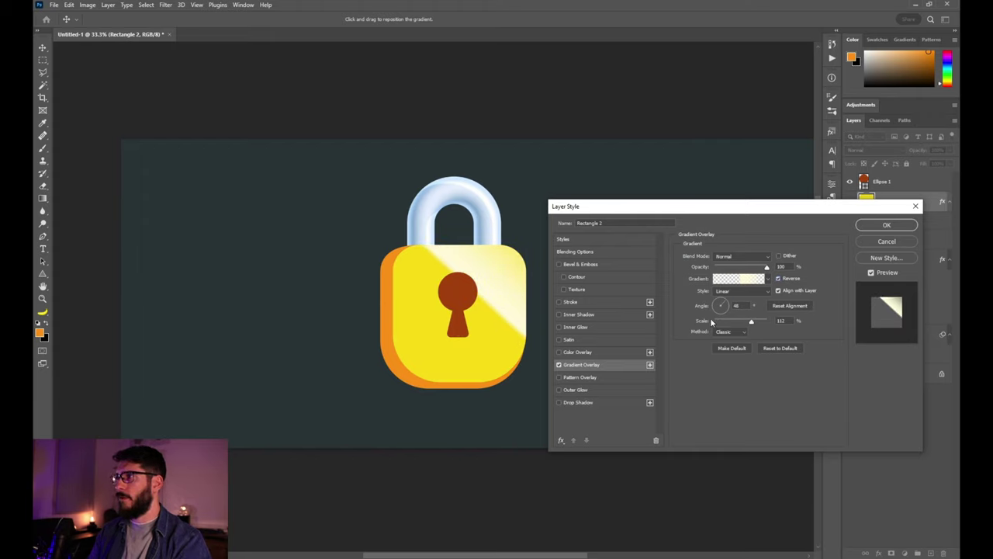
pyautogui.moveTo(751, 320); pyautogui.dragTo(729, 327)
# - Add opacity stops in the transparent half of the cream gradient to form a second, fainter diagonal stripe at 54% opacity
pyautogui.click(734, 281)
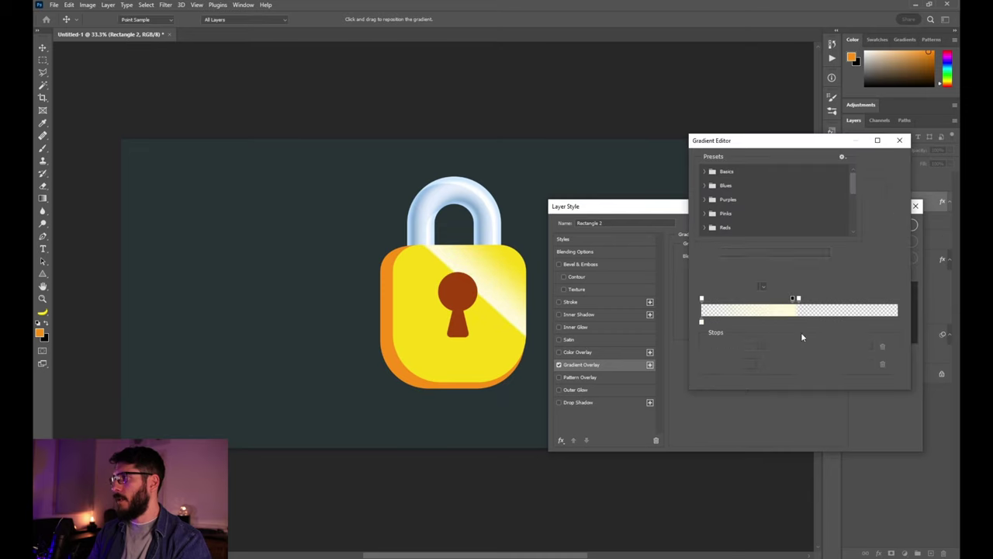
pyautogui.click(794, 298)
pyautogui.click(851, 298)
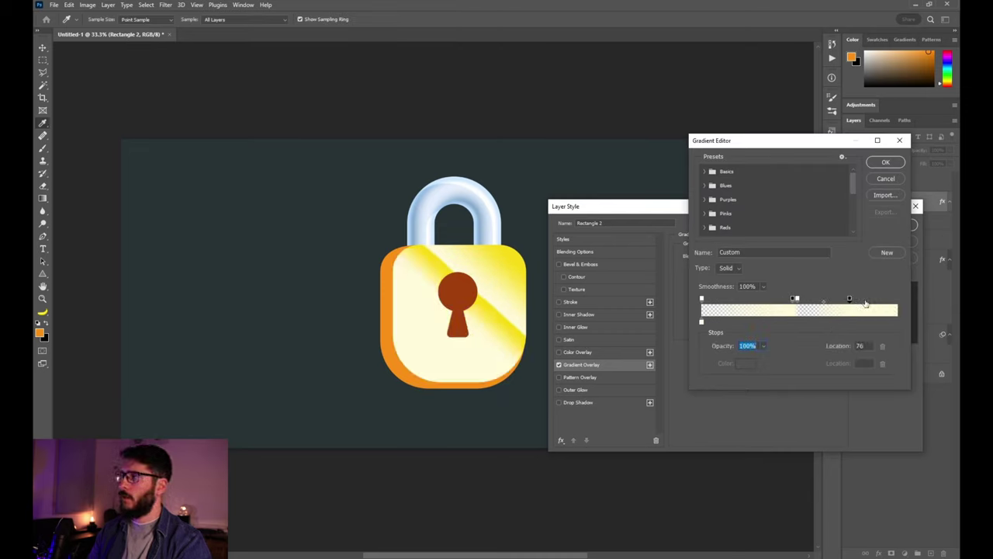
pyautogui.click(863, 299)
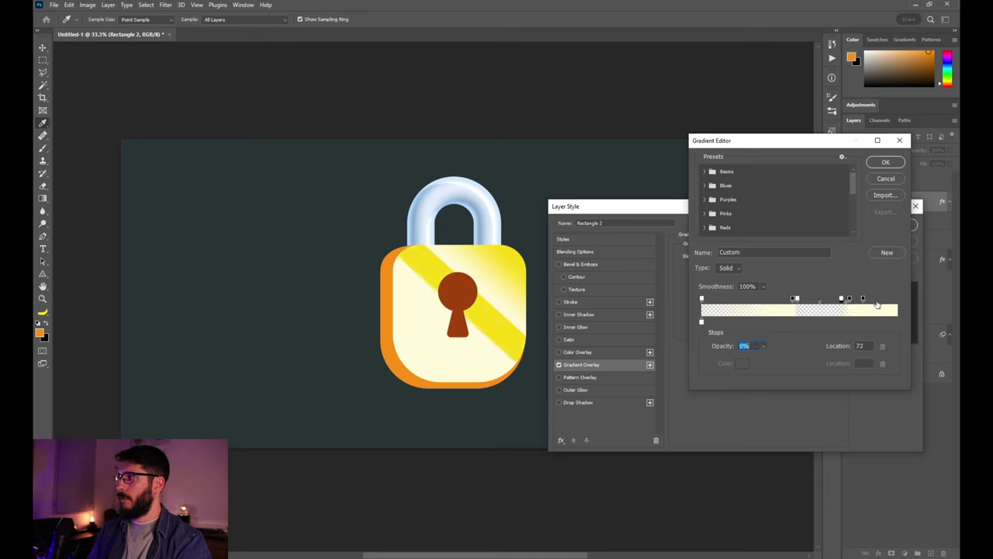
pyautogui.click(878, 300)
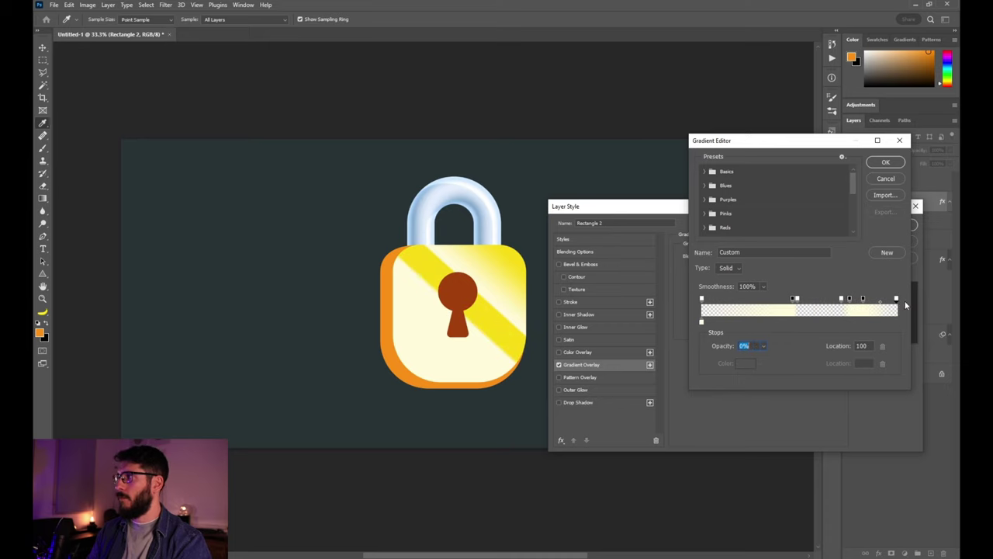
pyautogui.moveTo(879, 301); pyautogui.dragTo(844, 302)
pyautogui.click(848, 300)
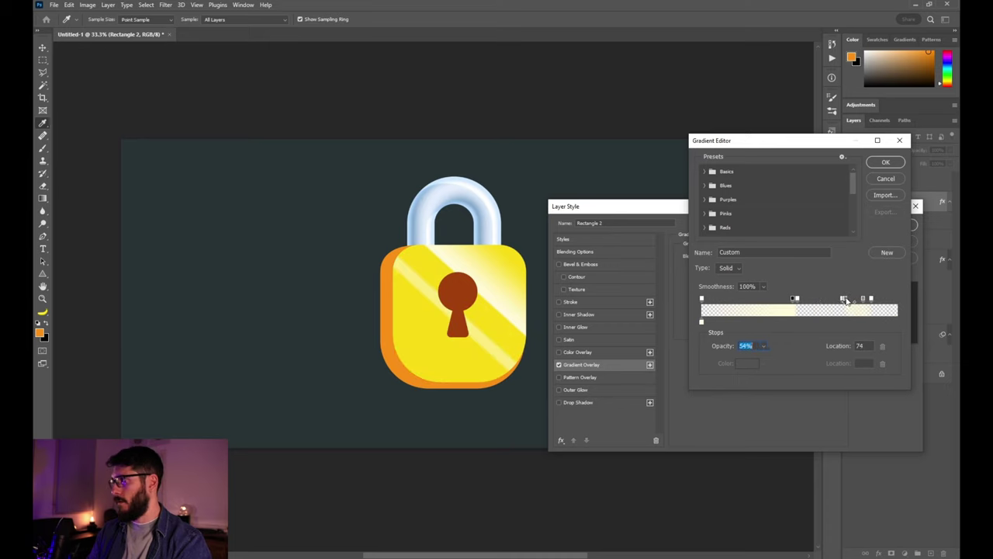
pyautogui.click(887, 163)
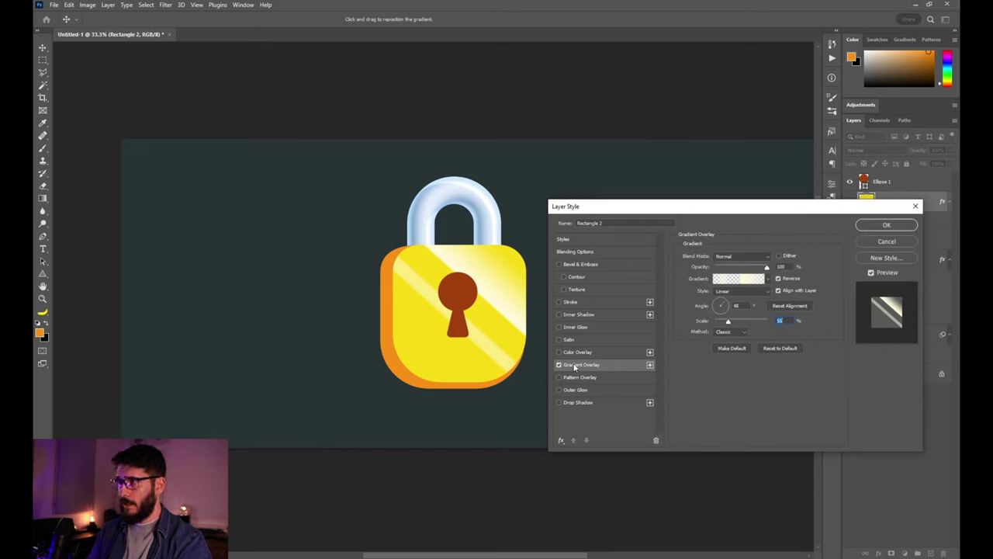
# - Add a second gradient overlay to the yellow front, fading from bright yellow #fff25f to transparent
pyautogui.click(650, 365)
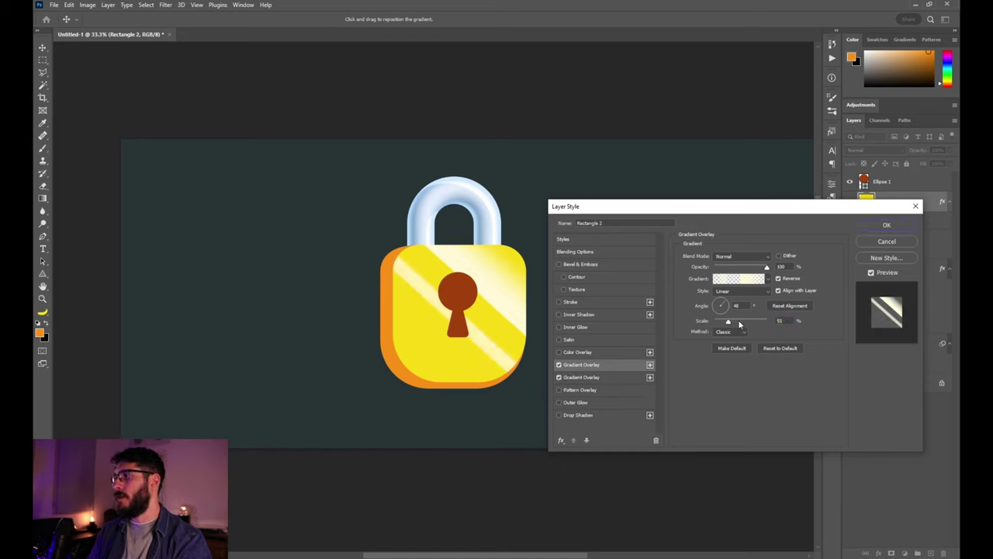
pyautogui.click(741, 279)
pyautogui.doubleClick(702, 322)
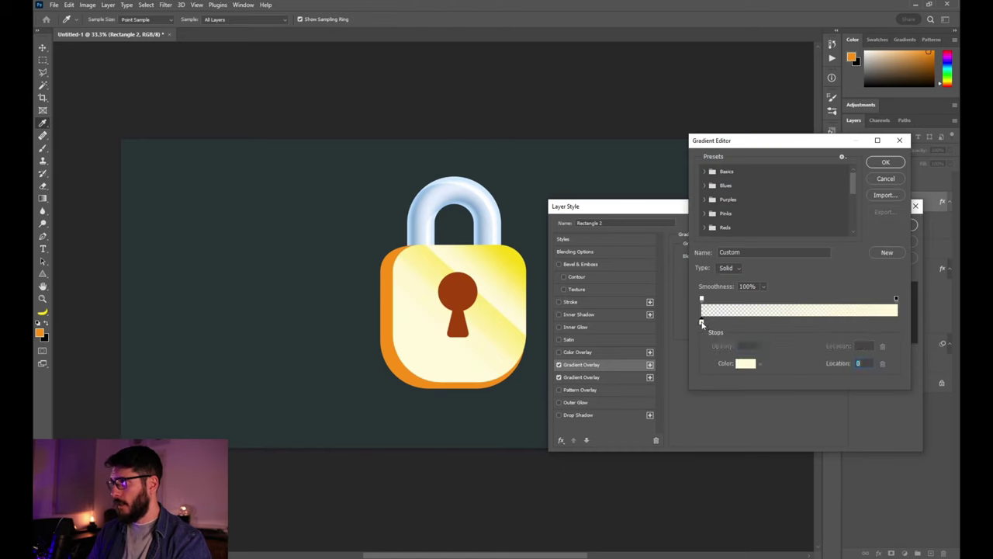
pyautogui.write('ffec17')
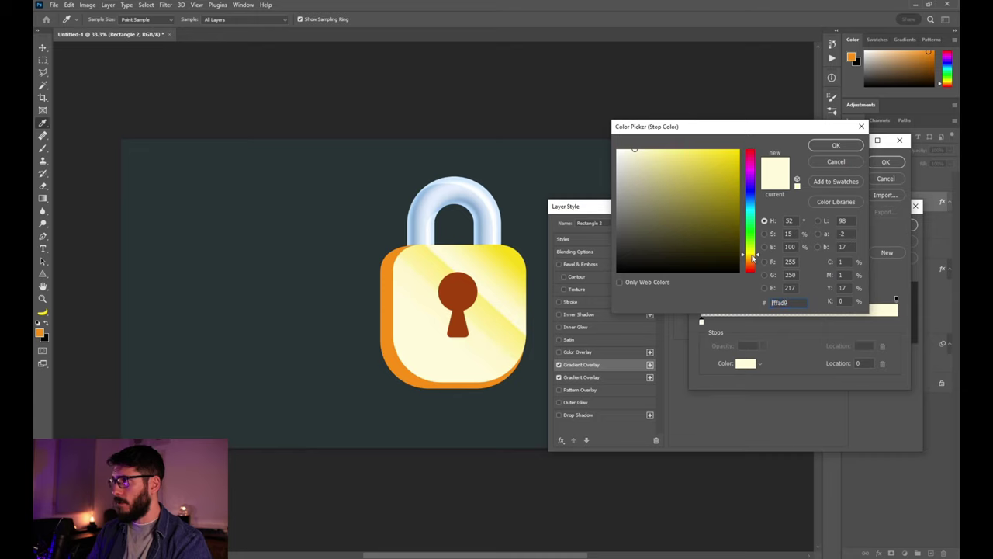
pyautogui.moveTo(717, 165); pyautogui.dragTo(693, 149)
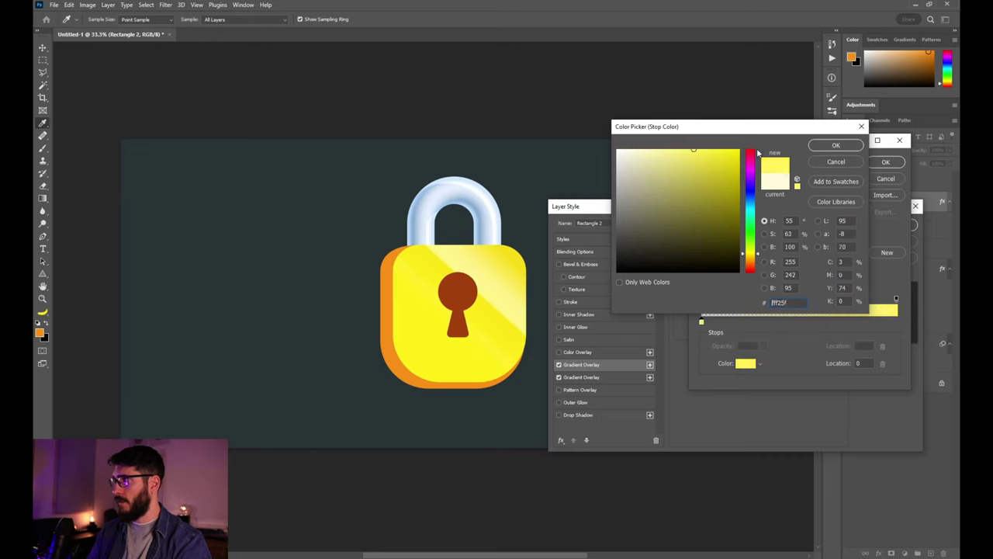
pyautogui.click(836, 146)
pyautogui.click(885, 161)
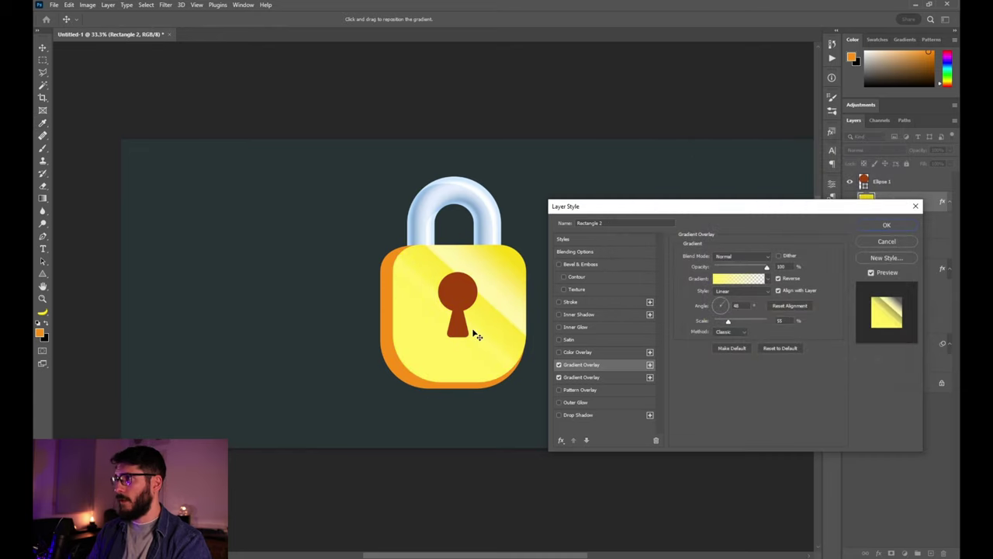
# - Move the bright yellow gradient to the front's lower-left corner, set it to Linear Dodge (Add) at 70% scale, and apply the style
pyautogui.moveTo(472, 332); pyautogui.dragTo(445, 412)
pyautogui.click(741, 256)
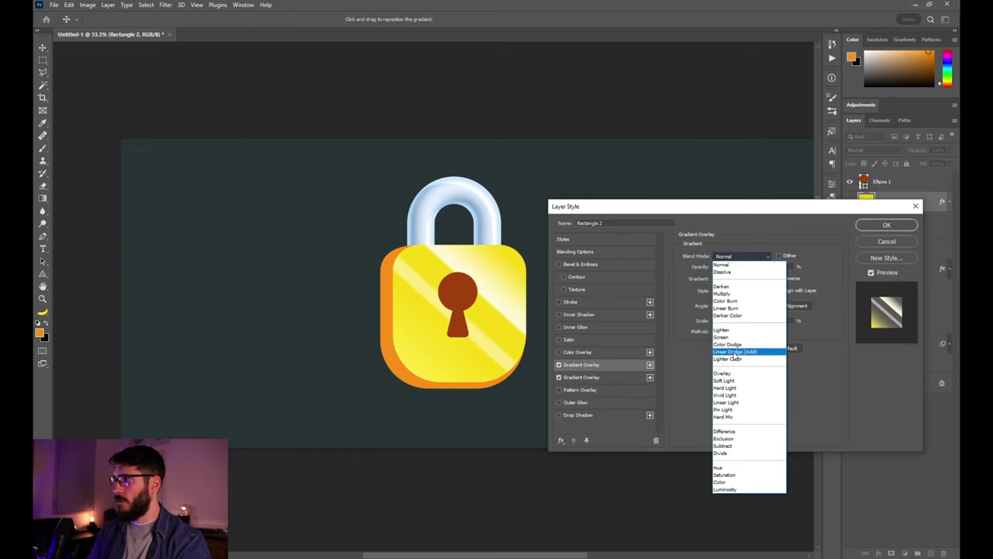
pyautogui.click(735, 353)
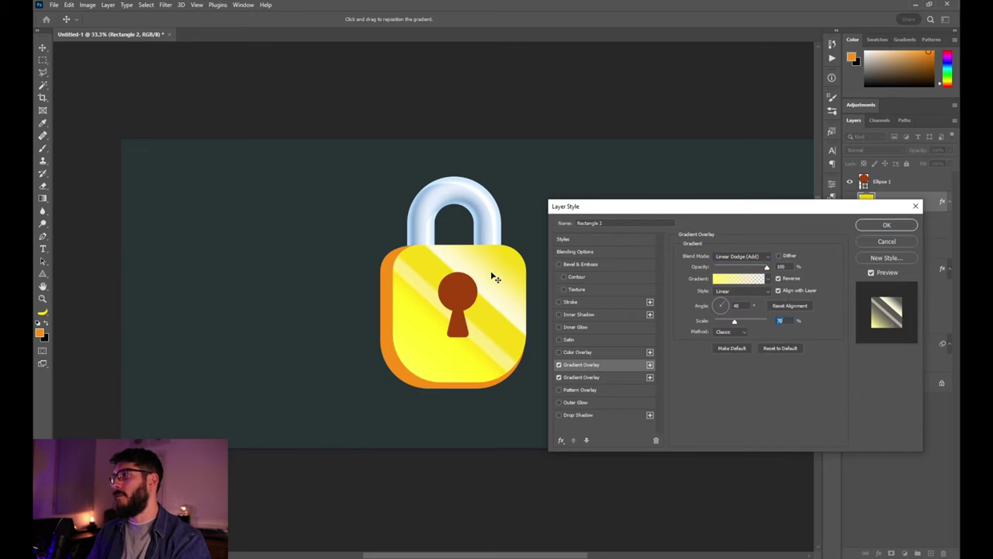
pyautogui.moveTo(492, 275); pyautogui.dragTo(478, 297)
pyautogui.click(886, 224)
pyautogui.doubleClick(864, 201)
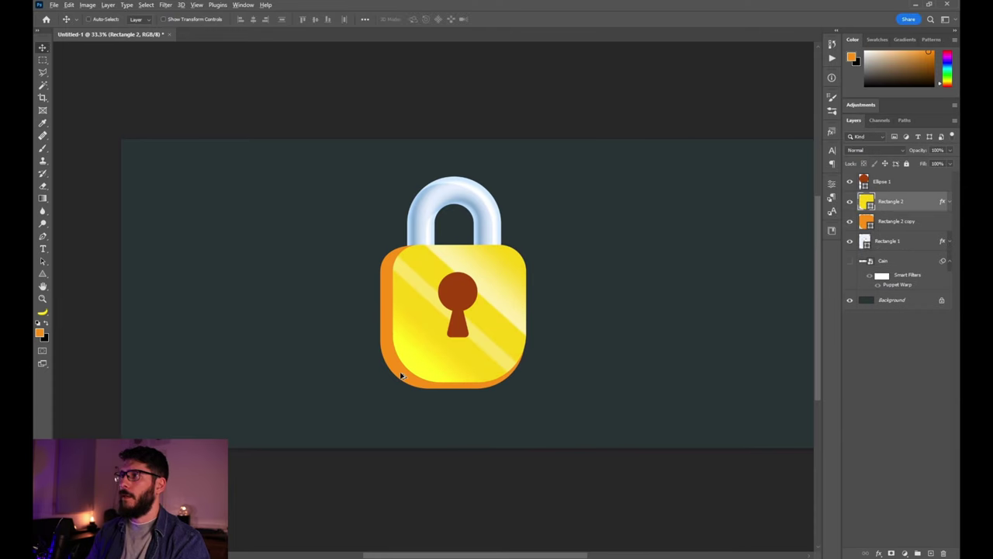
# - Distort the orange side shape of the lock so its lower-left corner flares slightly outward
pyautogui.keyDown('ctrl'); pyautogui.click(400, 372); pyautogui.keyUp('ctrl')
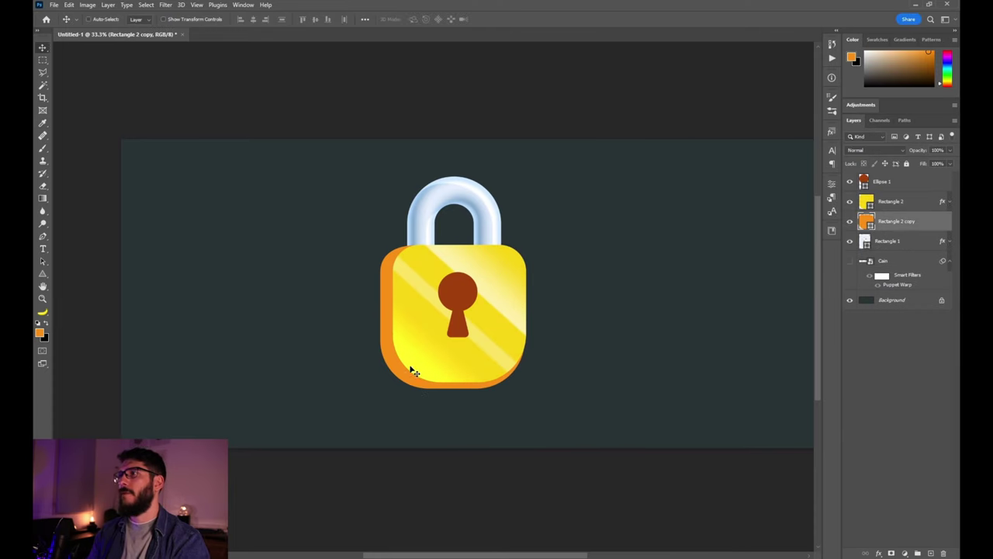
pyautogui.hotkey('ctrl', 't')
pyautogui.moveTo(381, 391); pyautogui.dragTo(373, 388)
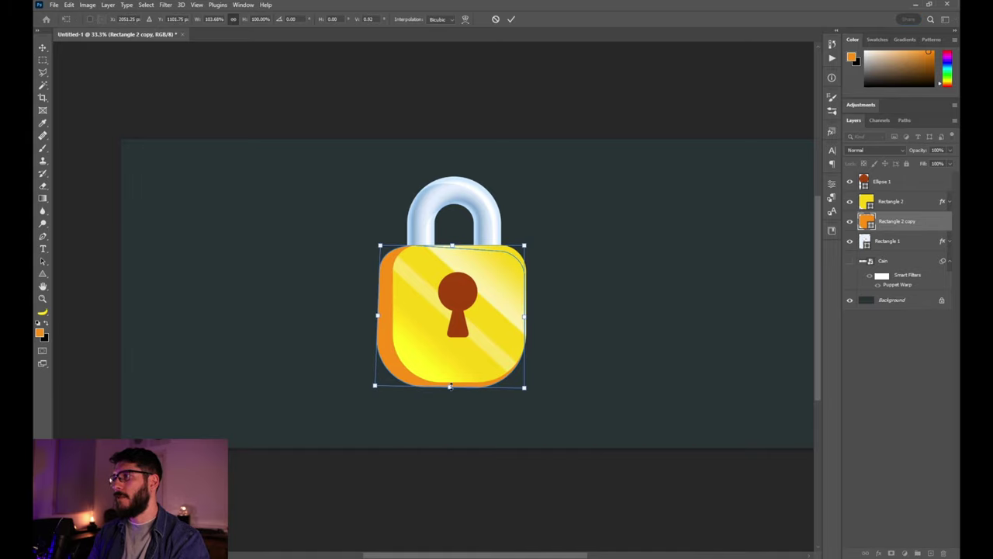
pyautogui.press('Return')
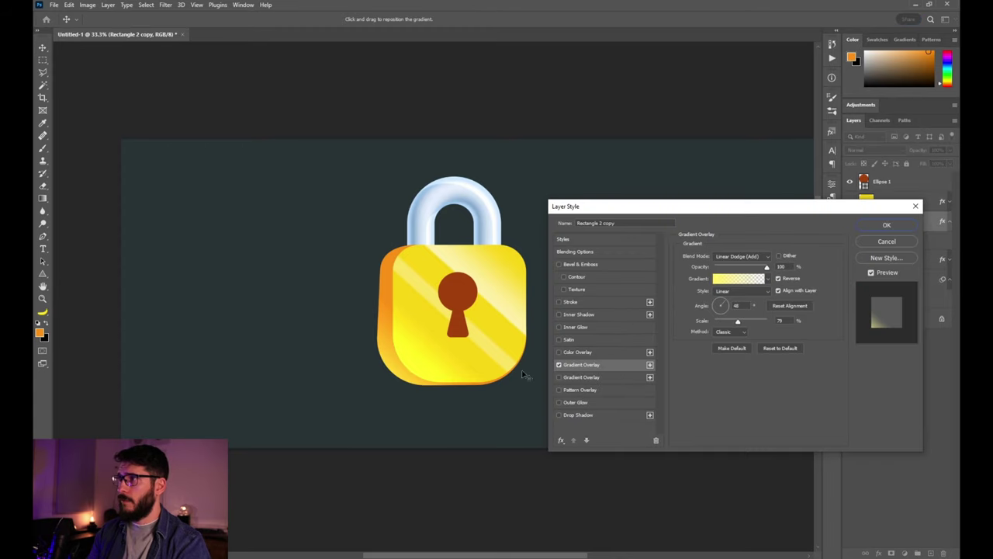
# - Reposition the yellow gradient overlay on the orange side and tilt its striped cream gradient to a shallower angle at 81% scale and 65% opacity
pyautogui.moveTo(414, 344); pyautogui.dragTo(438, 365)
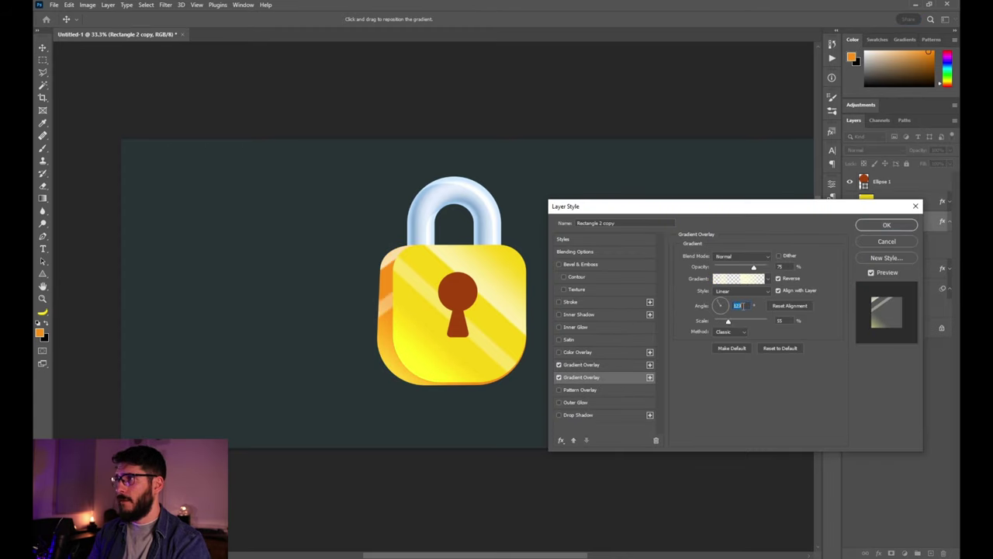
pyautogui.hotkey('shift', 'Down')
pyautogui.hotkey('shift', 'Down')
pyautogui.hotkey('shift', 'Down')
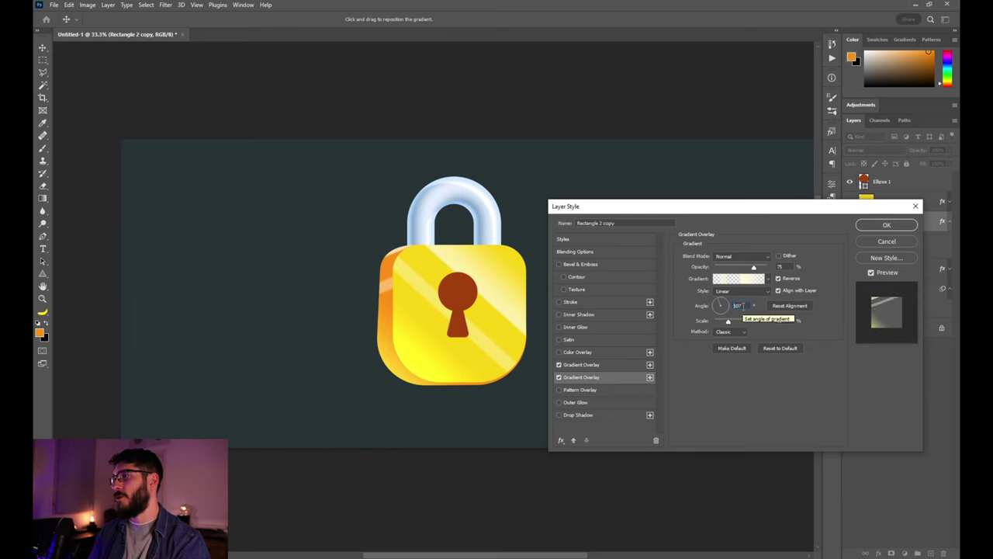
pyautogui.press('Down')
pyautogui.press('Down')
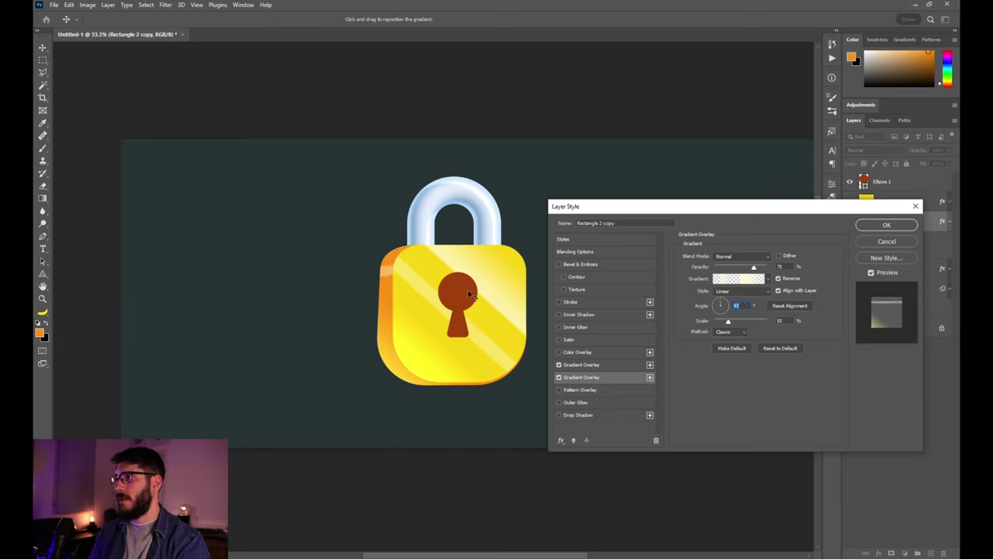
pyautogui.moveTo(728, 321); pyautogui.dragTo(739, 321)
pyautogui.moveTo(746, 270)
pyautogui.mouseDown()
pyautogui.moveTo(732, 272)
pyautogui.moveTo(750, 271)
pyautogui.mouseUp()
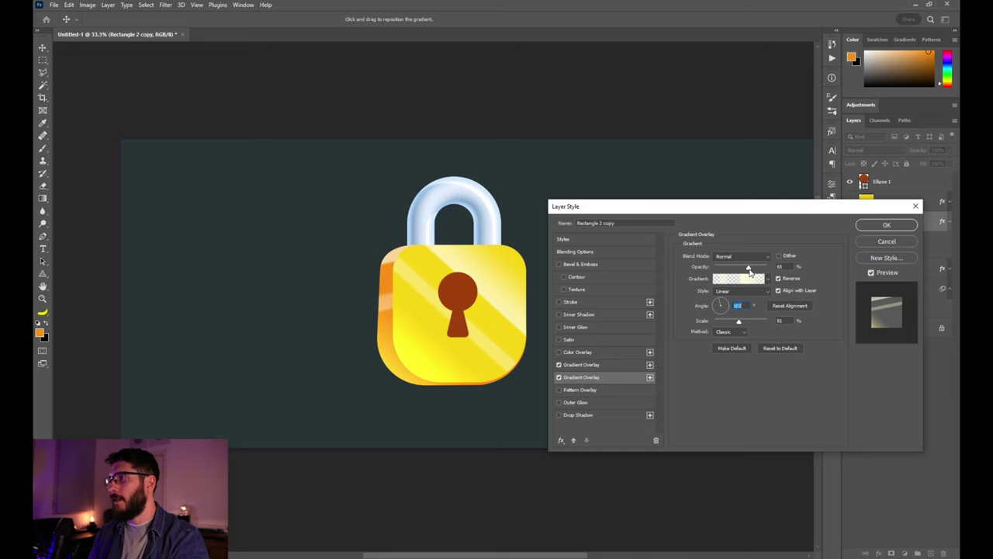
# - Add an orange inner shadow to the side shape at 100% opacity with 43% choke
pyautogui.click(559, 314)
pyautogui.moveTo(734, 271); pyautogui.dragTo(758, 271)
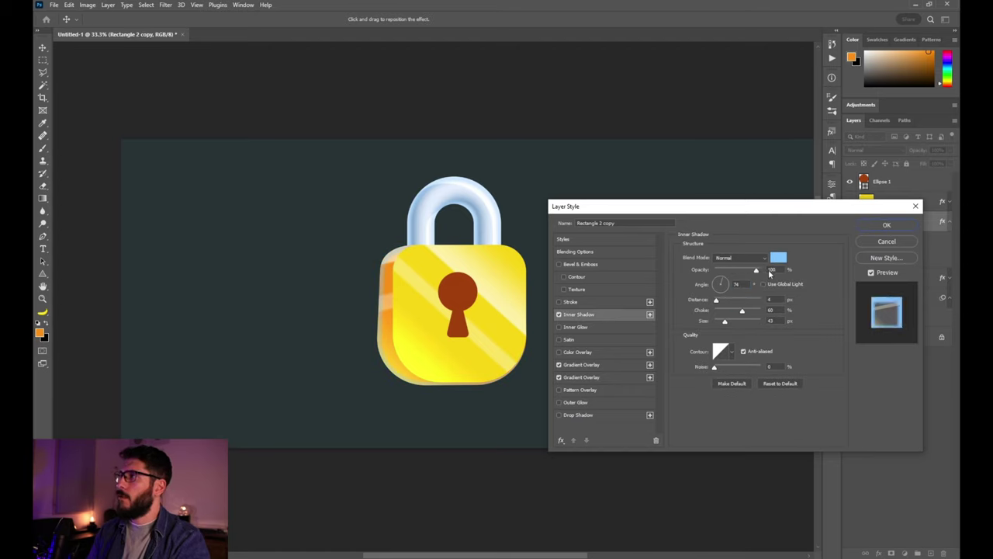
pyautogui.click(777, 257)
pyautogui.click(749, 260)
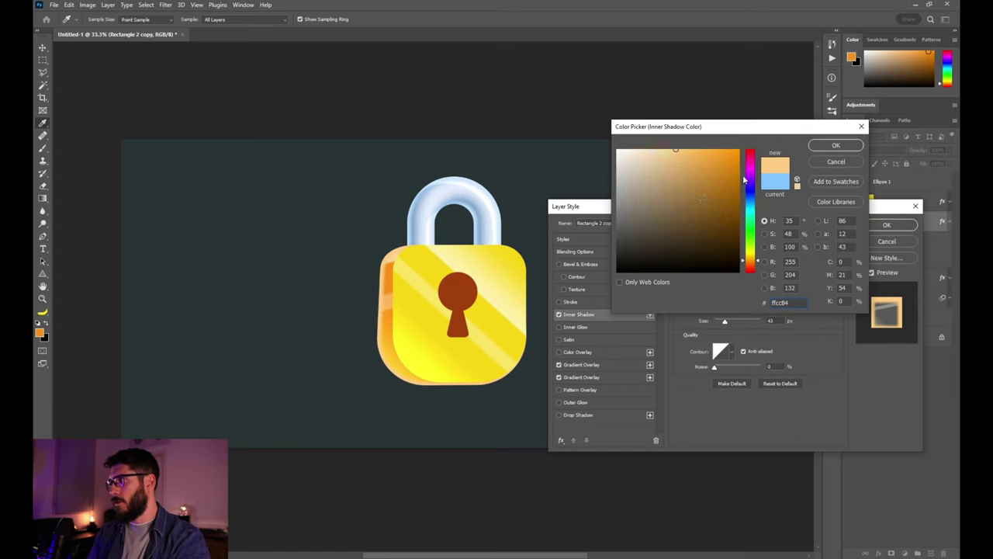
pyautogui.press('Return')
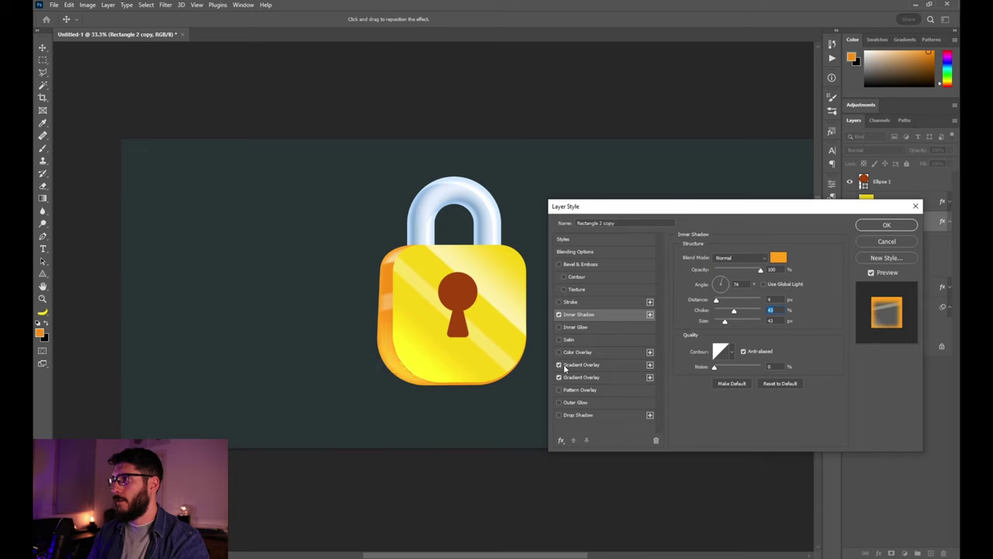
# - Turn the side's yellow gradient into a faint stripe by adding a transparent stop, set its opacity to 26%, and apply the style
pyautogui.click(634, 364)
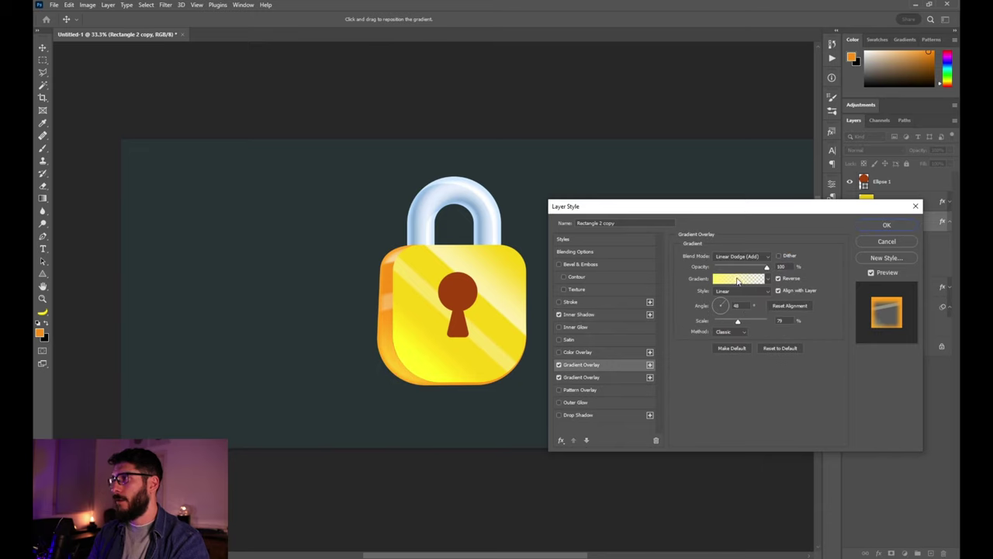
pyautogui.click(738, 281)
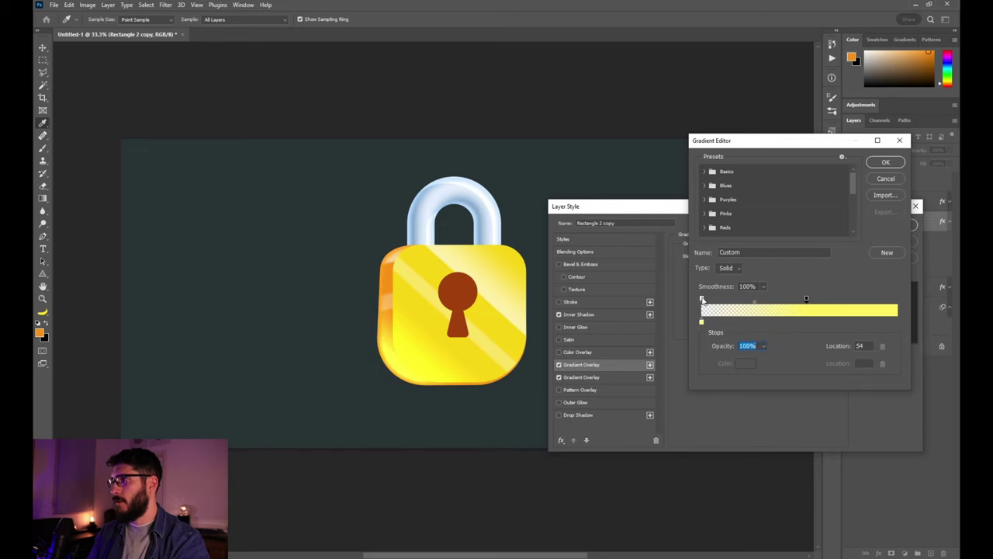
pyautogui.moveTo(702, 299); pyautogui.dragTo(807, 299)
pyautogui.press('Return')
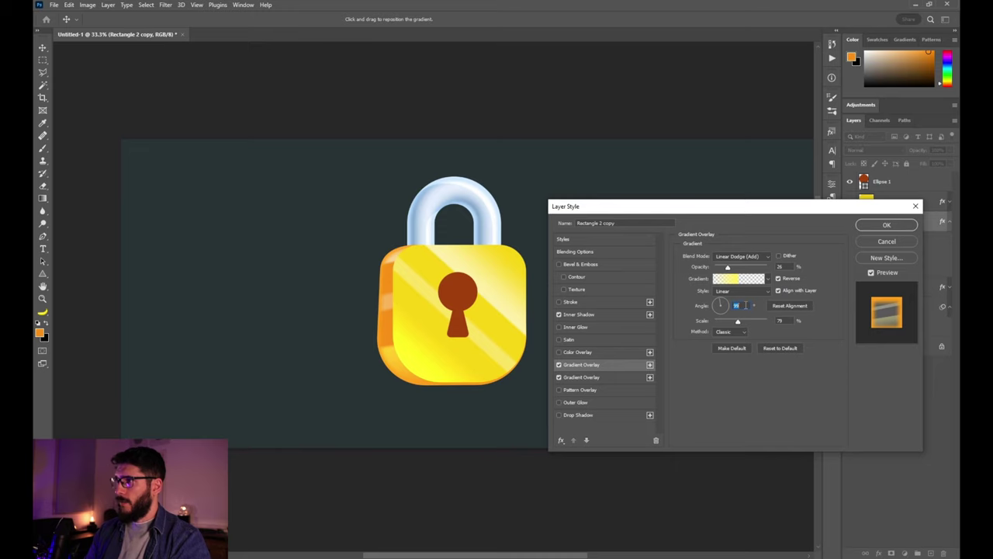
pyautogui.press('Return')
# - Distort the yellow front shape so it narrows at its upper edge and widens at its lower edge
pyautogui.click(508, 301)
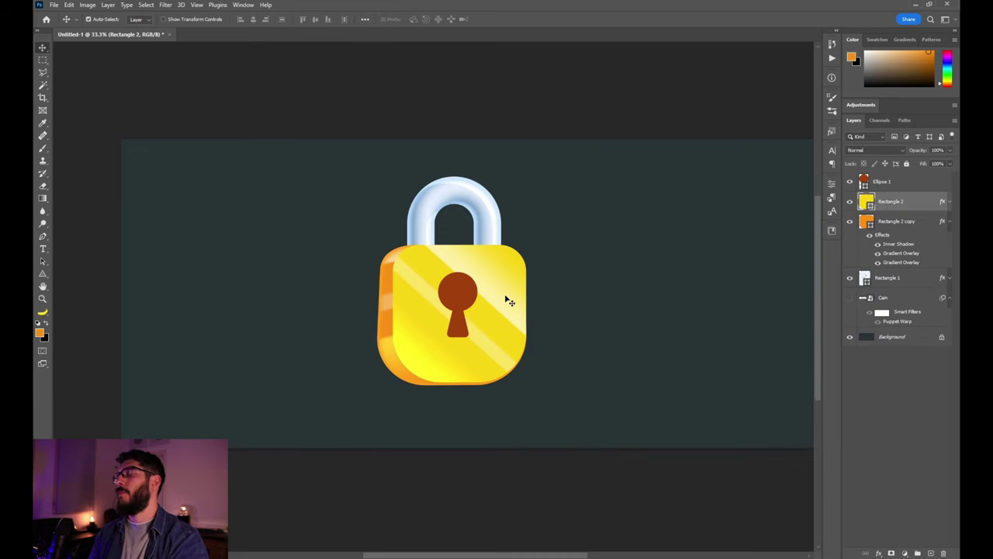
pyautogui.hotkey('ctrl', 't')
pyautogui.moveTo(528, 244); pyautogui.dragTo(521, 244)
pyautogui.moveTo(525, 381); pyautogui.dragTo(533, 382)
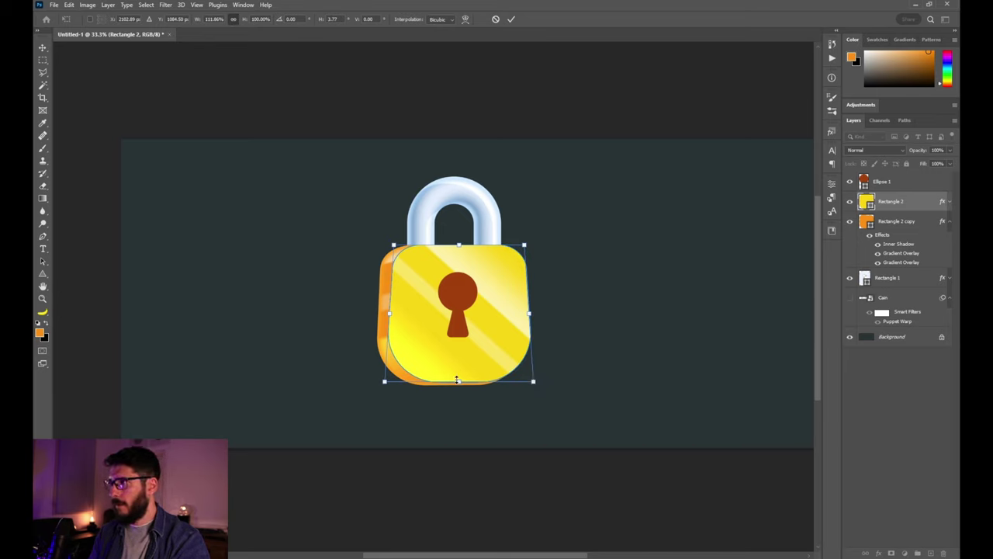
pyautogui.moveTo(459, 381); pyautogui.dragTo(460, 382)
pyautogui.press('Return')
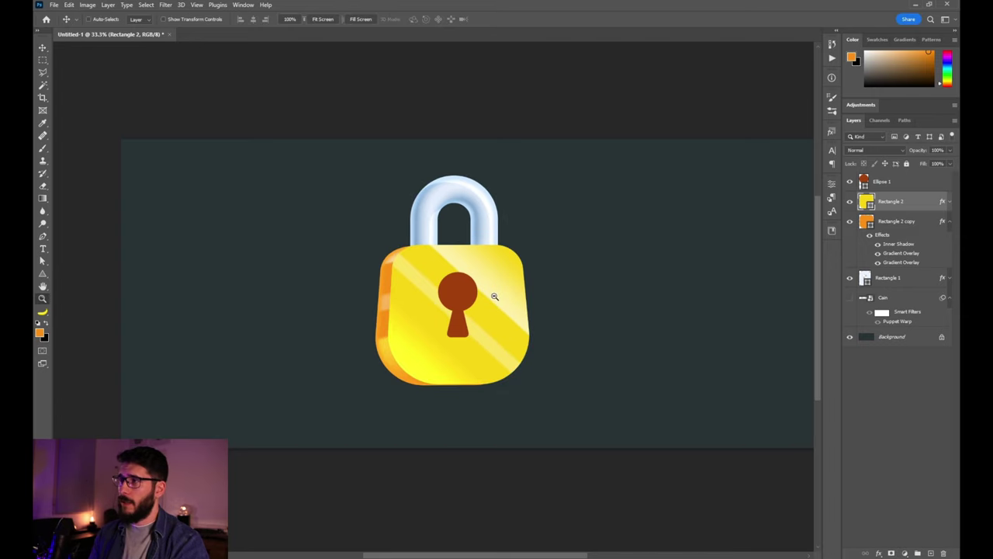
pyautogui.scroll(-3, 543, 307)
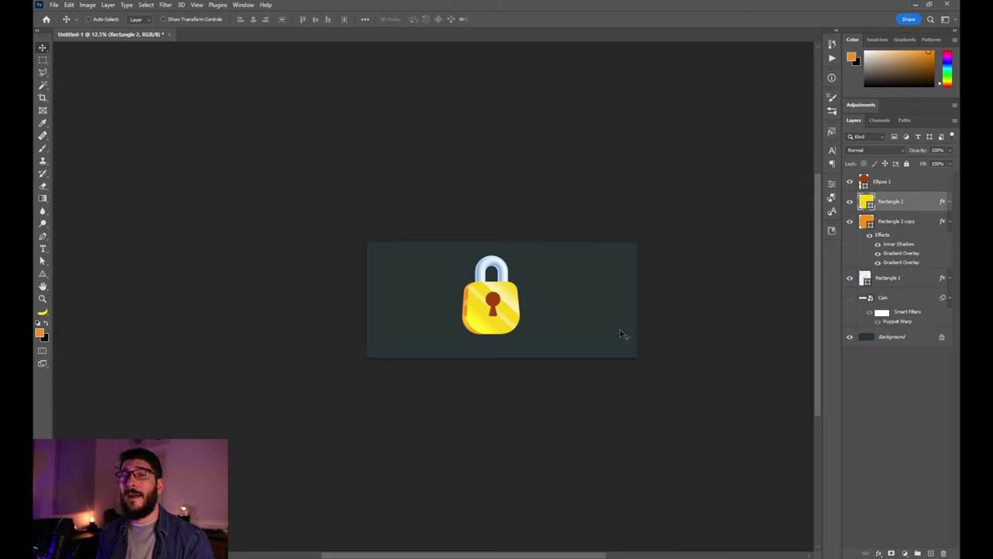
pyautogui.press('z')
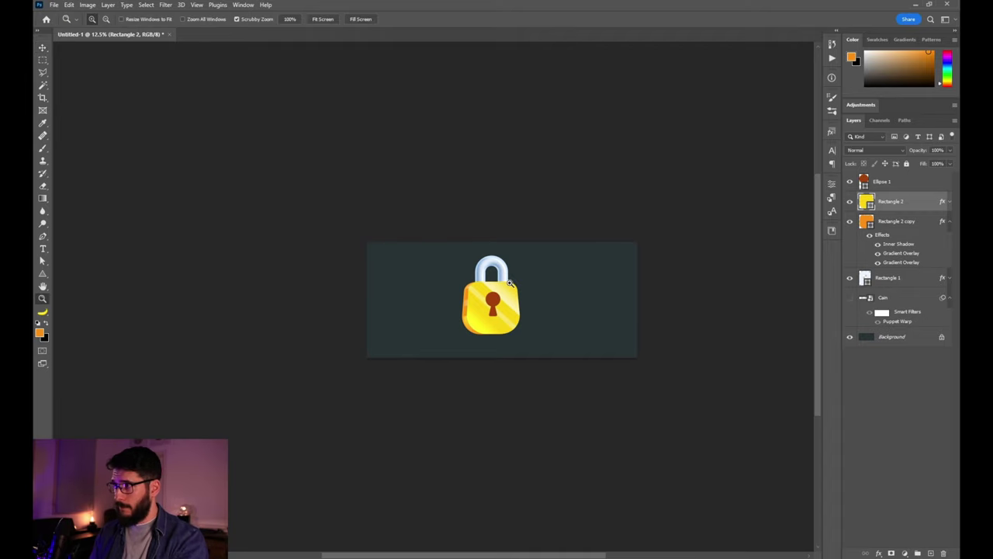
pyautogui.click(512, 286)
pyautogui.press('v')
pyautogui.hotkey('ctrl', '+')
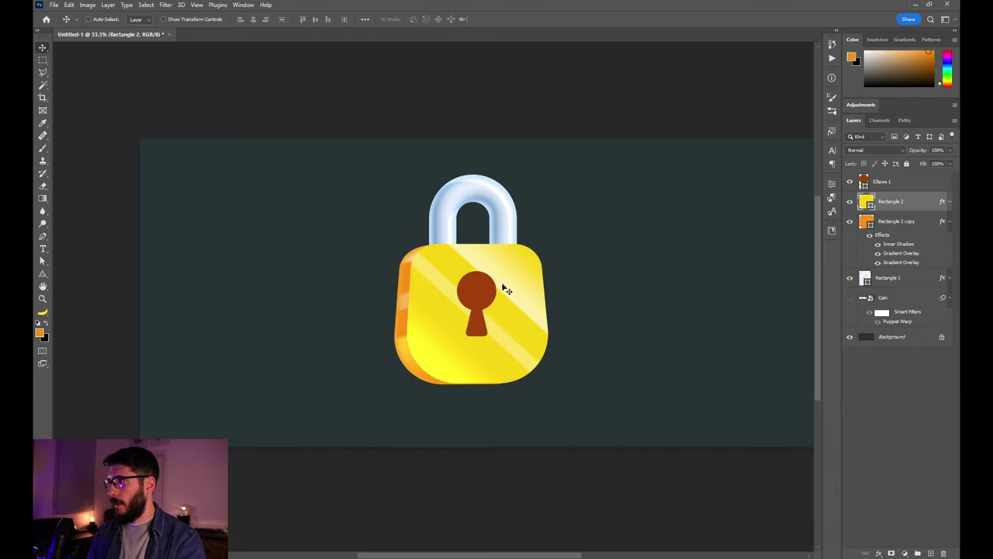
# - Add a light blue inner shadow to the yellow front in Linear Dodge (Add) at 21% opacity, 0 px distance and 76% choke
pyautogui.doubleClick(936, 204)
pyautogui.click(583, 314)
pyautogui.click(738, 258)
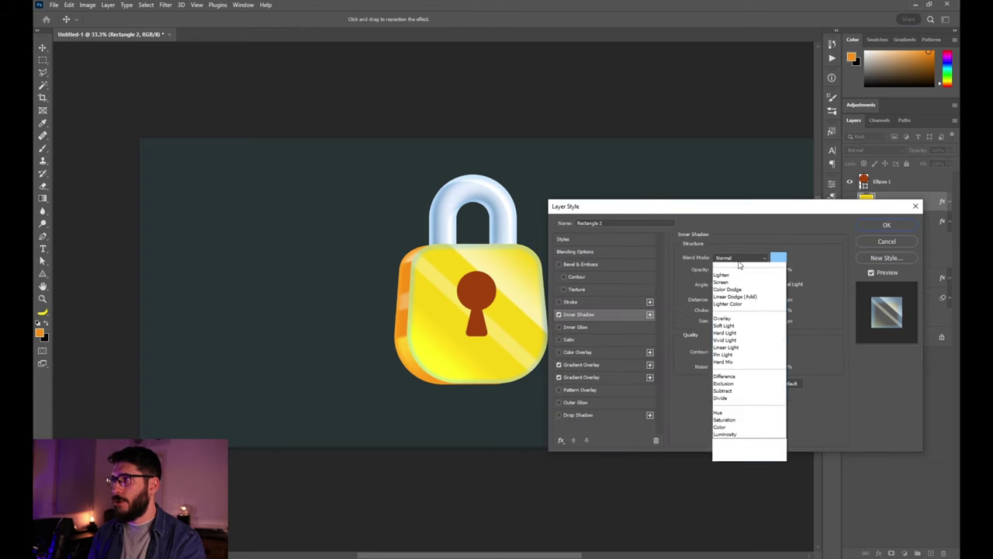
pyautogui.click(740, 351)
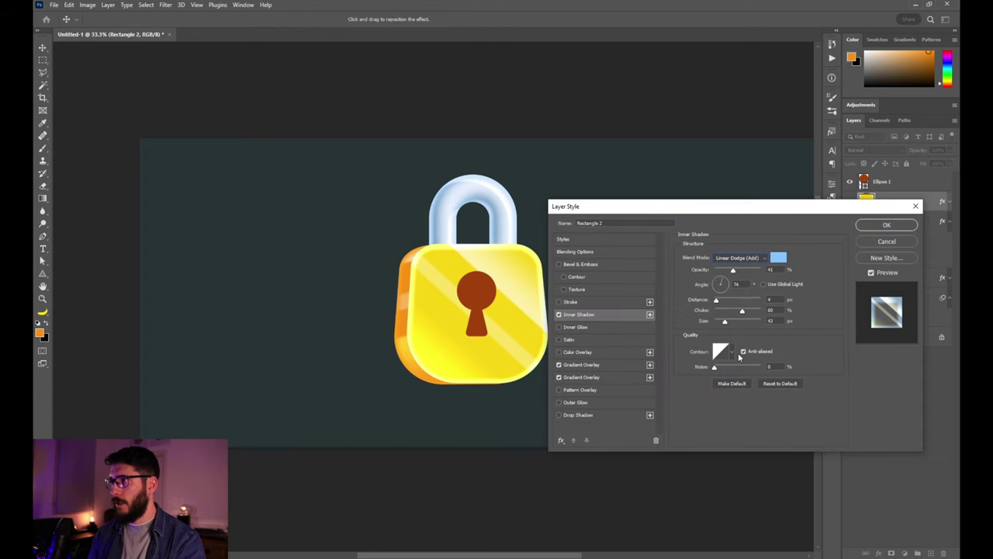
pyautogui.moveTo(732, 273); pyautogui.dragTo(725, 272)
pyautogui.moveTo(742, 312); pyautogui.dragTo(723, 324)
pyautogui.moveTo(717, 301); pyautogui.dragTo(713, 301)
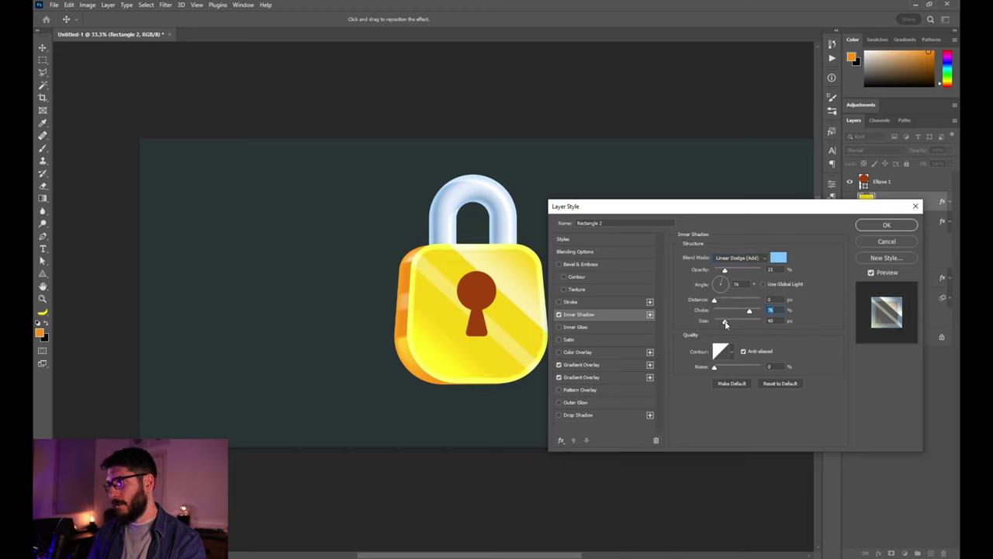
pyautogui.press('Return')
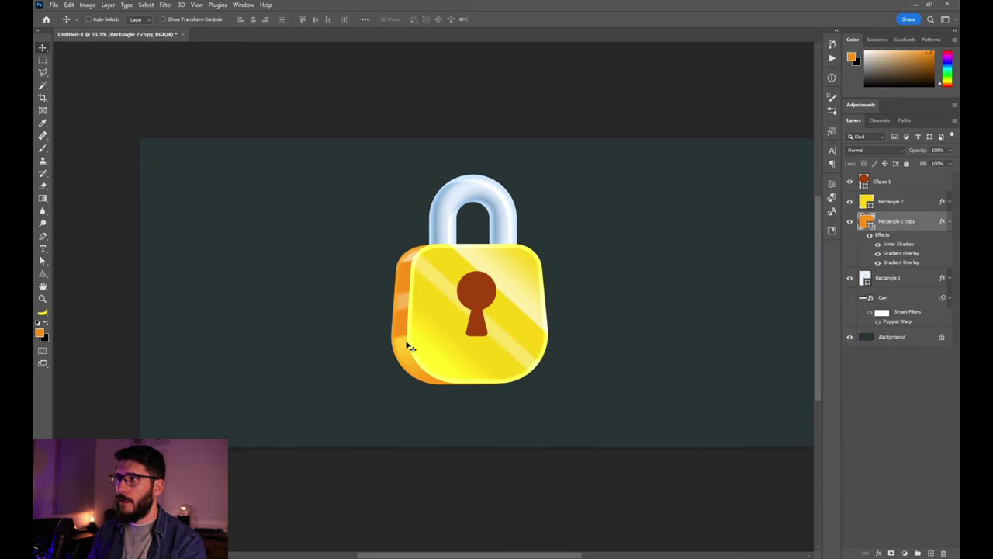
# - Rename the yellow front layer as Upper and the orange layer beneath it as Side
pyautogui.doubleClick(890, 201)
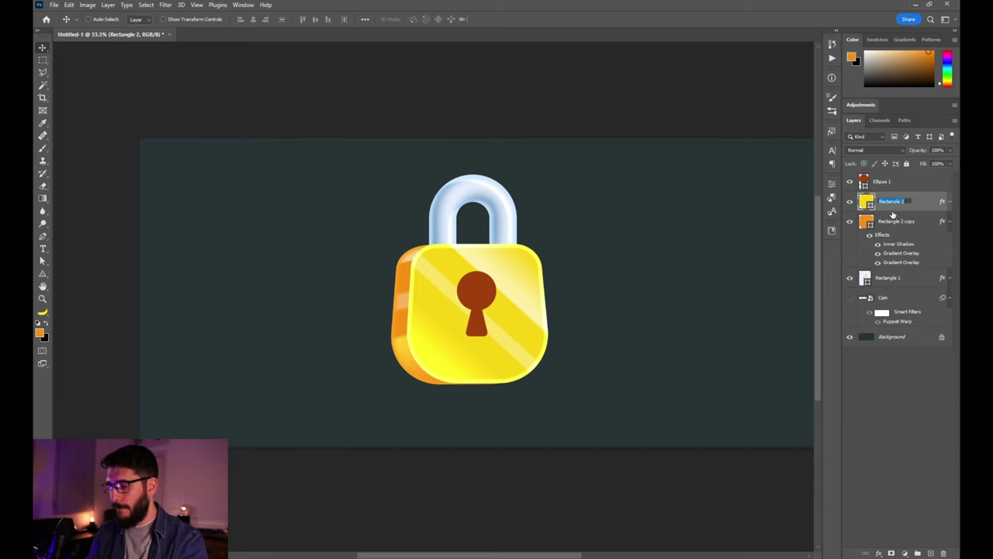
pyautogui.write('Upper')
pyautogui.press('Tab')
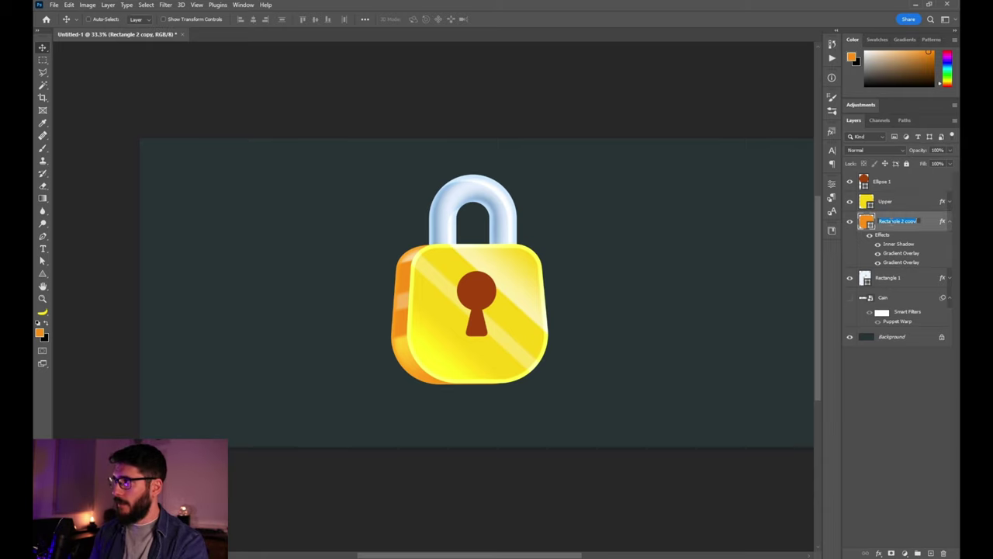
pyautogui.write('Side')
pyautogui.press('Return')
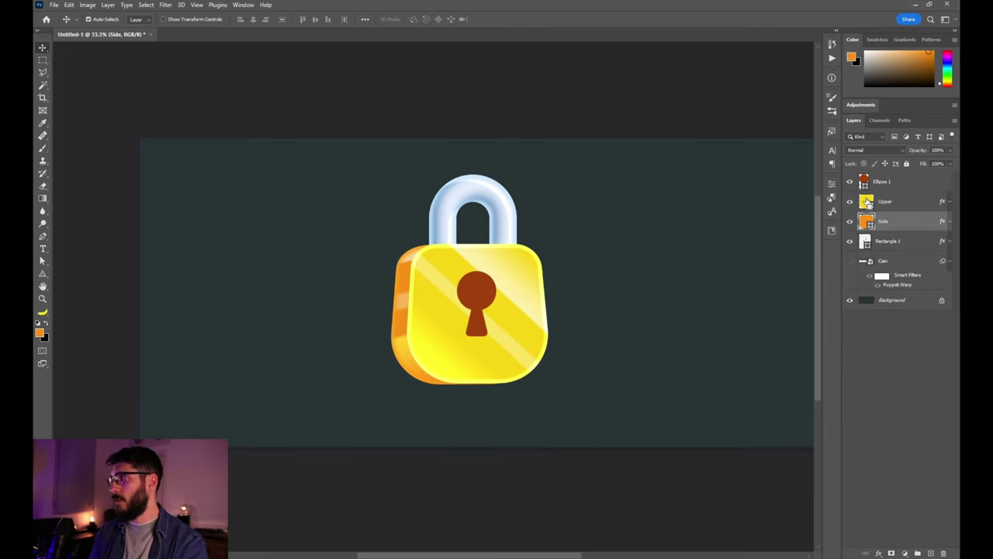
# - Create an orange duplicate of the Upper outline on a new layer beneath it and paint its upper-left edge with a soft 306 px yellow brush
pyautogui.keyDown('ctrl'); pyautogui.click(866, 202); pyautogui.keyUp('ctrl')
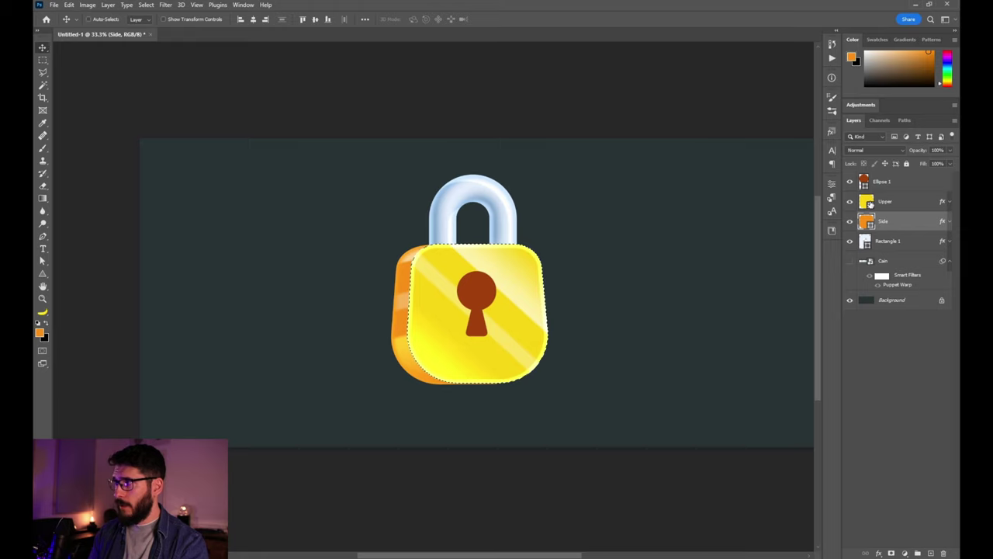
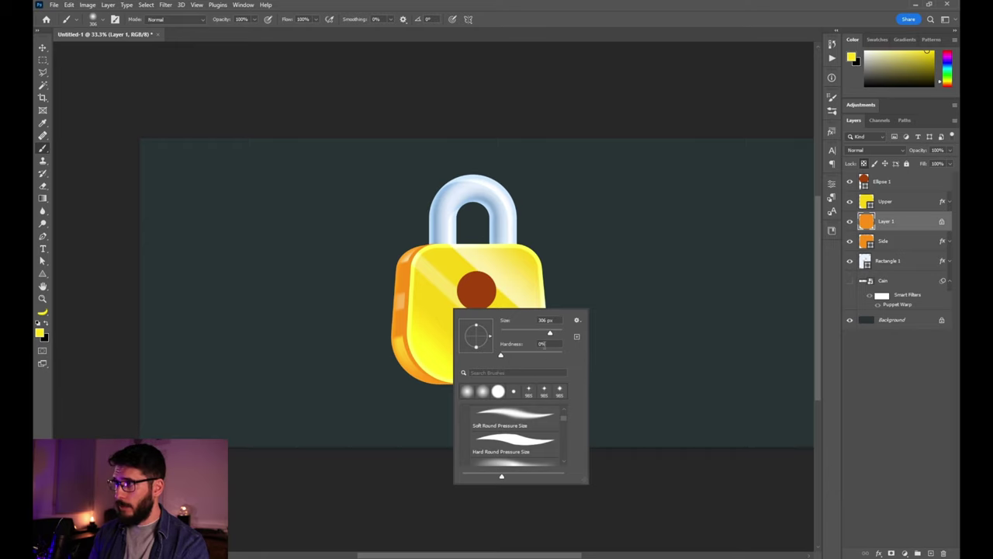
pyautogui.moveTo(437, 233)
pyautogui.mouseDown()
pyautogui.moveTo(421, 237)
pyautogui.moveTo(383, 303)
pyautogui.mouseUp()
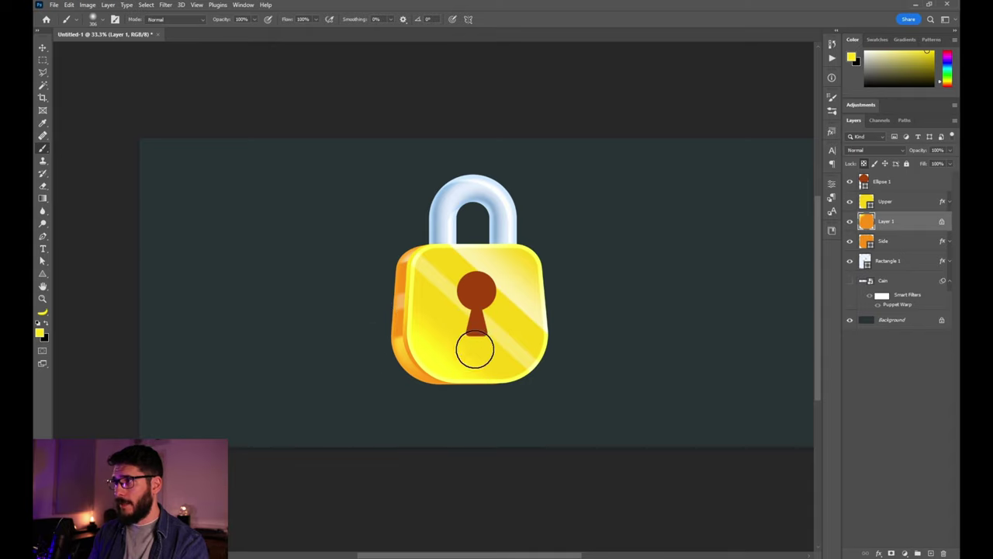
# - Paint small white glints on the upper part of the lock's left rim with white sampled from the shackle and a soft 17 px brush
pyautogui.keyDown('alt'); pyautogui.click(509, 202); pyautogui.keyUp('alt')
pyautogui.rightClick(520, 310)
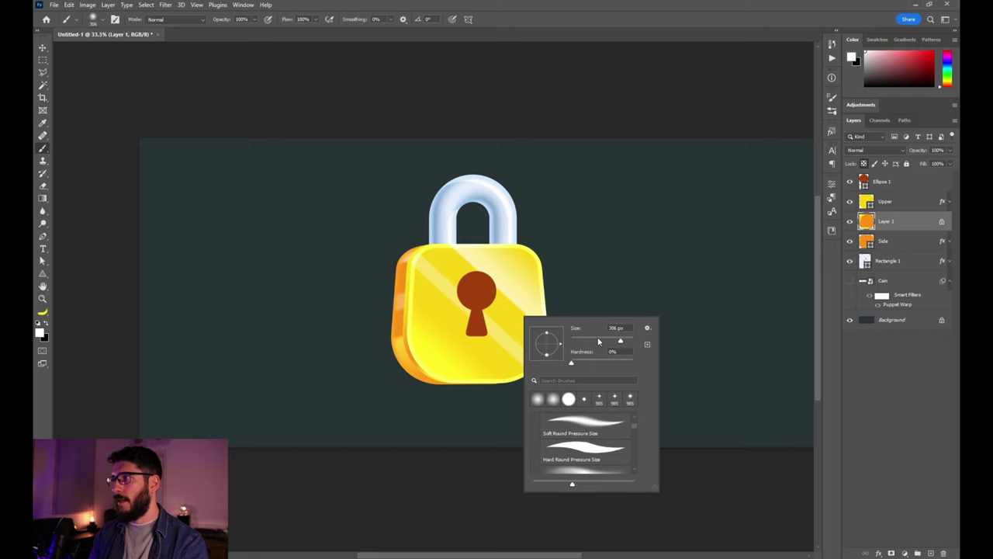
pyautogui.click(598, 341)
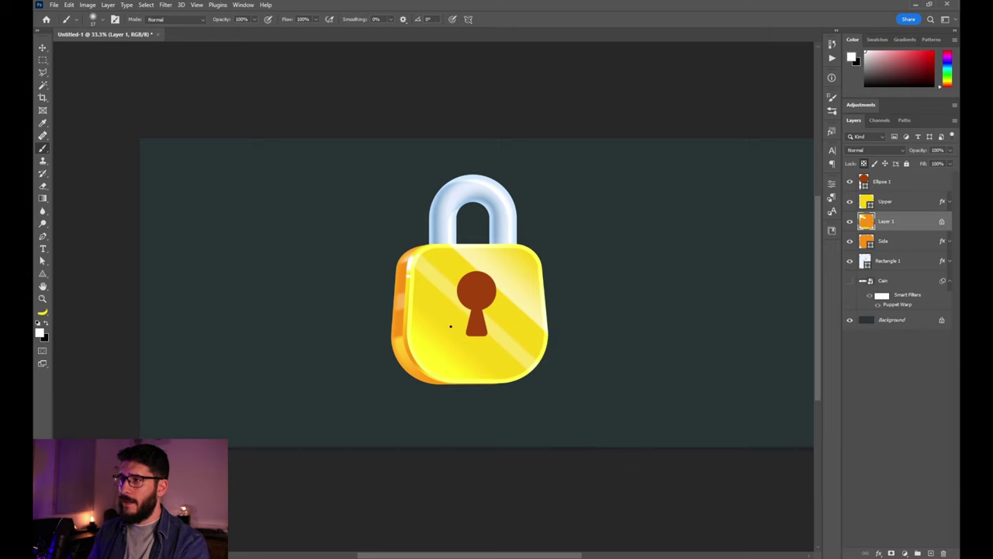
# - Paint further yellow, white and cream highlights along the left rim, sampling colours from the lock and enlarging the soft brush
pyautogui.keyDown('alt'); pyautogui.click(462, 329); pyautogui.keyUp('alt')
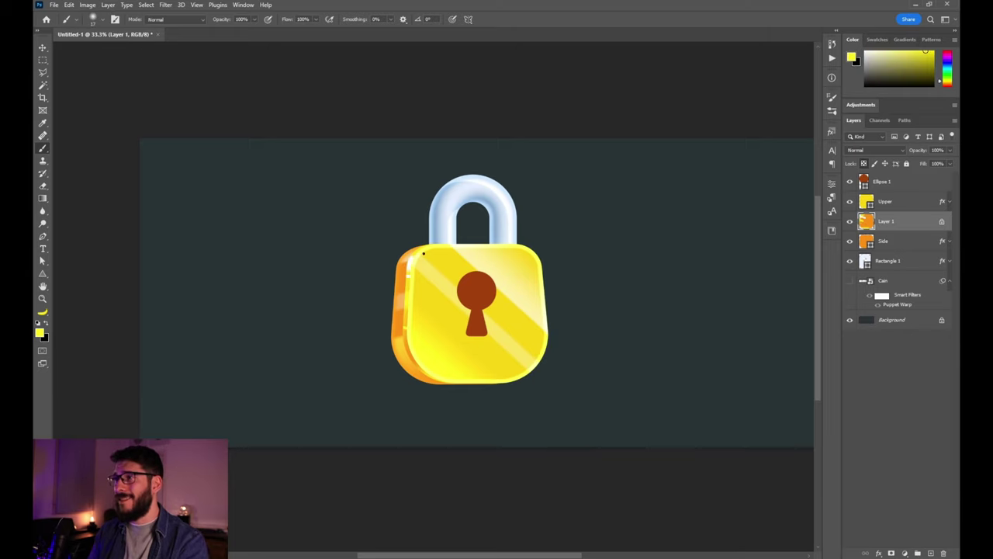
pyautogui.keyDown('alt'); pyautogui.click(413, 258); pyautogui.keyUp('alt')
pyautogui.rightClick(448, 322)
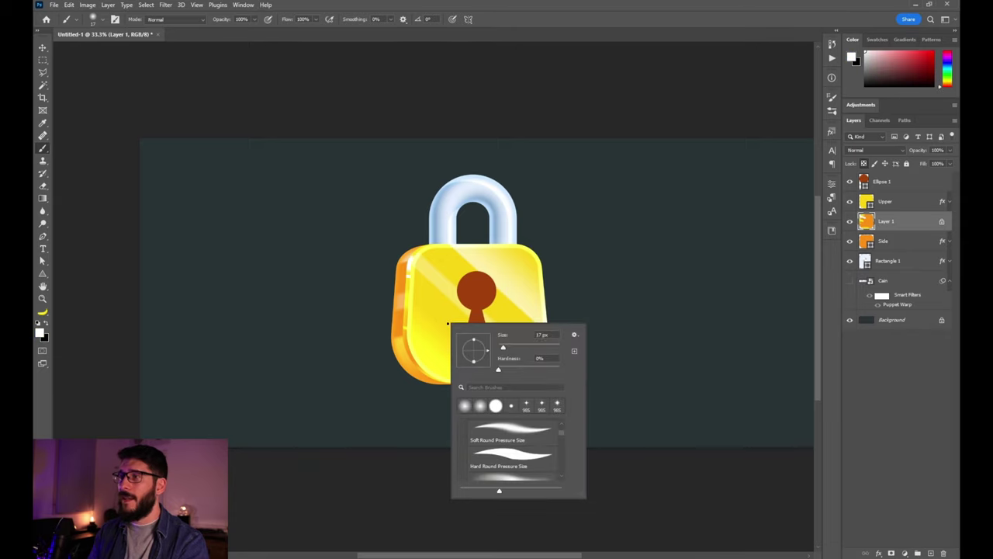
pyautogui.press('Return')
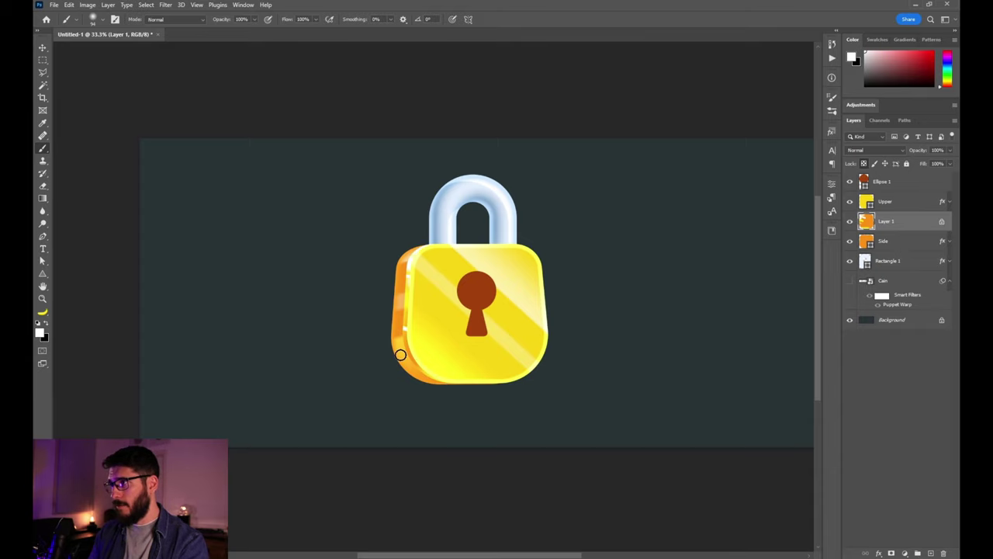
pyautogui.keyDown('alt'); pyautogui.click(428, 355); pyautogui.keyUp('alt')
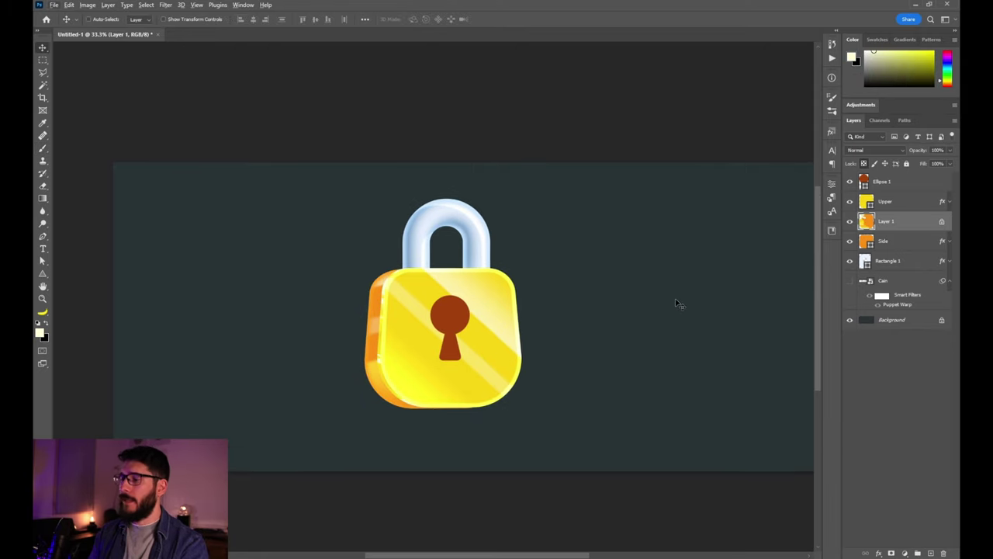
# - Rename the painted rim layer as Edge and clip it to the Side layer beneath it
pyautogui.doubleClick(887, 222)
pyautogui.write('Edge')
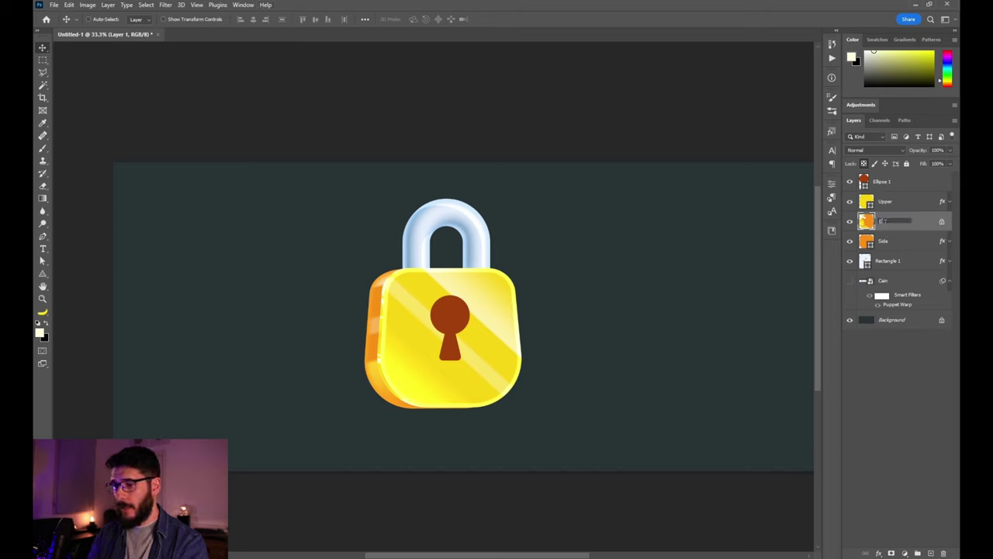
pyautogui.press('Return')
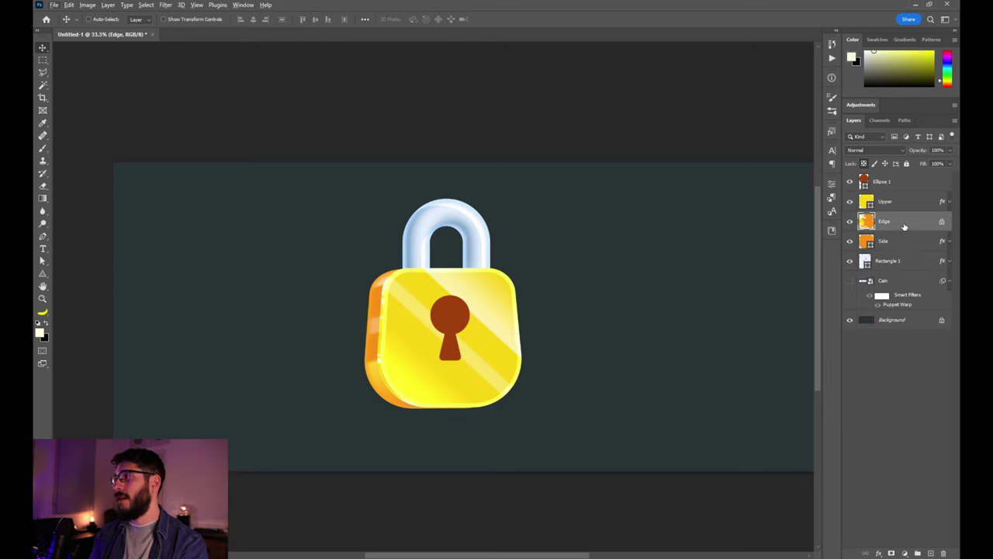
pyautogui.rightClick(906, 224)
pyautogui.click(831, 347)
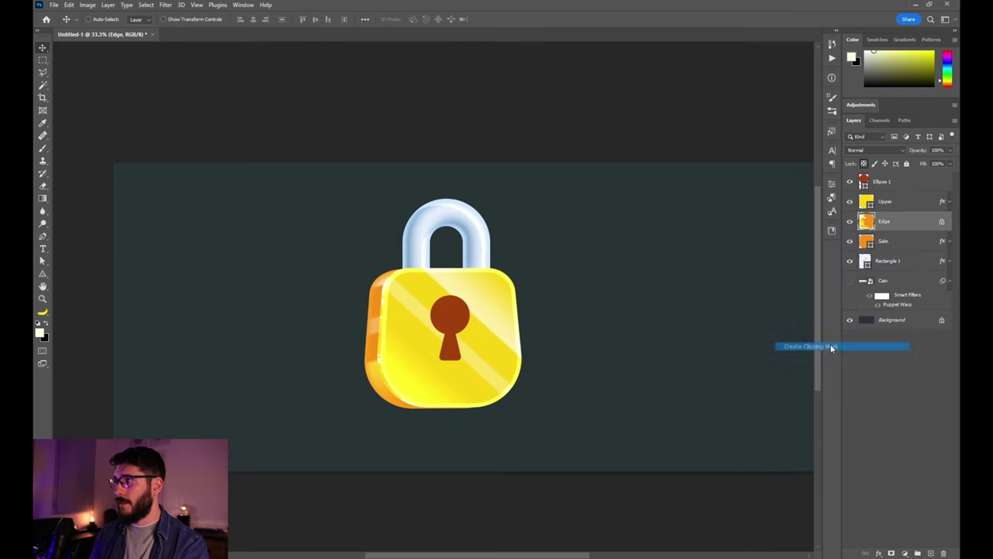
pyautogui.keyDown('alt'); pyautogui.click(908, 231); pyautogui.keyUp('alt')
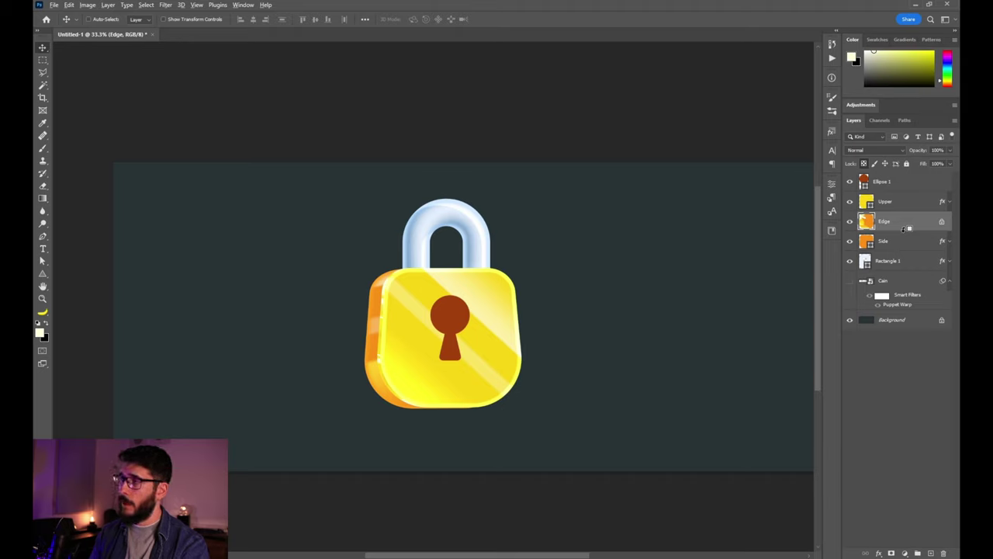
pyautogui.keyDown('alt'); pyautogui.click(904, 228); pyautogui.keyUp('alt')
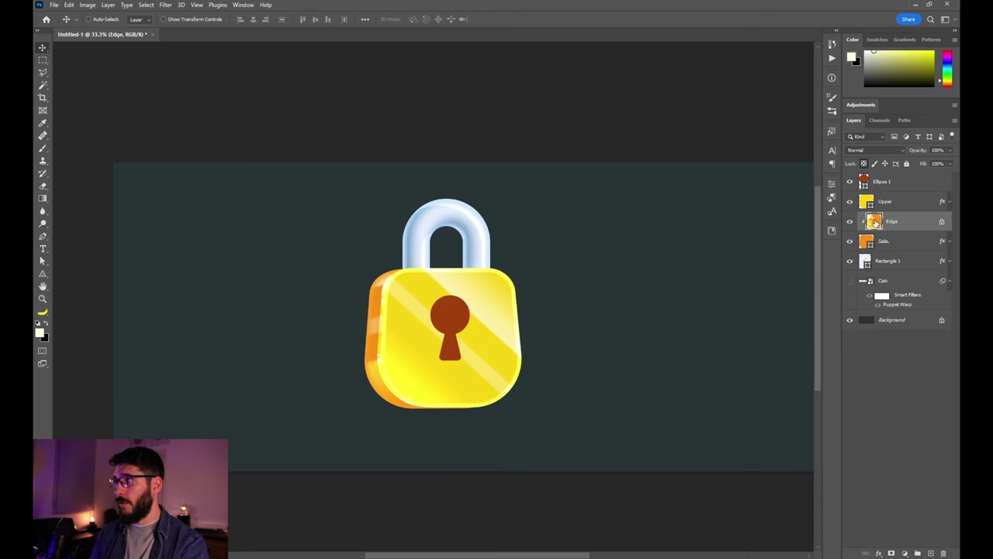
# - Give the Edge layer a yellow-orange outer glow at 100% opacity with 9% spread and 32 px size
pyautogui.doubleClick(891, 230)
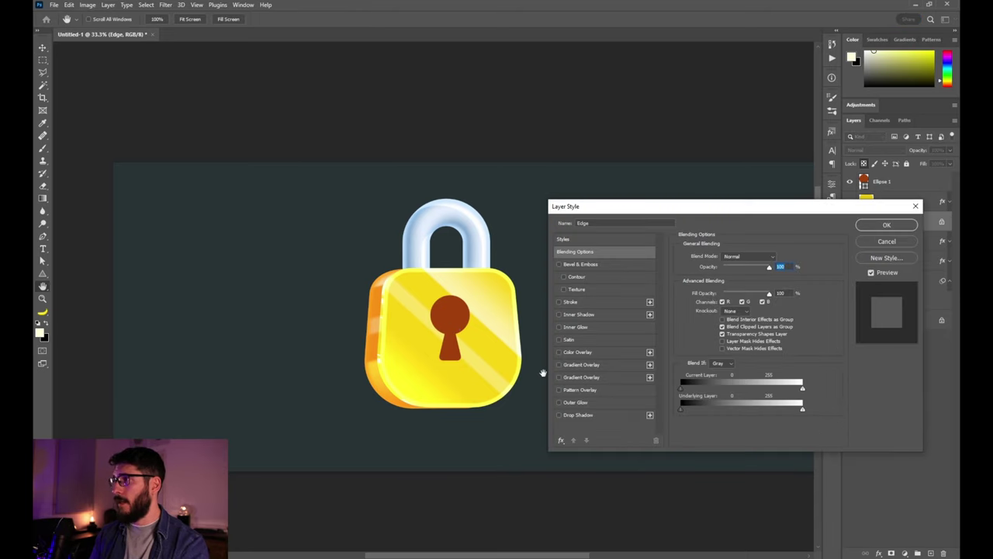
pyautogui.click(569, 401)
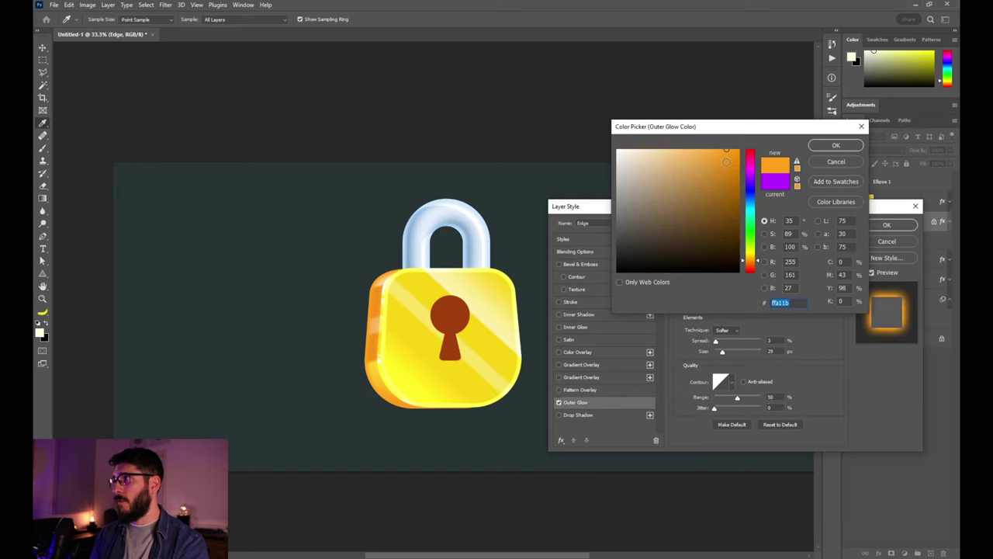
pyautogui.click(726, 161)
pyautogui.click(720, 154)
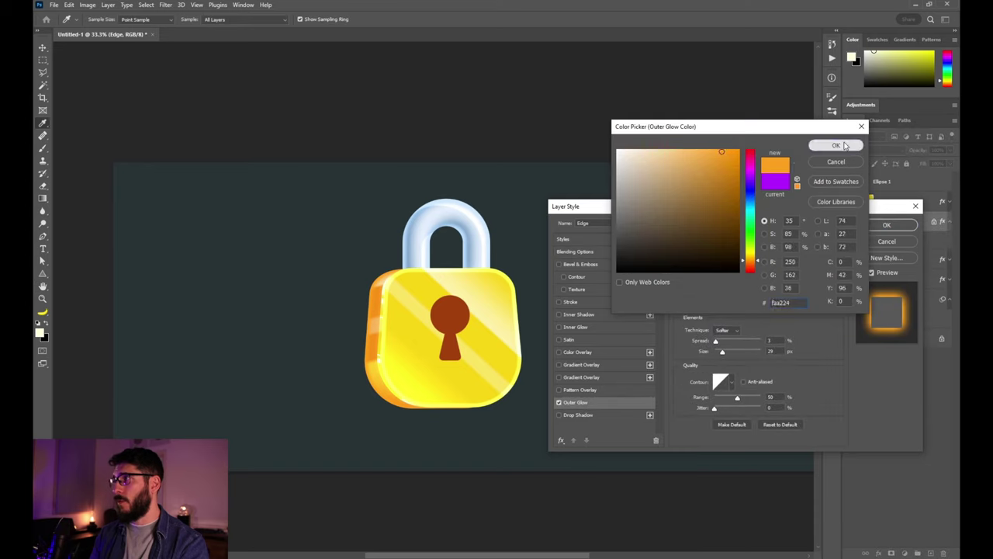
pyautogui.click(839, 144)
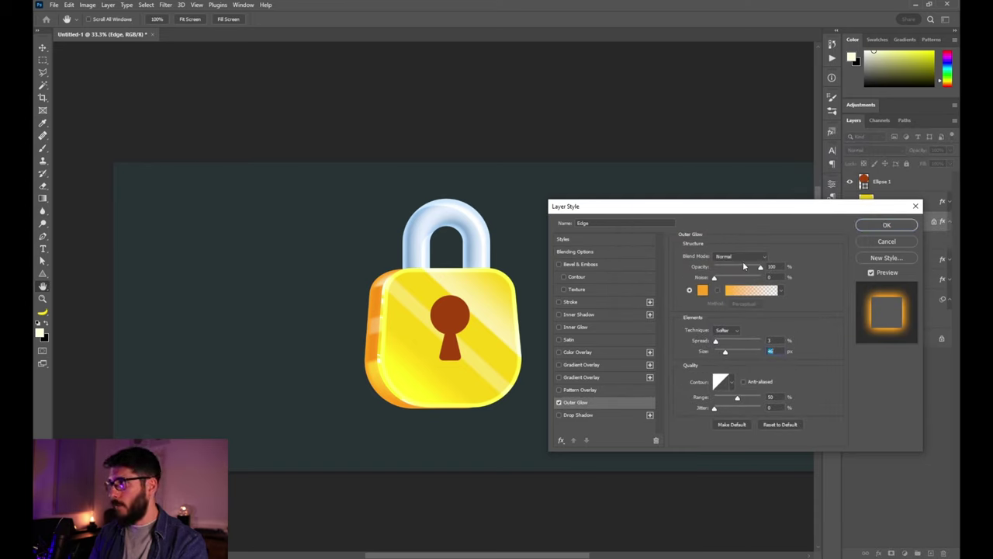
pyautogui.moveTo(720, 343); pyautogui.dragTo(726, 343)
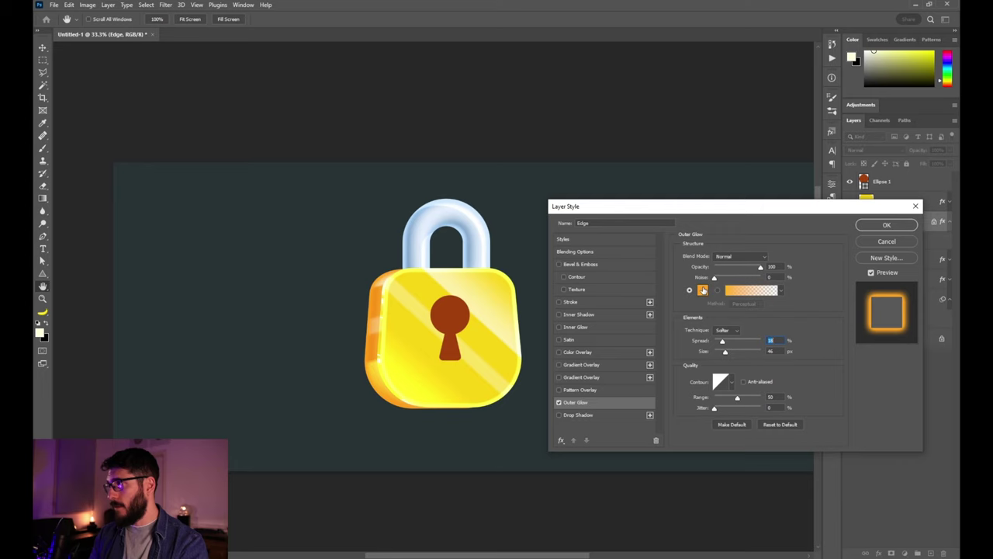
pyautogui.click(703, 290)
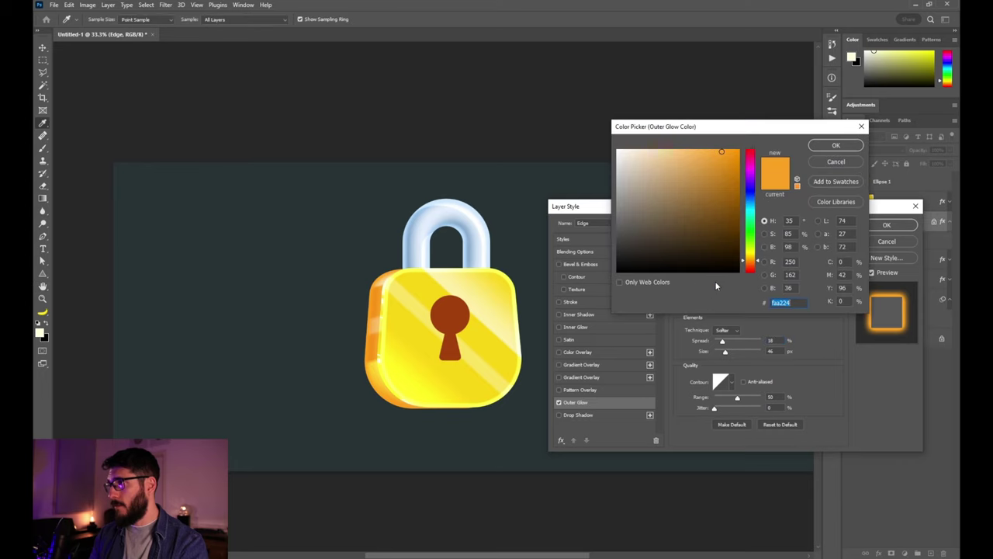
pyautogui.click(752, 255)
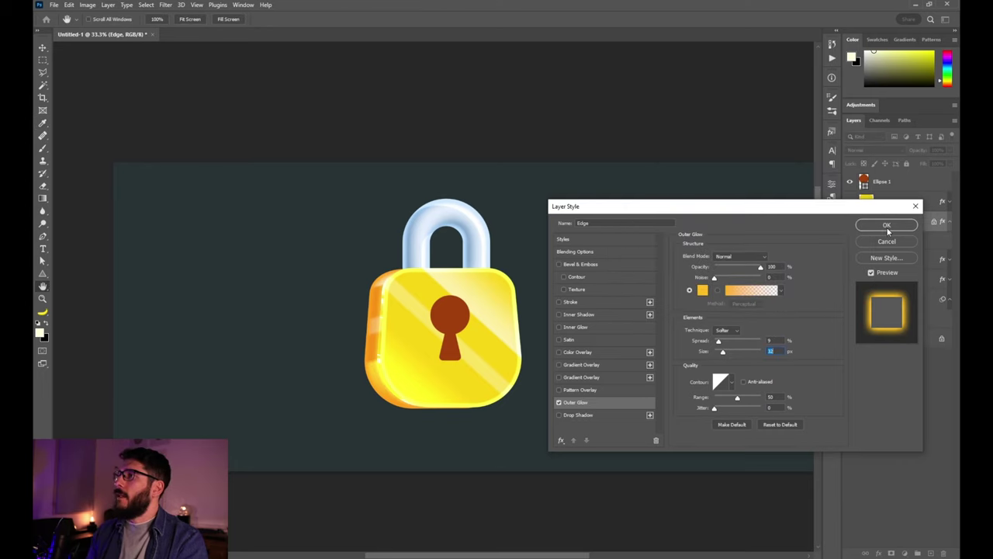
pyautogui.click(886, 225)
# - Darken the Side layer's fill to a burnt orange, about #bb6512
pyautogui.doubleClick(872, 259)
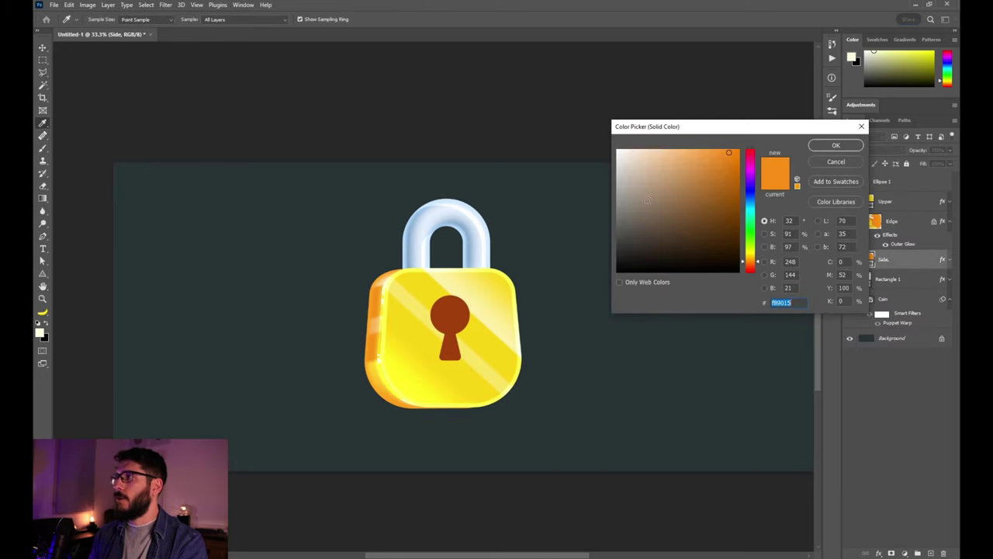
pyautogui.write('bb6512')
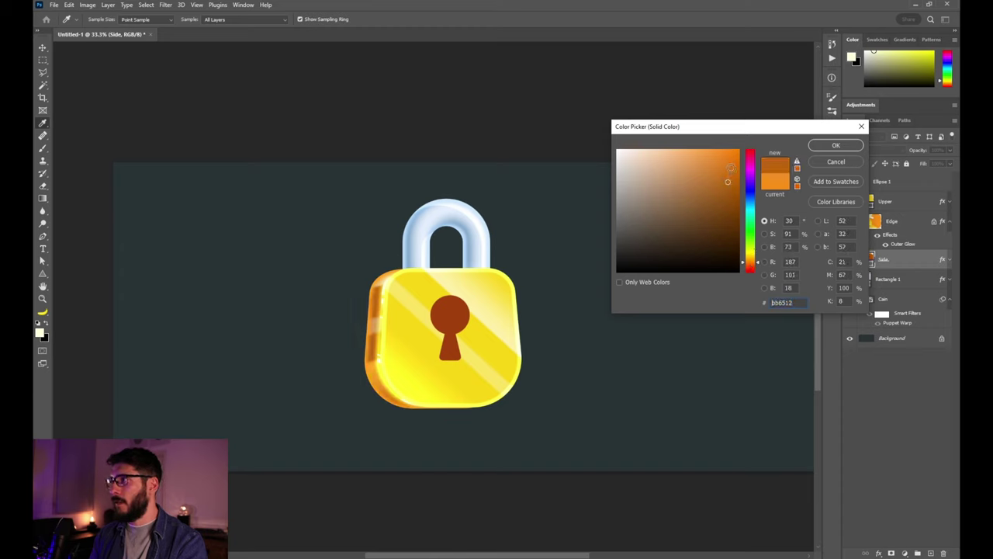
pyautogui.press('Return')
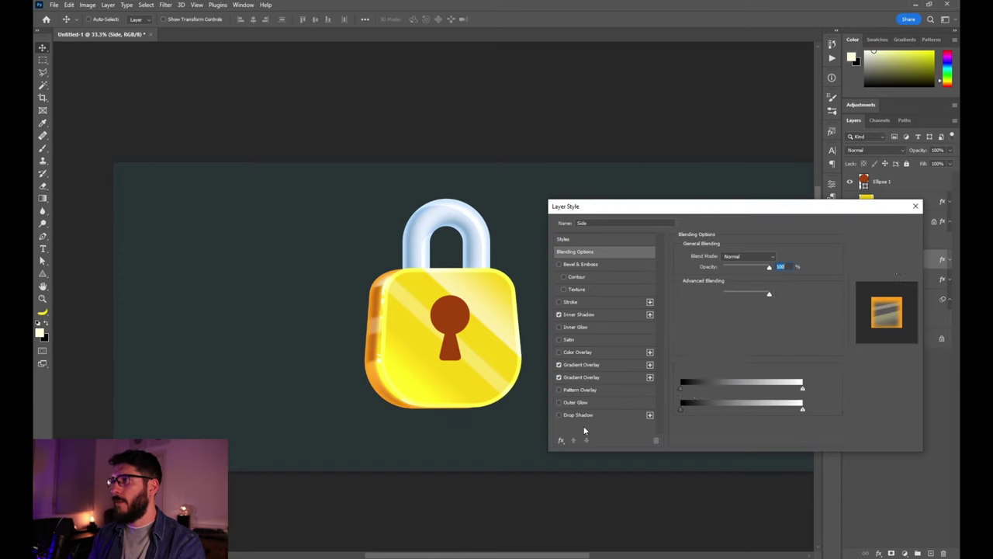
# - Add a second inner shadow to the Side layer in yellow, with 74° angle, 13 px distance, 67% choke and 27 px size
pyautogui.click(588, 315)
pyautogui.moveTo(733, 310); pyautogui.dragTo(745, 310)
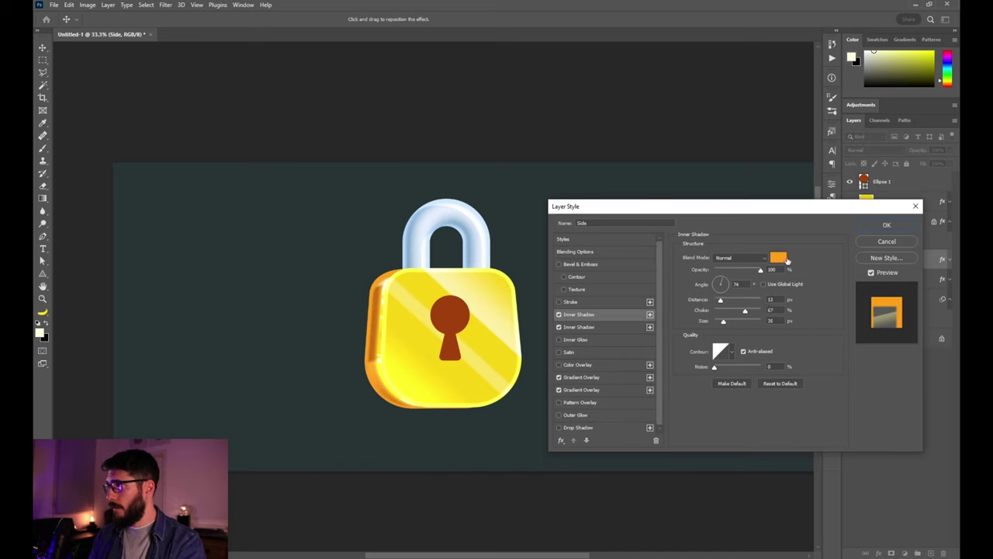
pyautogui.click(778, 258)
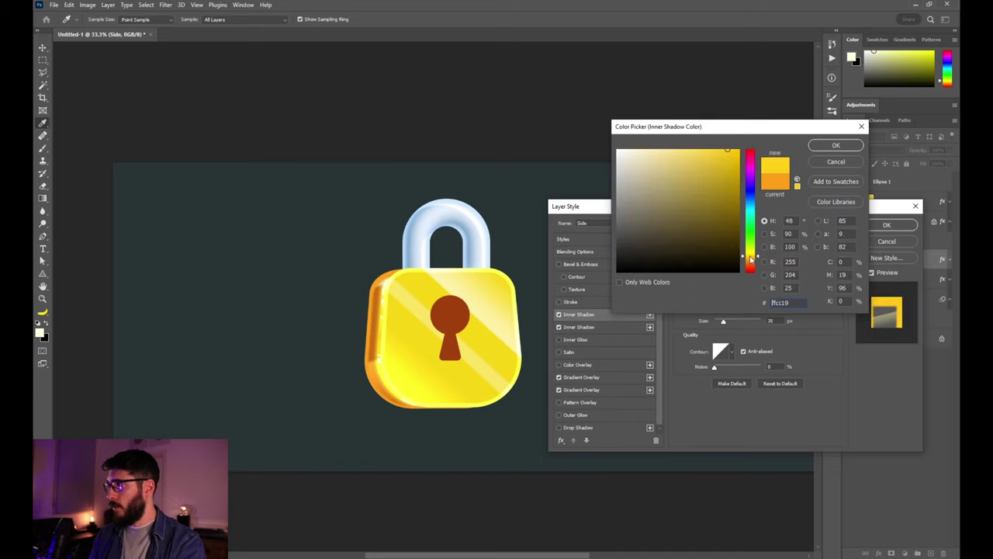
pyautogui.click(749, 258)
pyautogui.press('Return')
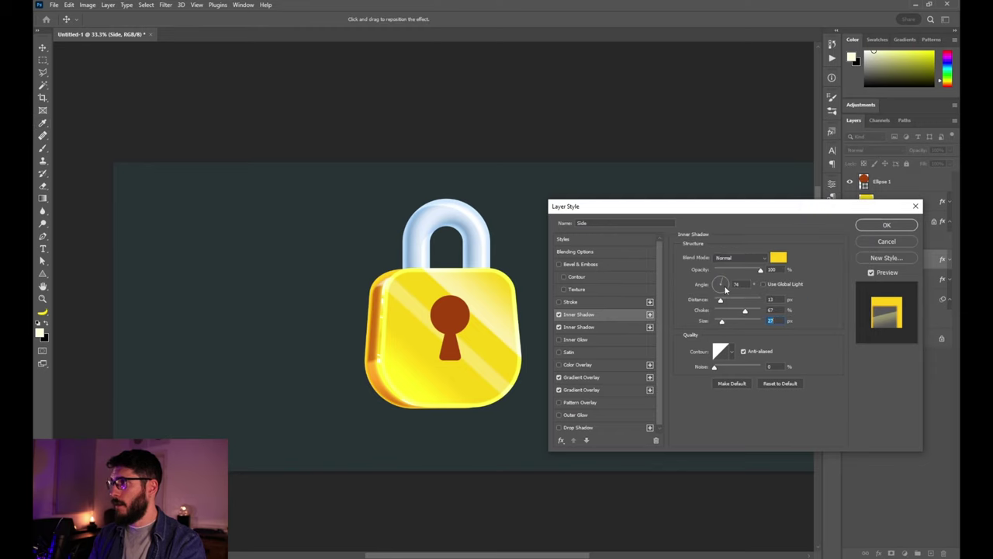
# - Add an orange #ff9600 drop shadow of 32 px size to the Side layer as a glow around the lock body
pyautogui.click(609, 427)
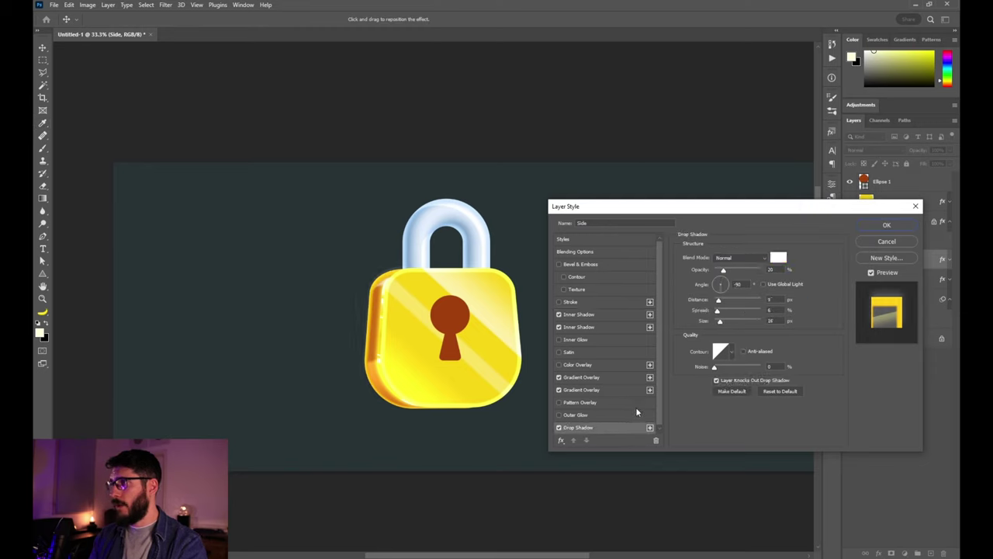
pyautogui.moveTo(725, 287); pyautogui.dragTo(727, 280)
pyautogui.moveTo(718, 301); pyautogui.dragTo(712, 313)
pyautogui.moveTo(723, 270)
pyautogui.mouseDown()
pyautogui.moveTo(757, 271)
pyautogui.moveTo(738, 271)
pyautogui.mouseUp()
pyautogui.moveTo(720, 321); pyautogui.dragTo(724, 322)
pyautogui.click(778, 258)
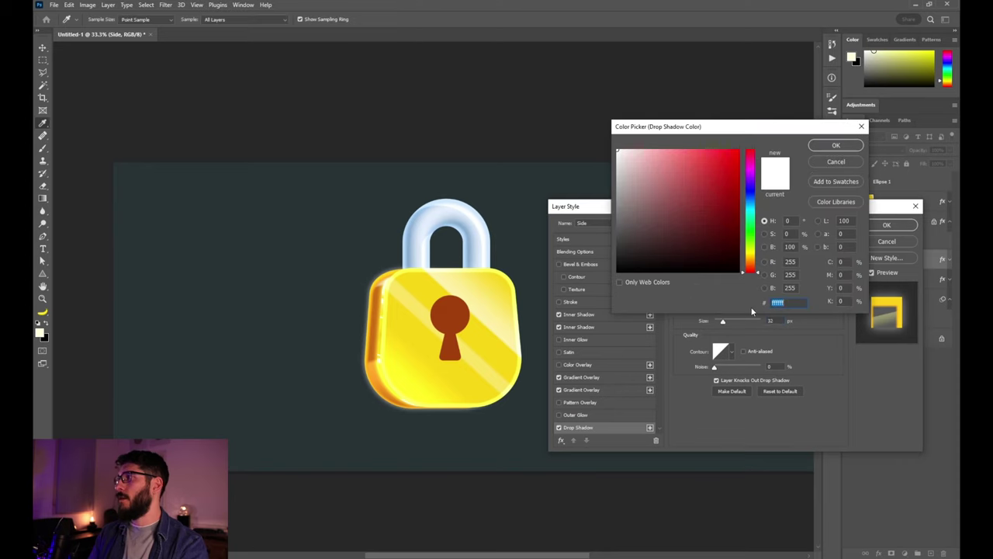
pyautogui.moveTo(752, 268); pyautogui.dragTo(752, 264)
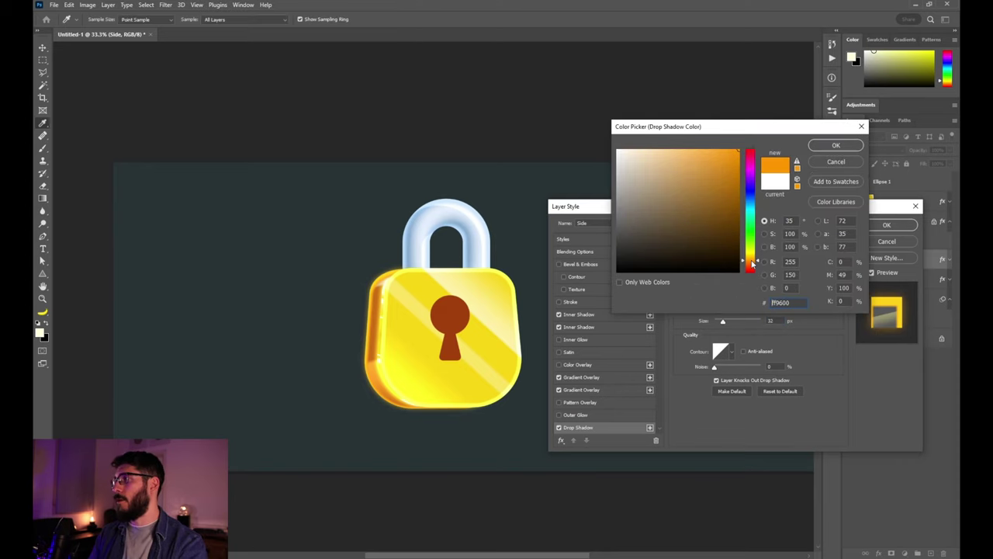
pyautogui.click(835, 145)
pyautogui.click(876, 225)
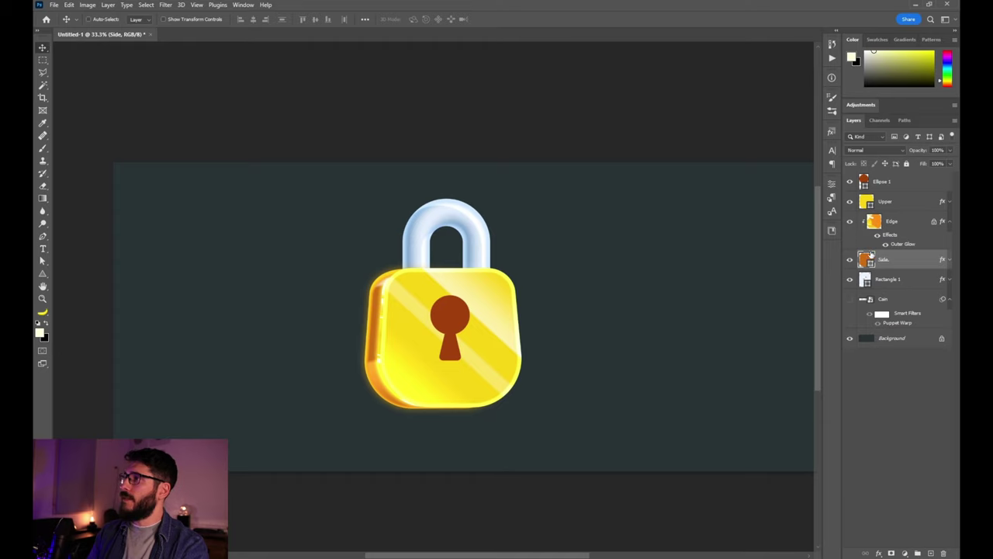
# - Add a yellow drop shadow to the Upper layer at 52% opacity, -137° angle, 8 px distance and 43 px size
pyautogui.click(913, 204)
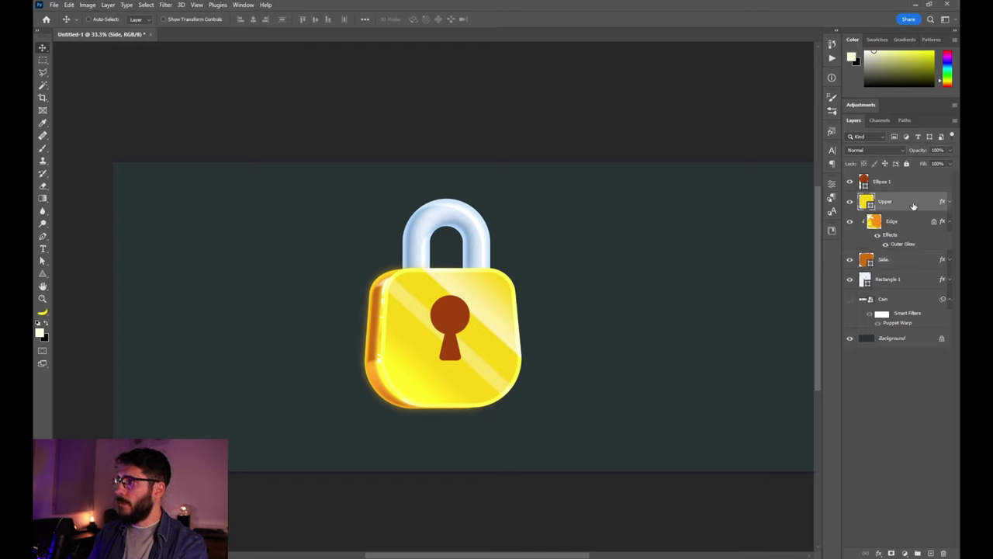
pyautogui.doubleClick(913, 204)
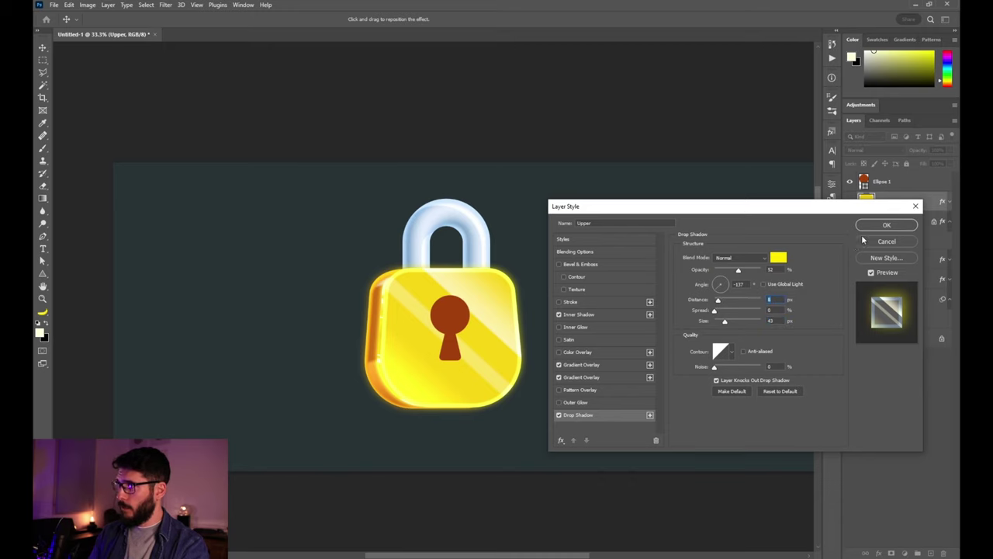
pyautogui.press('Return')
# - Give the shackle a soft whitish outer glow, and enlarge the keyhole with a longer, reshaped lower part
pyautogui.click(447, 217)
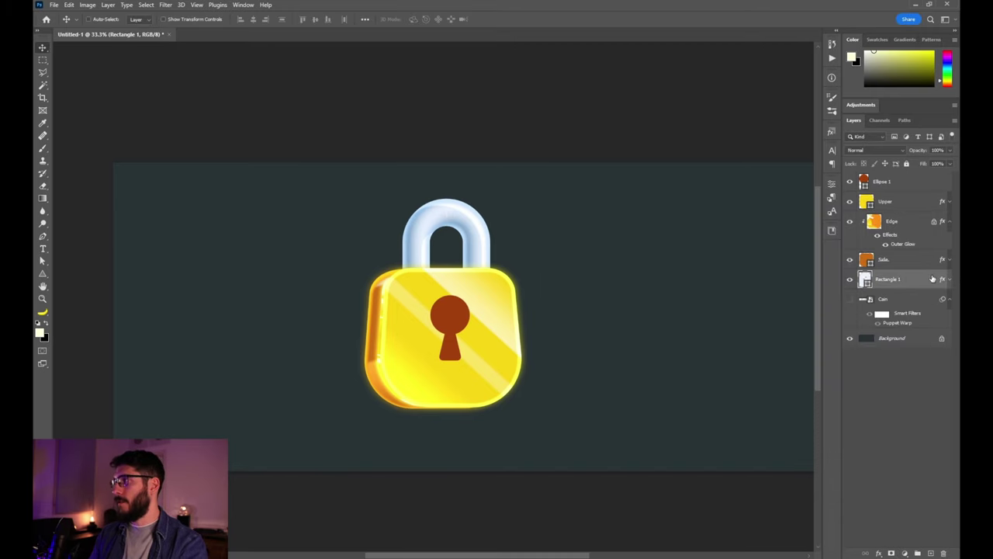
pyautogui.click(469, 319)
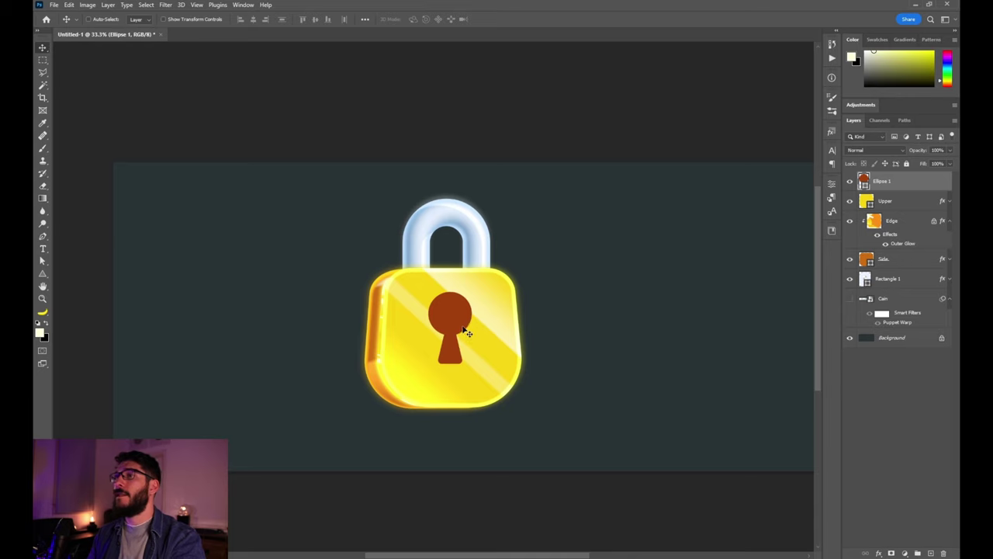
pyautogui.press('a')
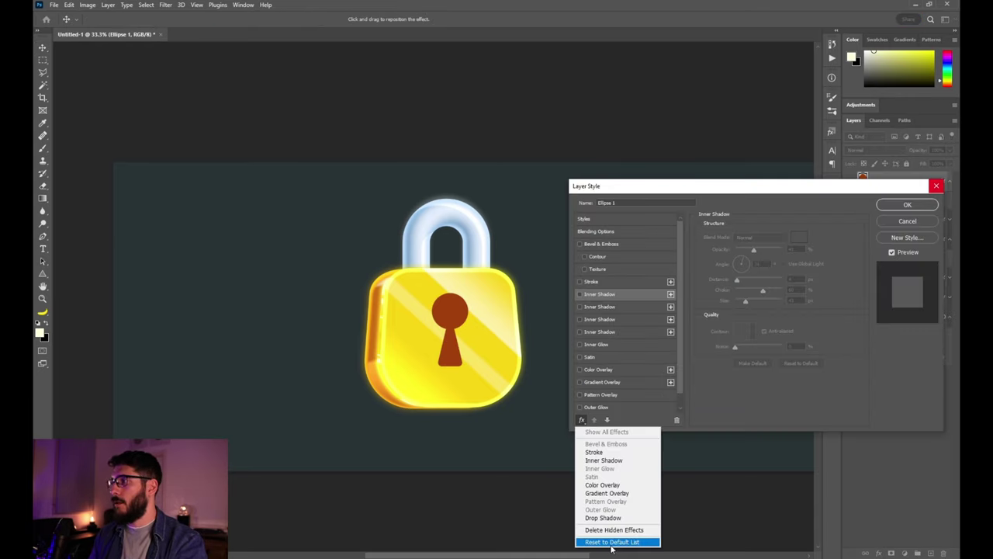
# - Reset the keyhole's effects list and add a dark brown #732c09 inner shadow with 66% opacity, 27 px distance, 92% choke and 10 px size
pyautogui.click(617, 542)
pyautogui.click(580, 294)
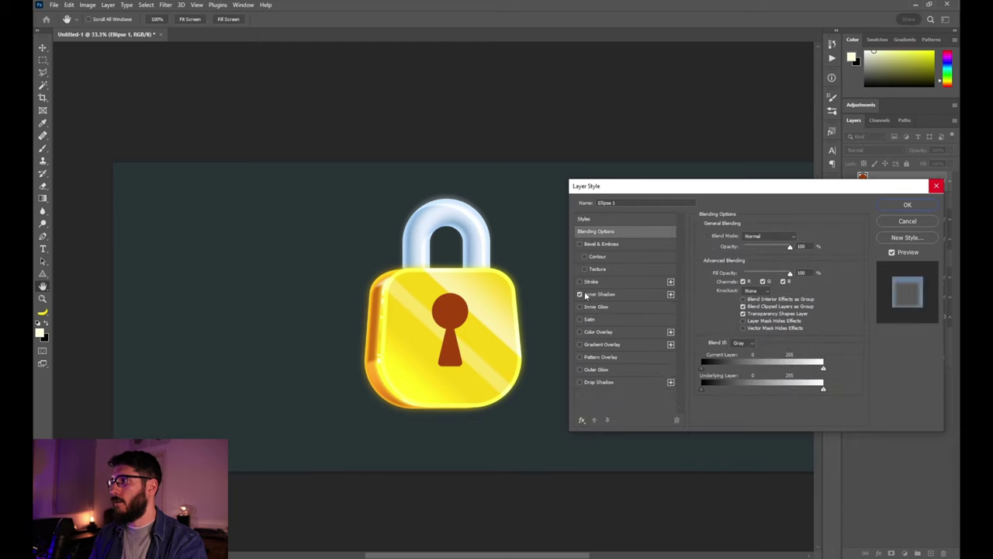
pyautogui.click(600, 294)
pyautogui.moveTo(483, 308); pyautogui.dragTo(484, 308)
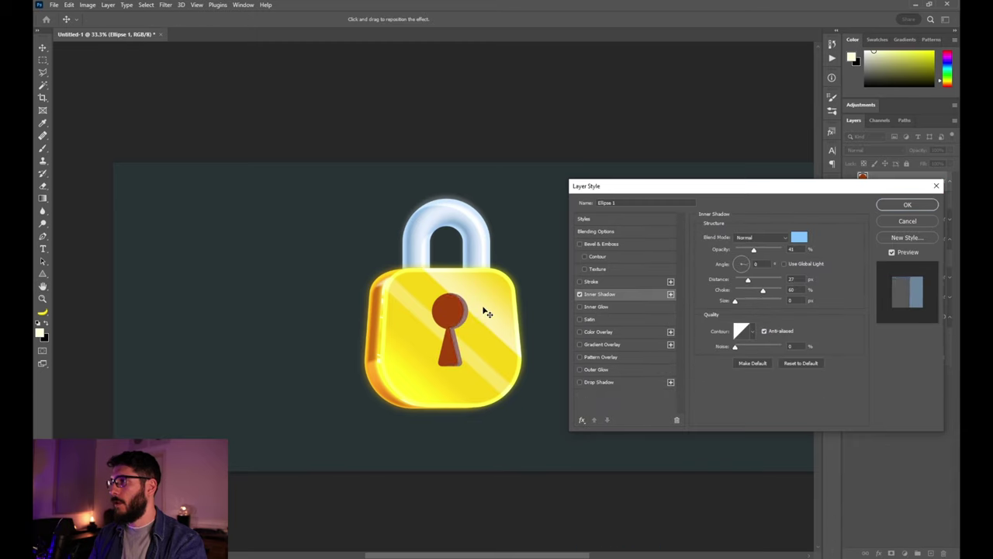
pyautogui.moveTo(736, 302); pyautogui.dragTo(745, 304)
pyautogui.moveTo(763, 291); pyautogui.dragTo(778, 291)
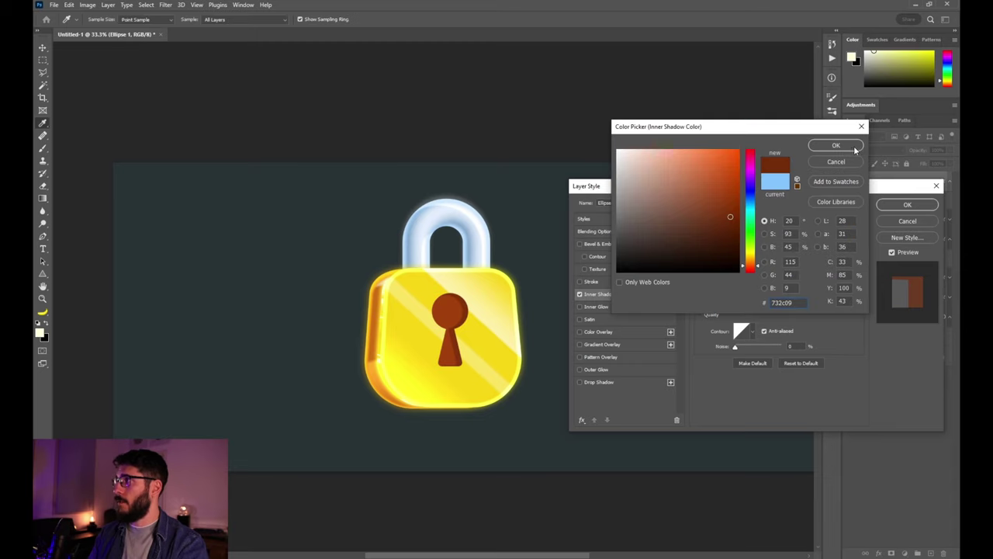
pyautogui.click(851, 149)
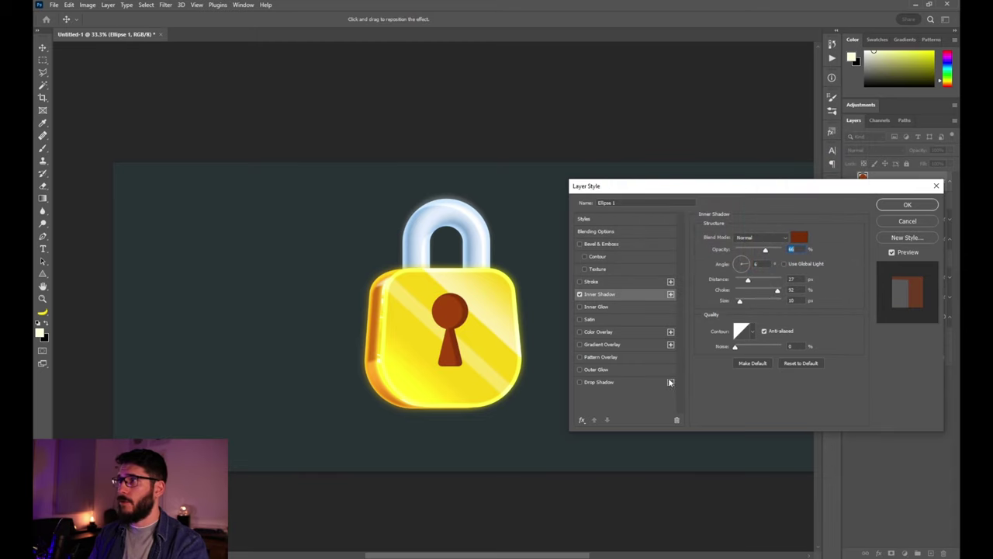
# - Add a linear gradient overlay to the keyhole, recolouring its gradient stop to a dark reddish brown that fades to transparent
pyautogui.click(579, 343)
pyautogui.click(604, 344)
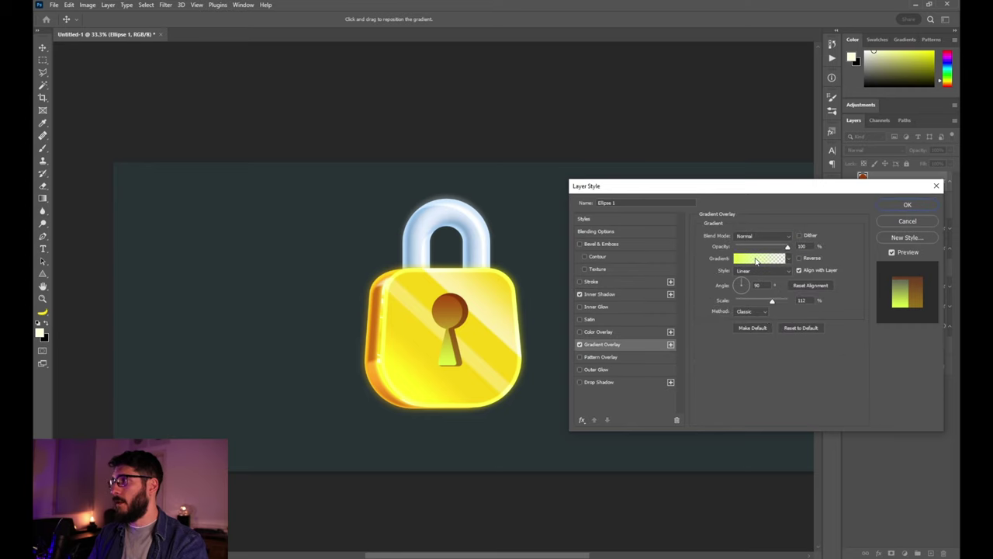
pyautogui.click(756, 259)
pyautogui.doubleClick(701, 320)
pyautogui.click(717, 216)
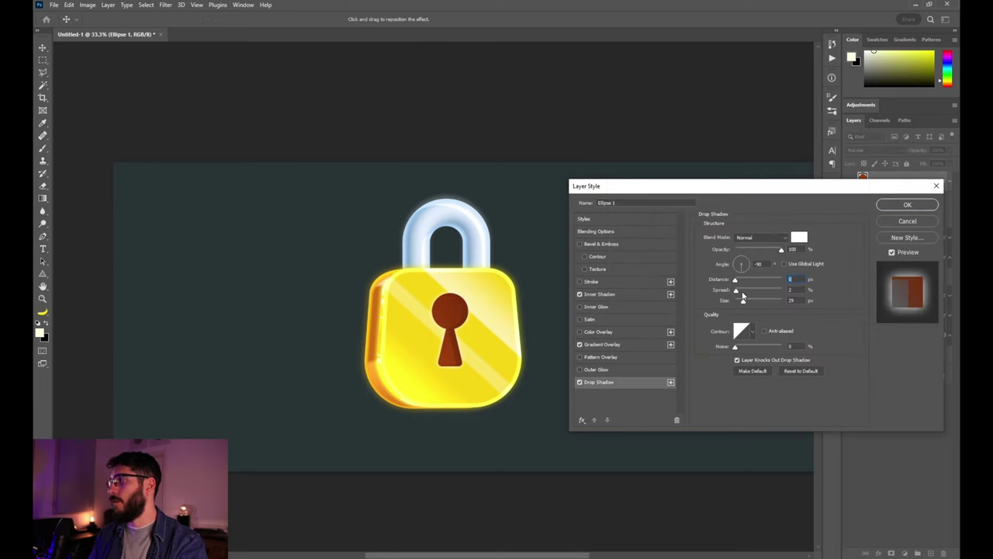
# - Turn the keyhole's white drop shadow into a crisp rim with 0 px distance, 100% spread, 6 px size and Overlay blend mode
pyautogui.moveTo(743, 295); pyautogui.dragTo(749, 292)
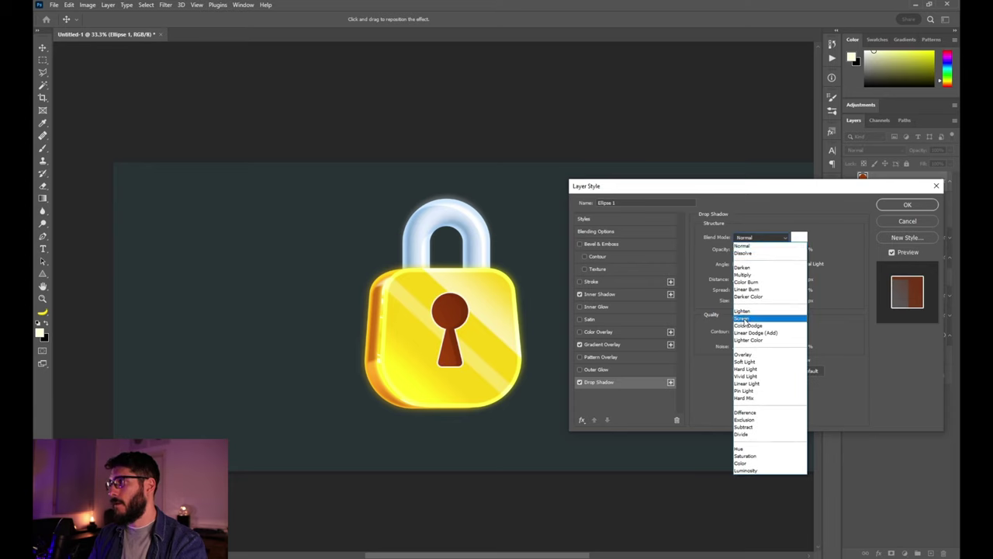
pyautogui.click(746, 317)
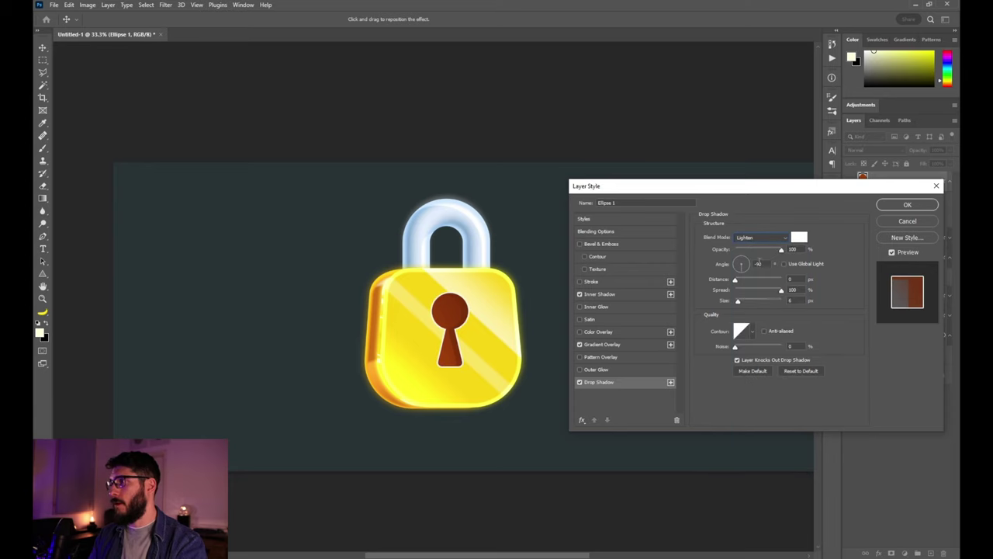
pyautogui.click(762, 243)
pyautogui.click(747, 321)
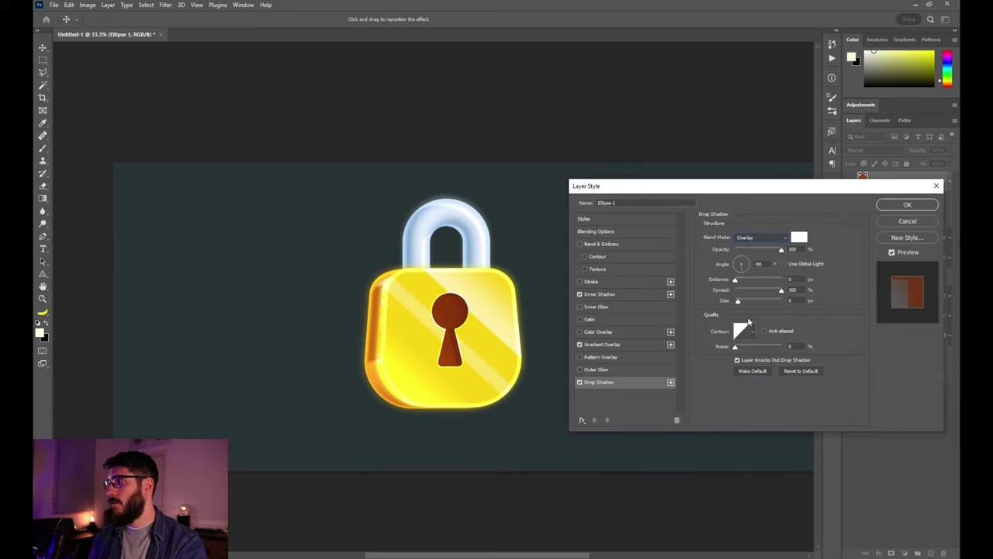
# - Add a second drop shadow to the keyhole in Normal mode, offset at a -151° angle
pyautogui.click(670, 382)
pyautogui.click(775, 238)
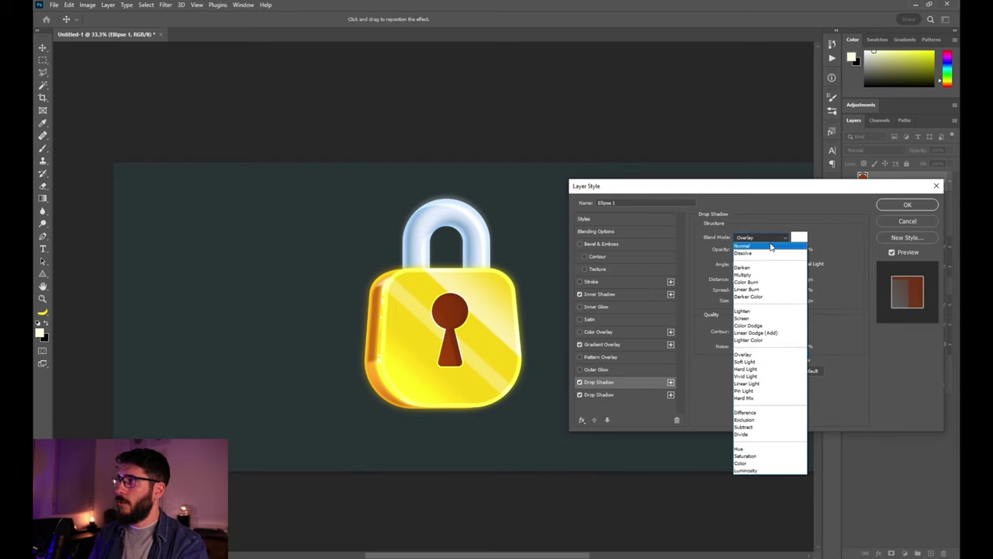
pyautogui.click(771, 245)
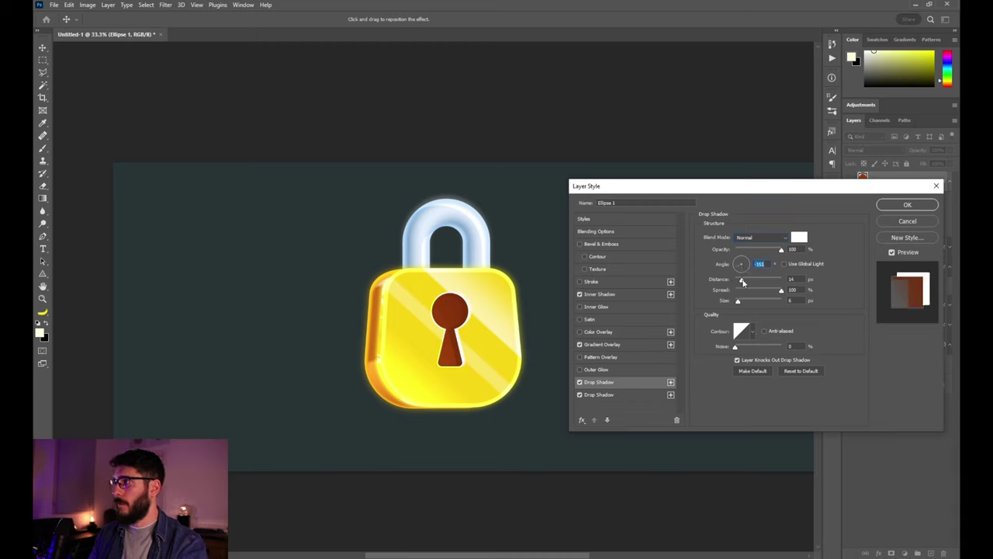
pyautogui.moveTo(743, 282); pyautogui.dragTo(744, 283)
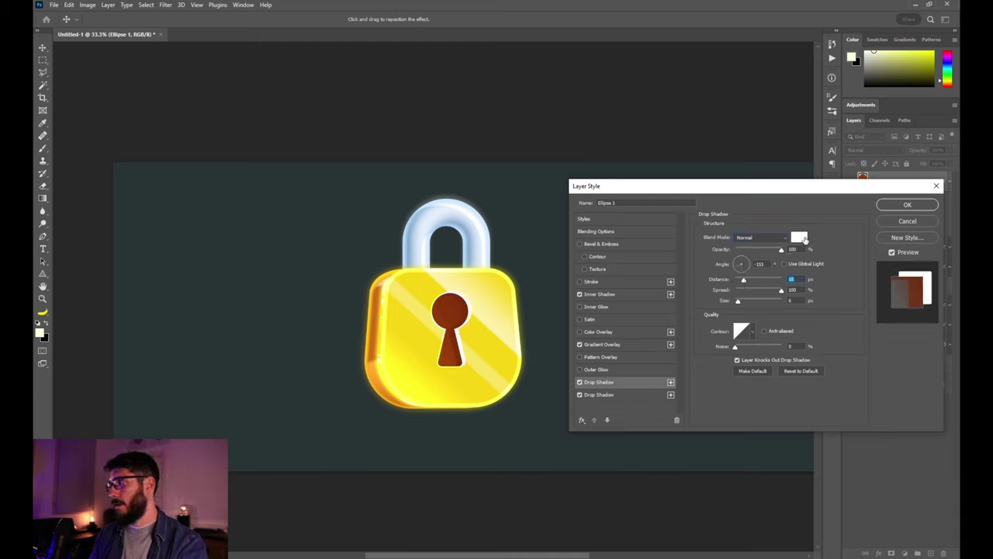
# - Colour the offset drop shadow yellow and set it to 44% opacity, 28 px distance, 0% spread and 13 px size
pyautogui.click(804, 240)
pyautogui.click(701, 148)
pyautogui.click(824, 147)
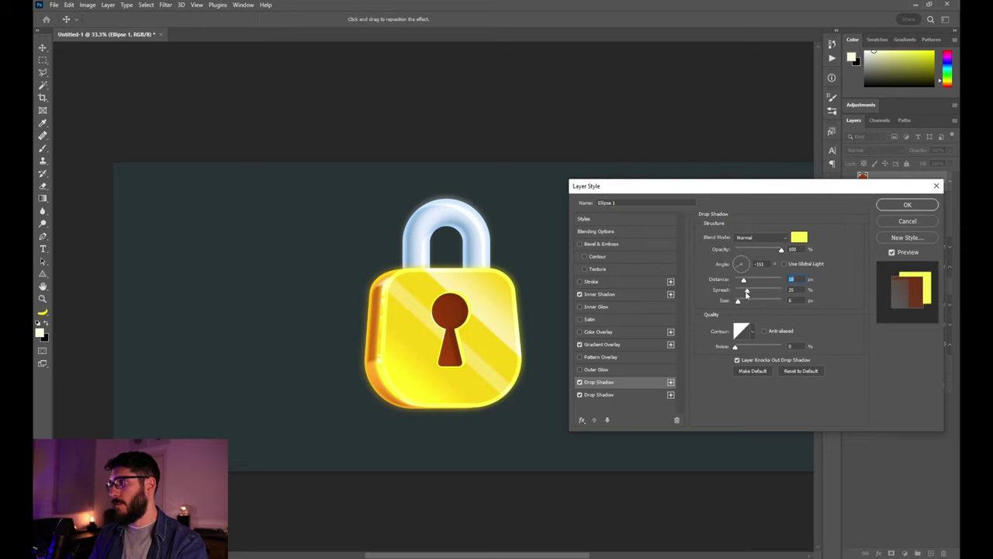
pyautogui.moveTo(747, 292)
pyautogui.mouseDown()
pyautogui.moveTo(733, 292)
pyautogui.moveTo(740, 303)
pyautogui.moveTo(748, 280)
pyautogui.mouseUp()
pyautogui.click(741, 301)
pyautogui.moveTo(752, 250); pyautogui.dragTo(755, 251)
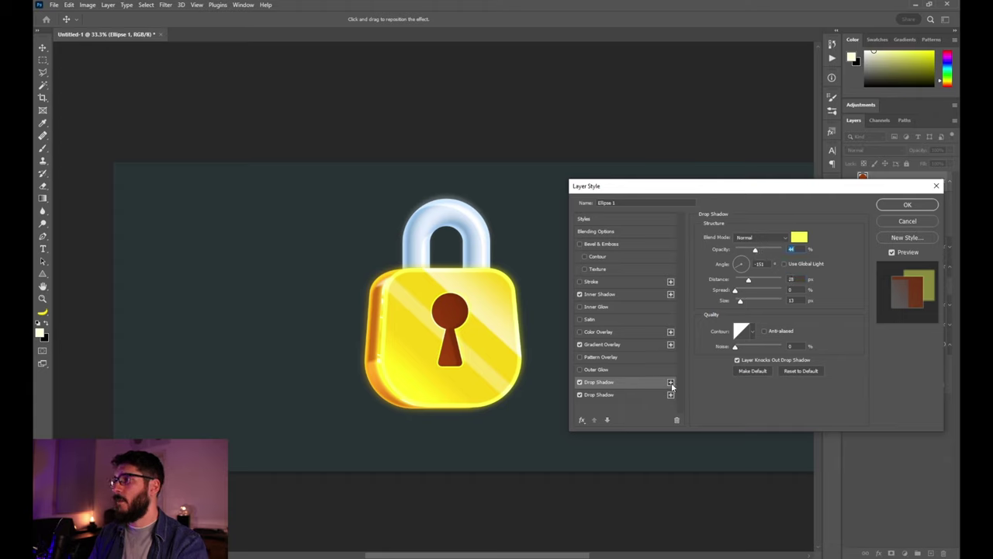
# - Add a third, orange drop shadow to the keyhole at a 22° angle with 44 px distance and 27 px size
pyautogui.click(670, 382)
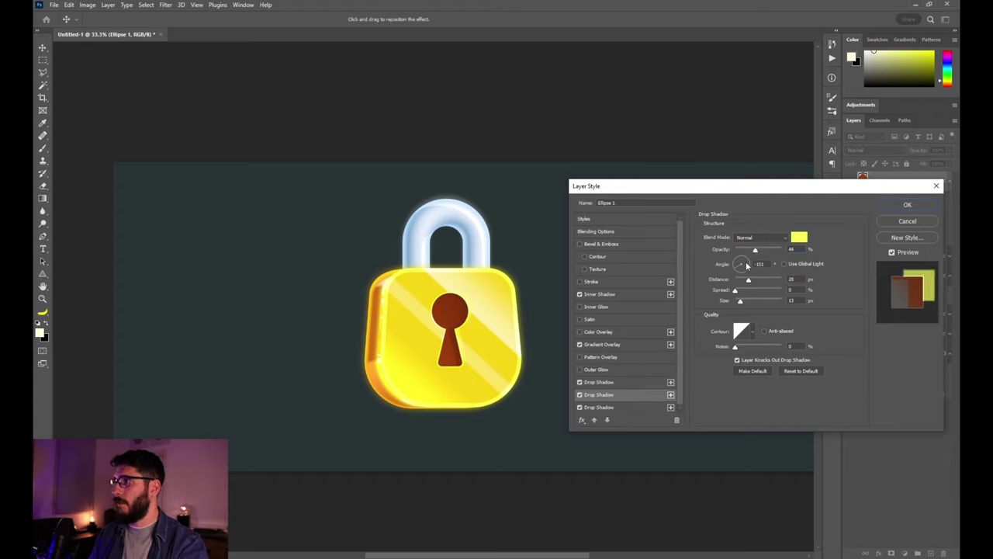
pyautogui.click(746, 262)
pyautogui.click(799, 237)
pyautogui.click(751, 259)
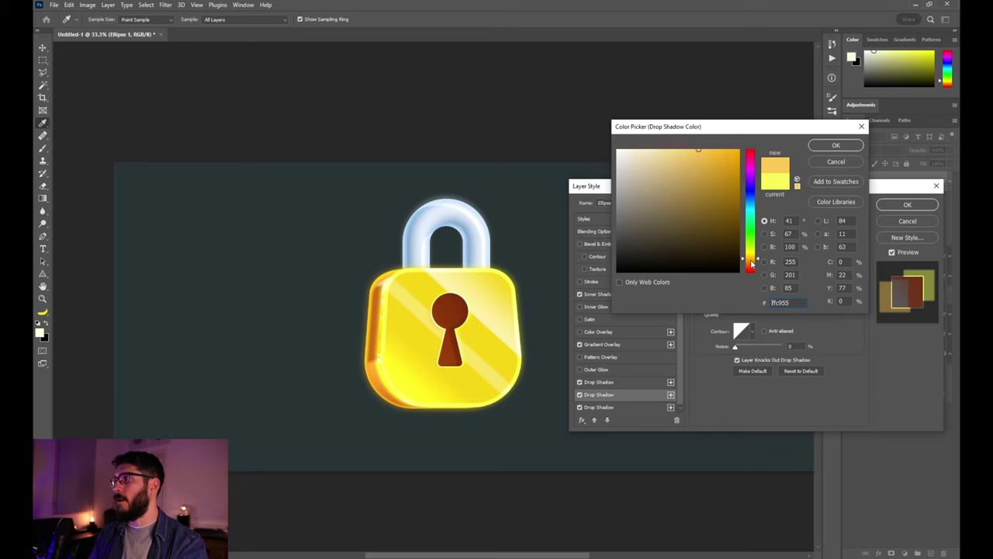
pyautogui.press('Return')
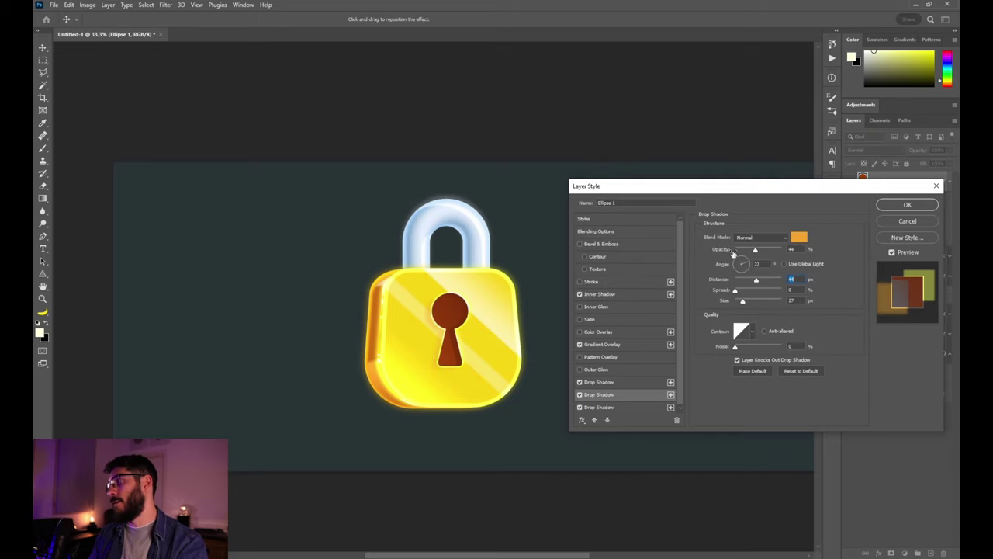
# - Switch the keyhole's rim shadow to Normal mode with a yellow colour, and readjust its spread and size
pyautogui.click(597, 382)
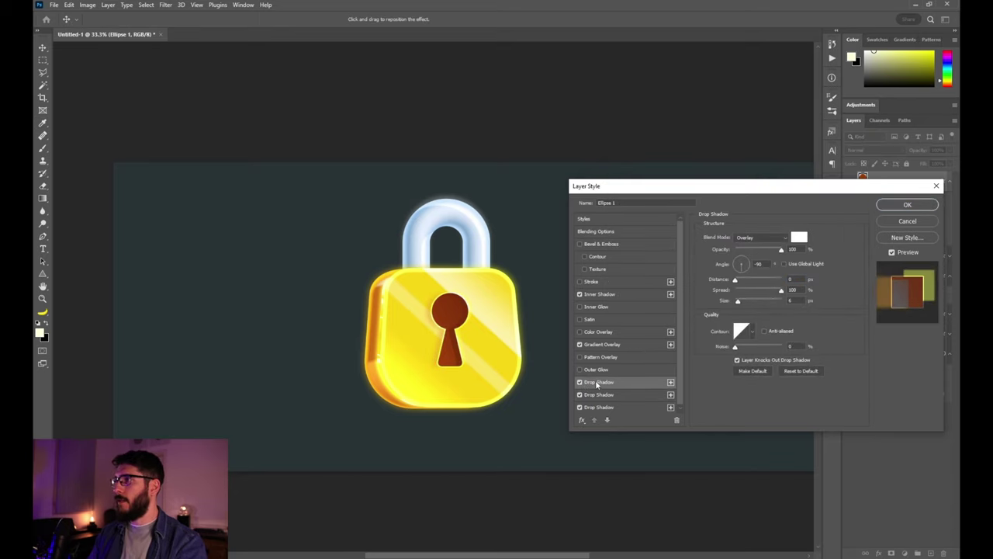
pyautogui.click(749, 237)
pyautogui.click(751, 247)
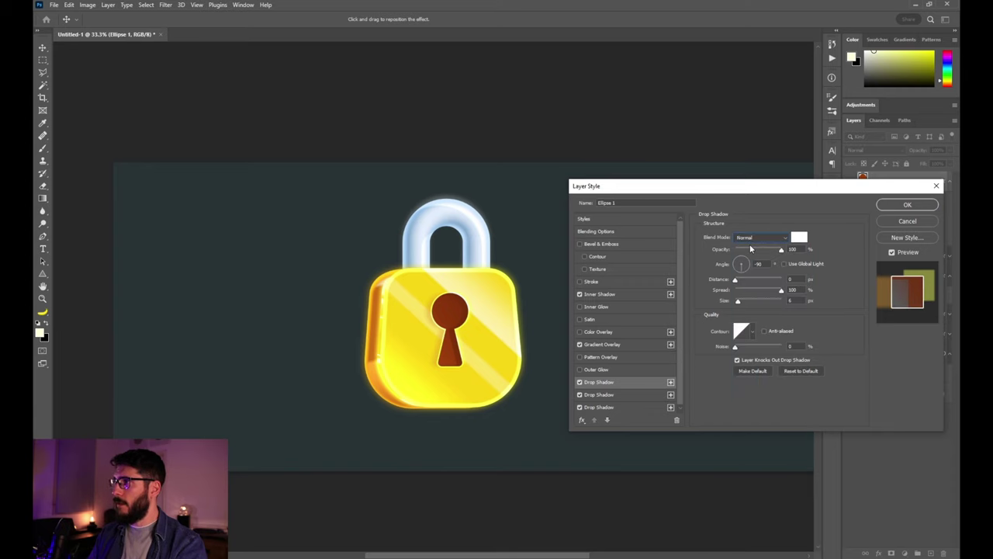
pyautogui.click(800, 238)
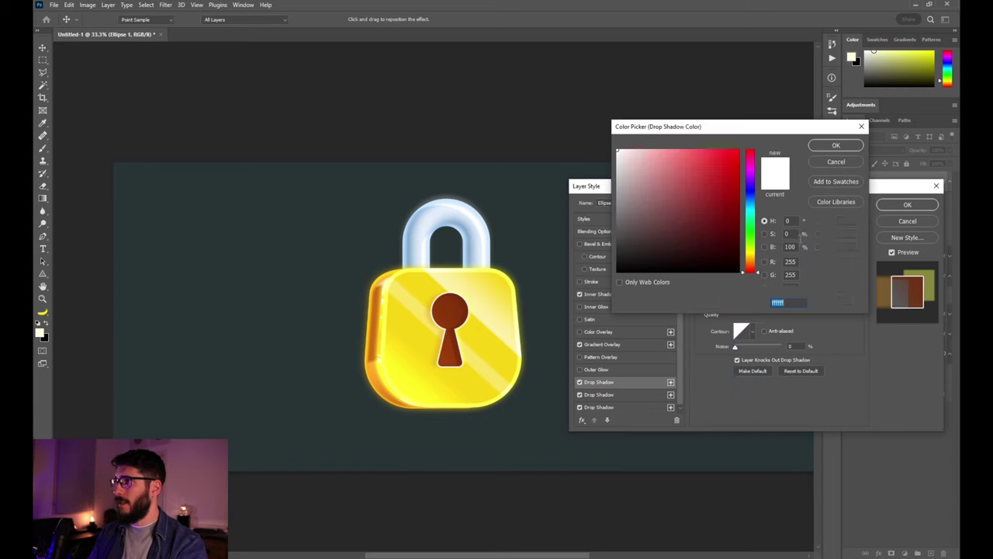
pyautogui.moveTo(754, 271); pyautogui.dragTo(754, 254)
pyautogui.click(695, 182)
pyautogui.moveTo(695, 182)
pyautogui.mouseDown()
pyautogui.moveTo(693, 157)
pyautogui.moveTo(709, 156)
pyautogui.mouseUp()
pyautogui.click(836, 147)
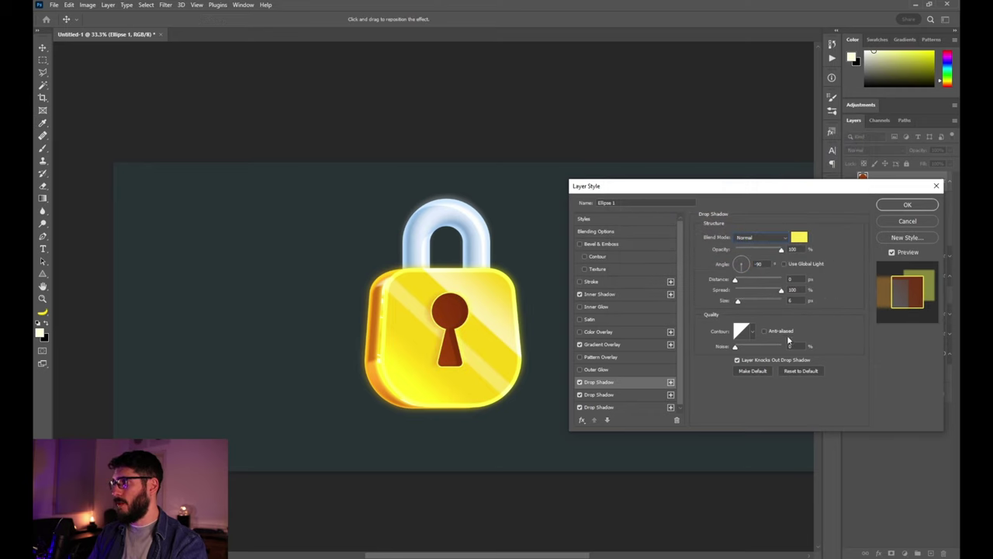
pyautogui.moveTo(781, 291); pyautogui.dragTo(752, 301)
pyautogui.doubleClick(796, 299)
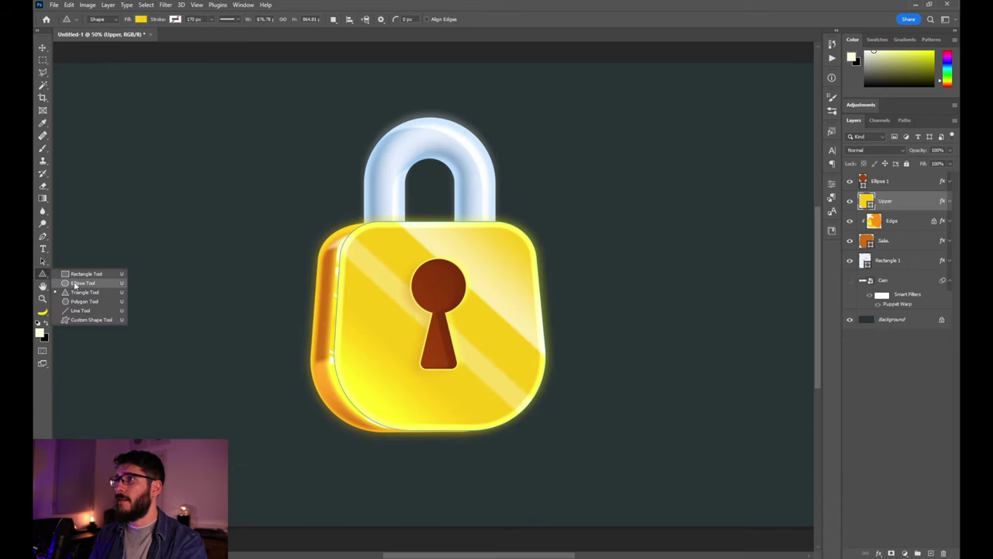
# - Place circles in the keyhole's reddish brown at the four corners of the lock face, making the lower two smaller
pyautogui.click(81, 282)
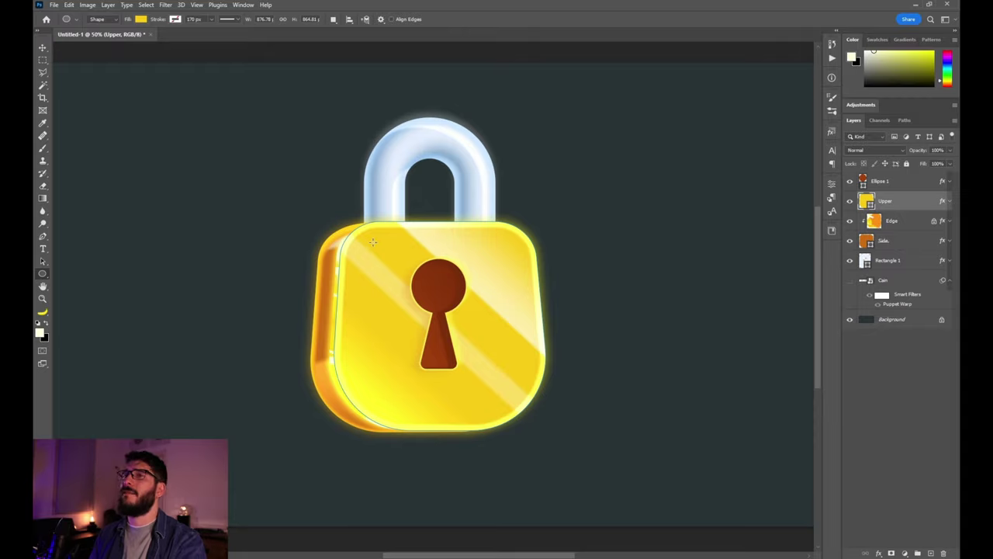
pyautogui.press('b')
pyautogui.keyDown('alt'); pyautogui.click(443, 347); pyautogui.keyUp('alt')
pyautogui.moveTo(365, 245)
pyautogui.mouseDown()
pyautogui.moveTo(388, 267)
pyautogui.moveTo(501, 256)
pyautogui.mouseUp()
pyautogui.hotkey('alt', 'BackSpace')
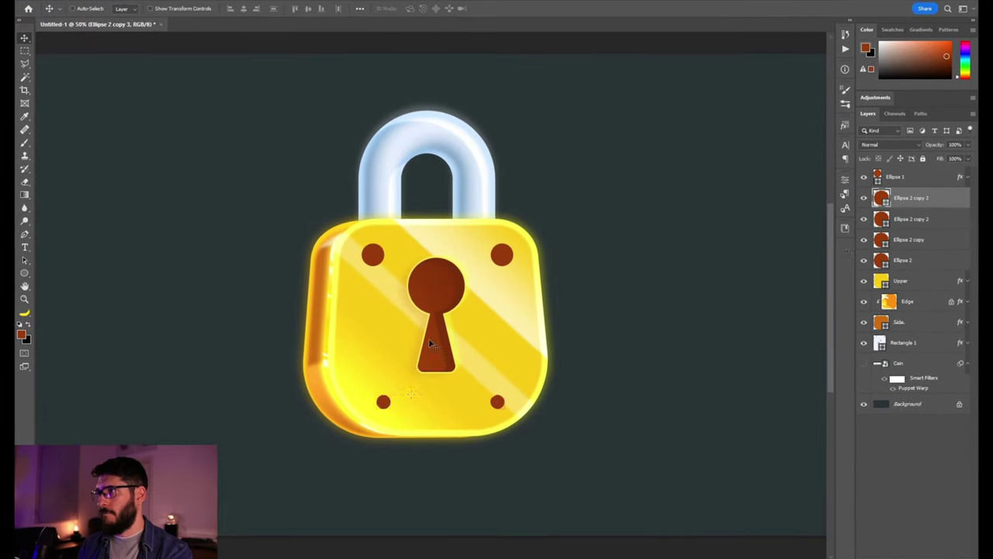
# - Draw a rounded rectangle across the lock face's lower edge, merge it with the four circles and clip the result to the Upper layer
pyautogui.moveTo(387, 387); pyautogui.dragTo(493, 467)
pyautogui.press('Return')
pyautogui.hotkey('ctrl', 'e')
pyautogui.keyDown('alt'); pyautogui.click(937, 204); pyautogui.keyUp('alt')
# - Adjust the inner shadow and both drop shadows of the merged circles and rounded rectangle so they look recessed
pyautogui.doubleClick(951, 193)
pyautogui.click(608, 294)
pyautogui.moveTo(756, 290)
pyautogui.mouseDown()
pyautogui.moveTo(782, 290)
pyautogui.moveTo(764, 291)
pyautogui.mouseUp()
pyautogui.click(608, 390)
pyautogui.click(608, 403)
pyautogui.moveTo(806, 247); pyautogui.dragTo(788, 246)
pyautogui.press('Return')
# - Draw a thin spiral beside the keyhole with the Pen tool, clip it to the lock face and give it the recessed effects
pyautogui.press('p')
pyautogui.click(306, 297)
pyautogui.moveTo(390, 314); pyautogui.dragTo(409, 344)
pyautogui.moveTo(325, 357); pyautogui.dragTo(300, 325)
pyautogui.moveTo(369, 317); pyautogui.dragTo(385, 332)
pyautogui.click(342, 339)
pyautogui.click(385, 334)
pyautogui.moveTo(365, 290); pyautogui.dragTo(339, 256)
pyautogui.moveTo(291, 297); pyautogui.dragTo(292, 283)
pyautogui.hotkey('ctrl', 'alt', 'g')
pyautogui.moveTo(986, 220); pyautogui.dragTo(980, 177)
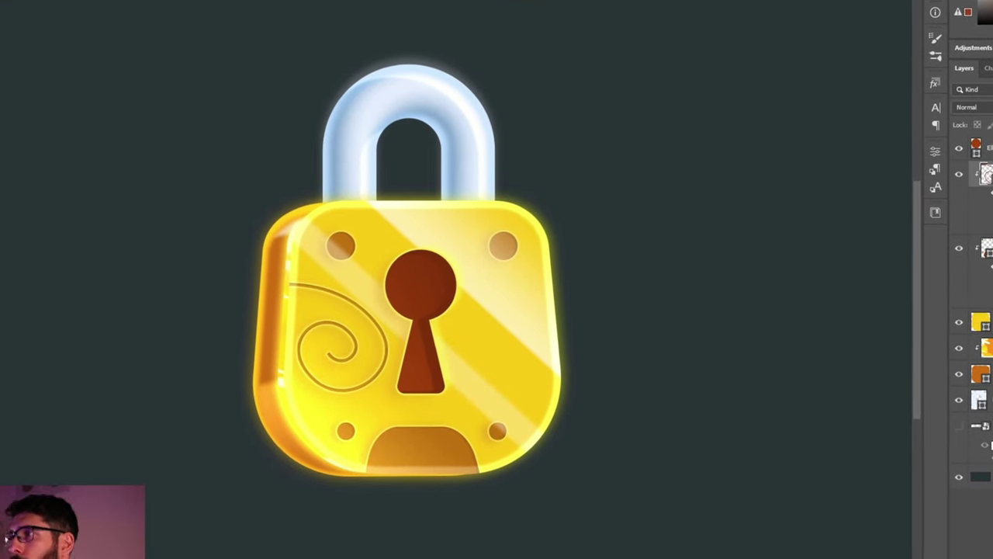
# - Refine the spiral and mirror a copy onto the keyhole's other side, repositioning the upper corner circles
pyautogui.moveTo(382, 316); pyautogui.dragTo(369, 370)
pyautogui.moveTo(292, 283); pyautogui.dragTo(289, 273)
pyautogui.moveTo(368, 341); pyautogui.dragTo(387, 326)
pyautogui.moveTo(305, 346); pyautogui.dragTo(306, 353)
pyautogui.press('v')
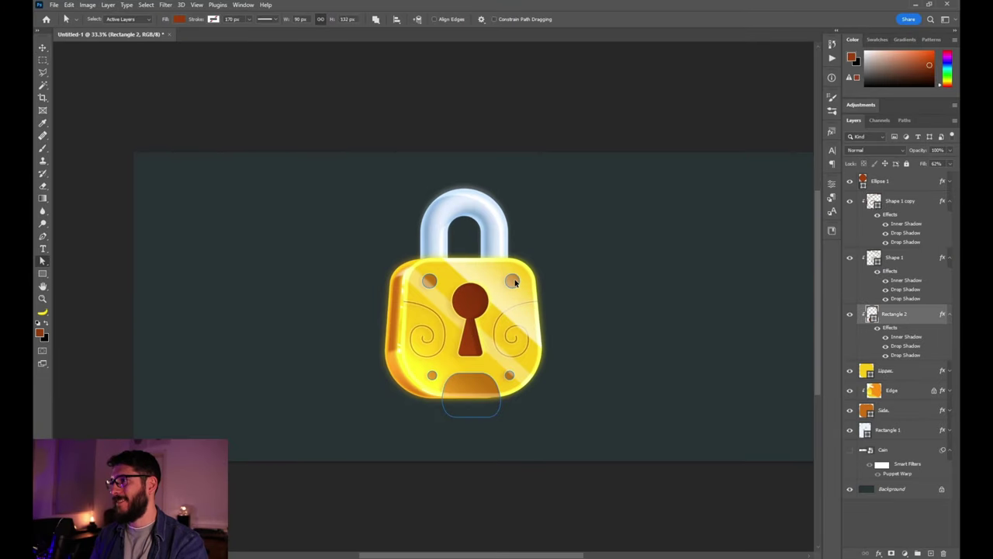
pyautogui.click(513, 282)
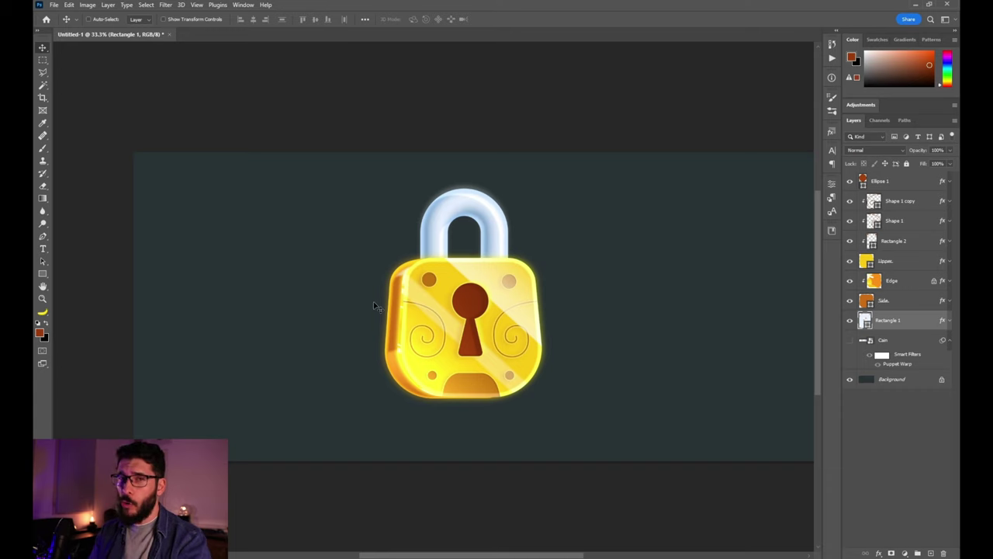
# - Paint yellow reflections over the shackle's lower ends on a new layer clipped to it, using a 124 px brush at 100% hardness
pyautogui.click(930, 552)
pyautogui.keyDown('alt'); pyautogui.click(914, 328); pyautogui.keyUp('alt')
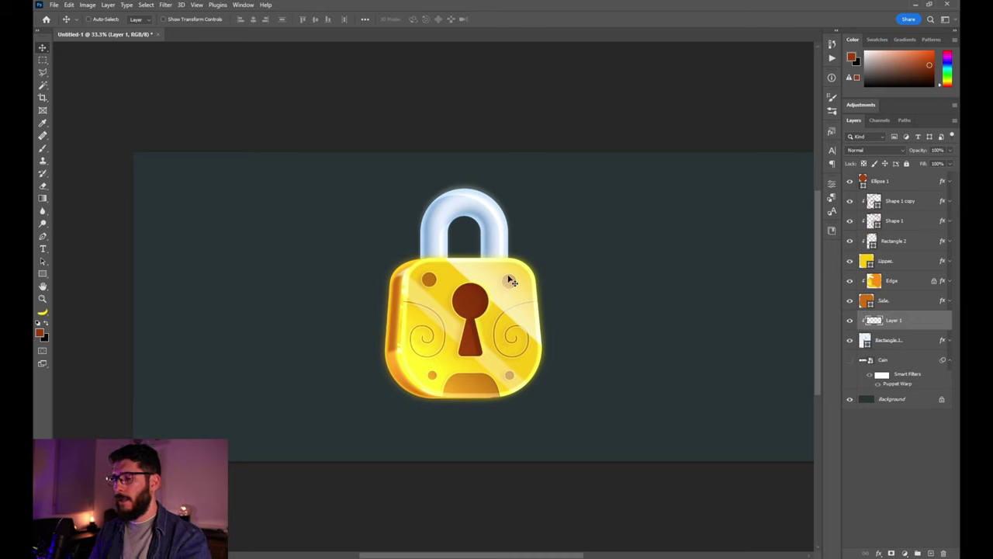
pyautogui.rightClick(459, 251)
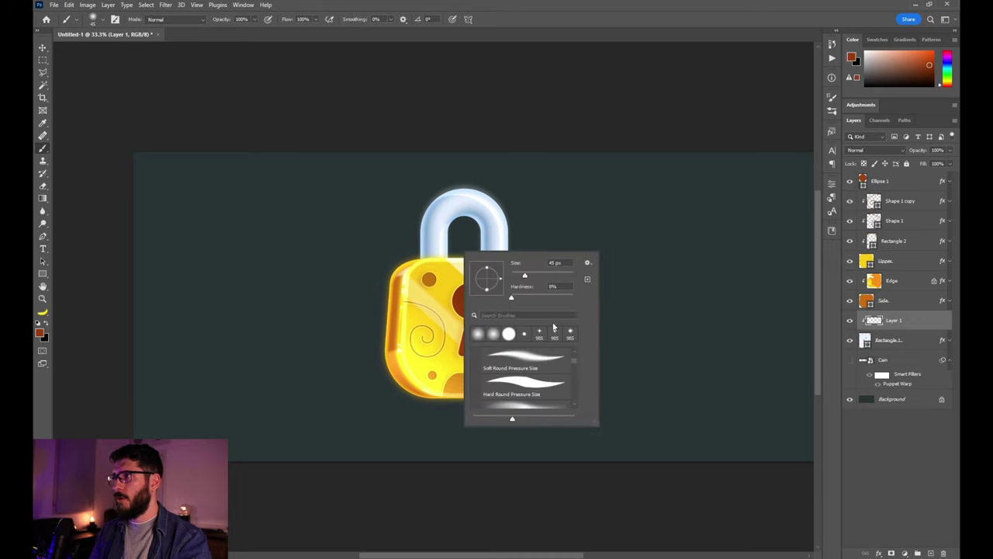
pyautogui.click(546, 275)
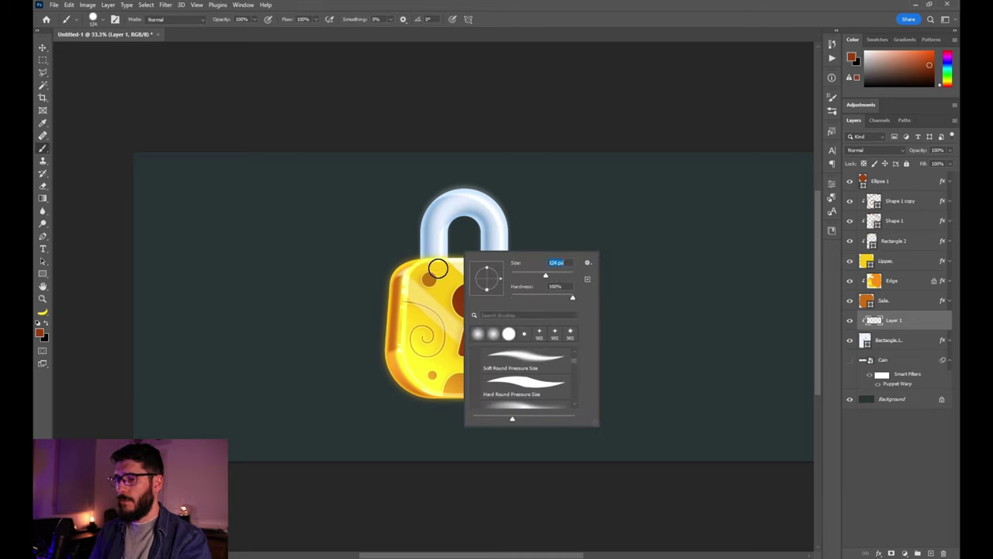
pyautogui.press('Return')
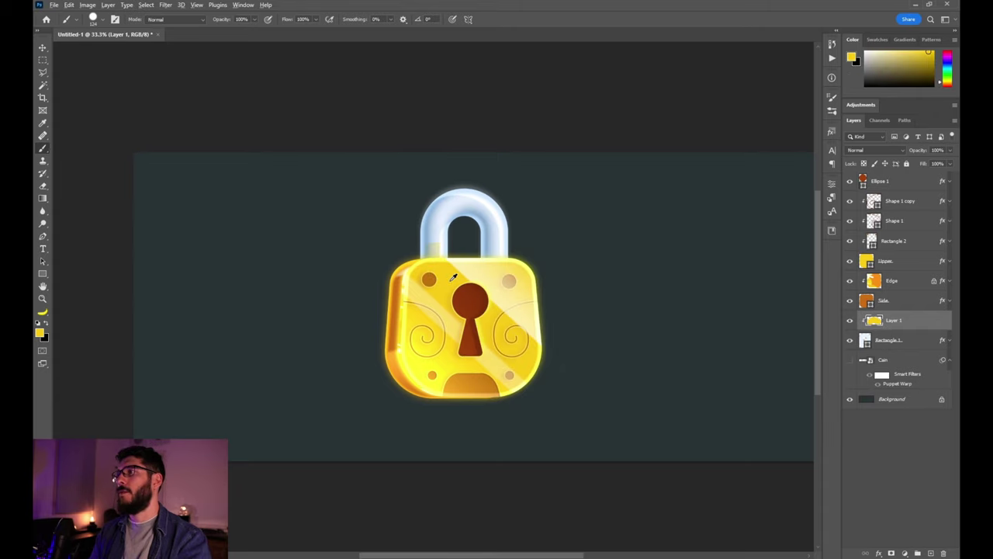
pyautogui.keyDown('alt'); pyautogui.click(450, 284); pyautogui.keyUp('alt')
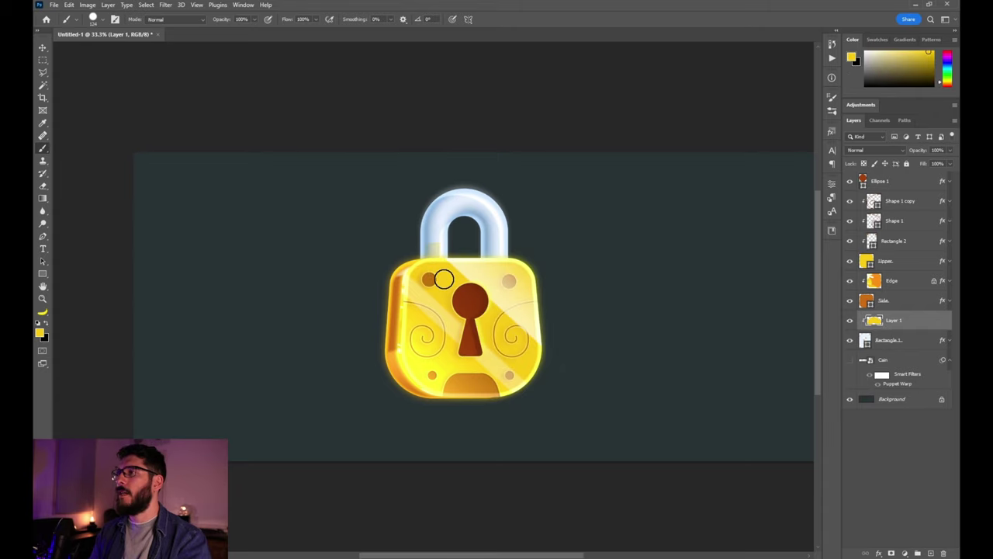
pyautogui.moveTo(425, 257)
pyautogui.mouseDown()
pyautogui.moveTo(484, 250)
pyautogui.moveTo(507, 261)
pyautogui.mouseUp()
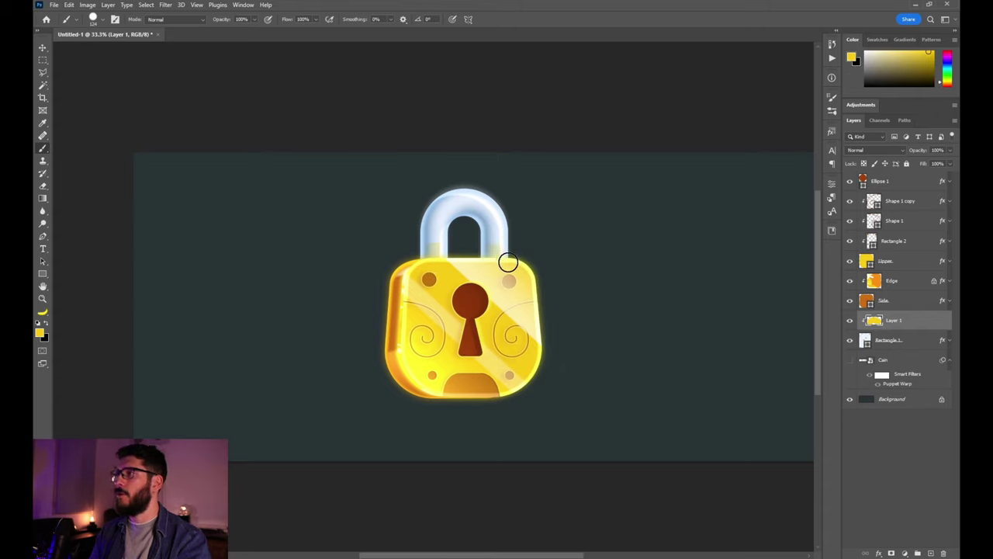
# - Enable Blend Interior Effects as Group and disable Blend Clipped Layers as Group for the shackle layer, Rectangle 1
pyautogui.click(917, 342)
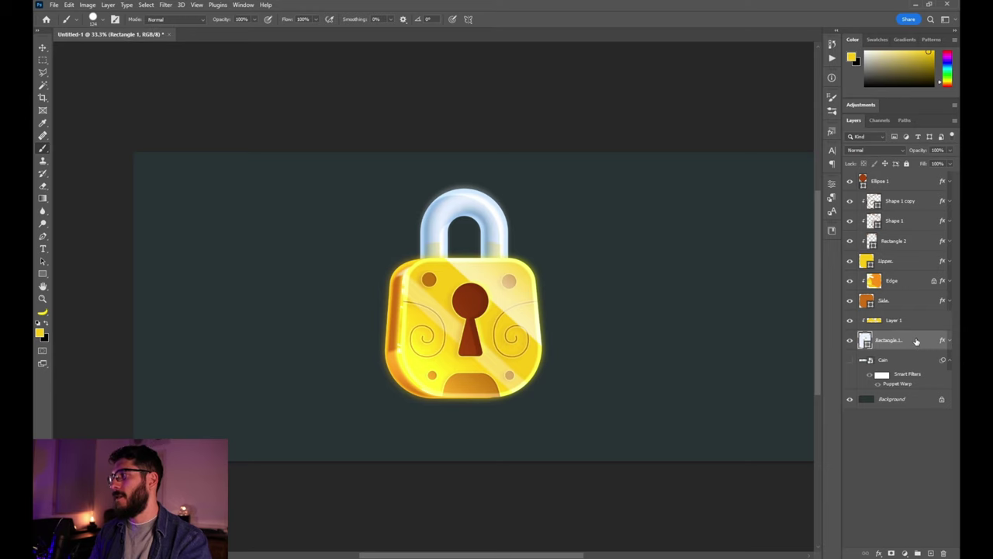
pyautogui.doubleClick(915, 341)
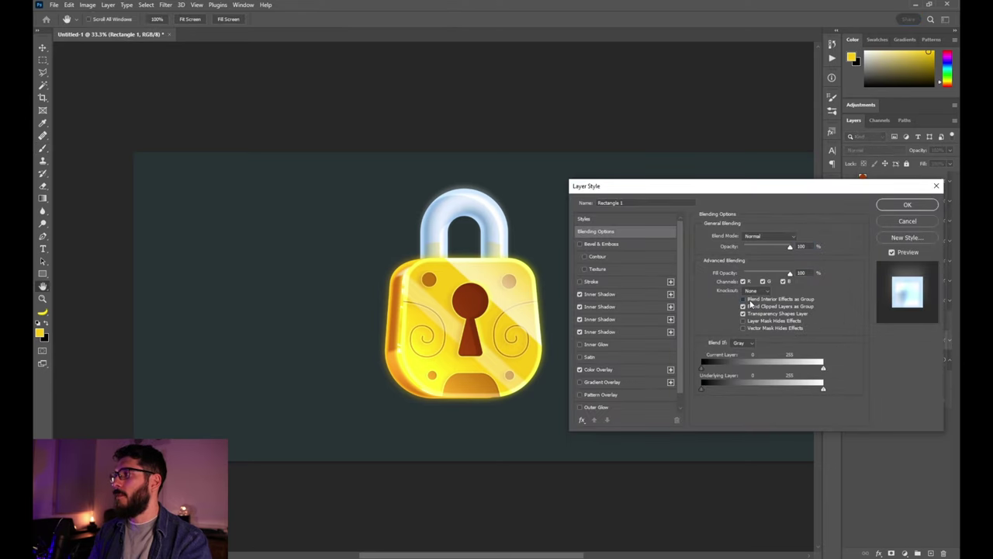
pyautogui.click(750, 307)
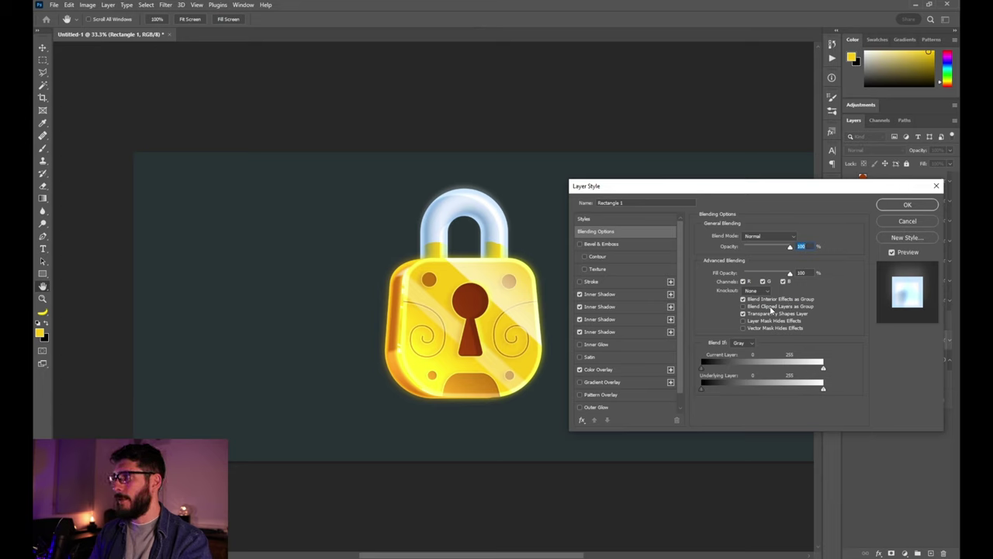
pyautogui.click(907, 204)
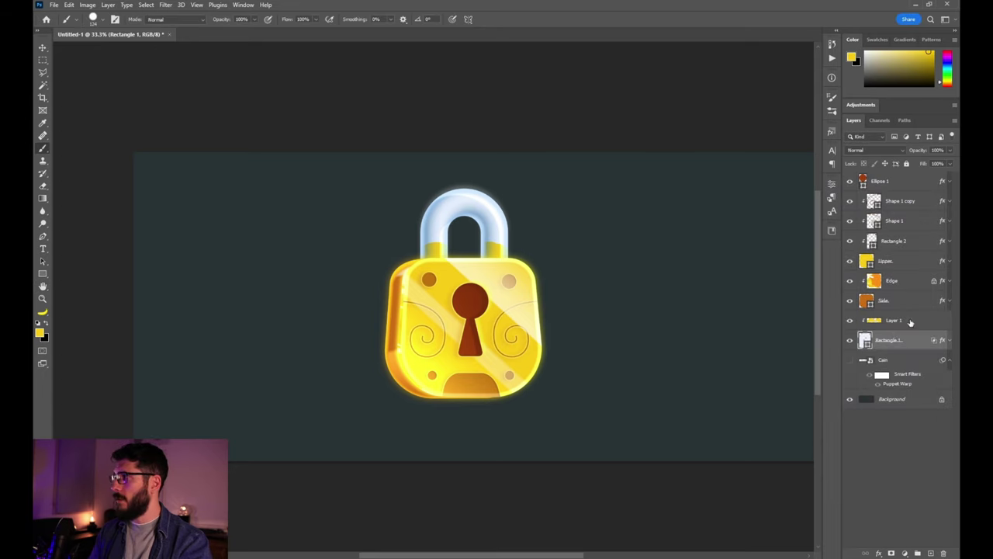
# - Extend the yellow reflection on Layer 1 up along the shackle's inner curve and smooth its shape
pyautogui.click(911, 326)
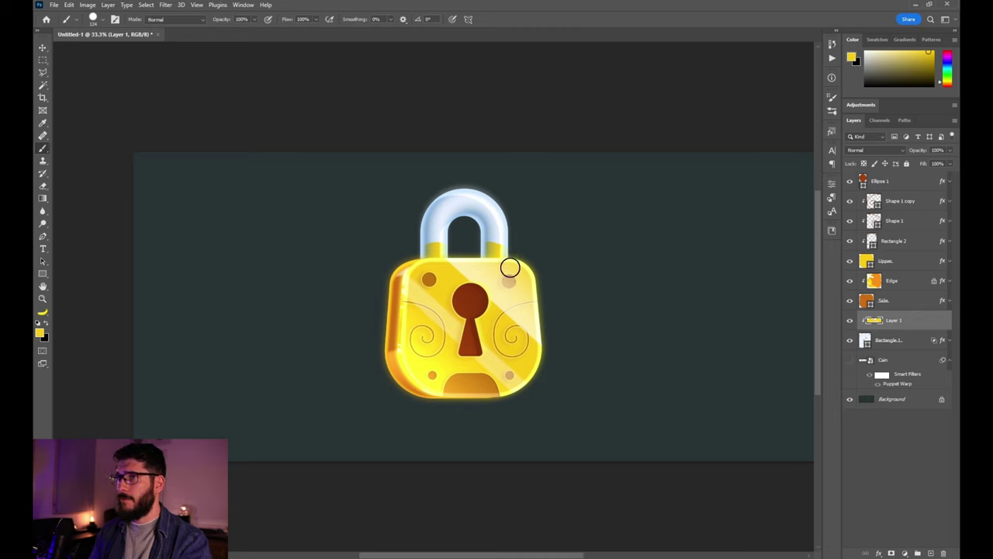
pyautogui.moveTo(439, 240); pyautogui.dragTo(465, 212)
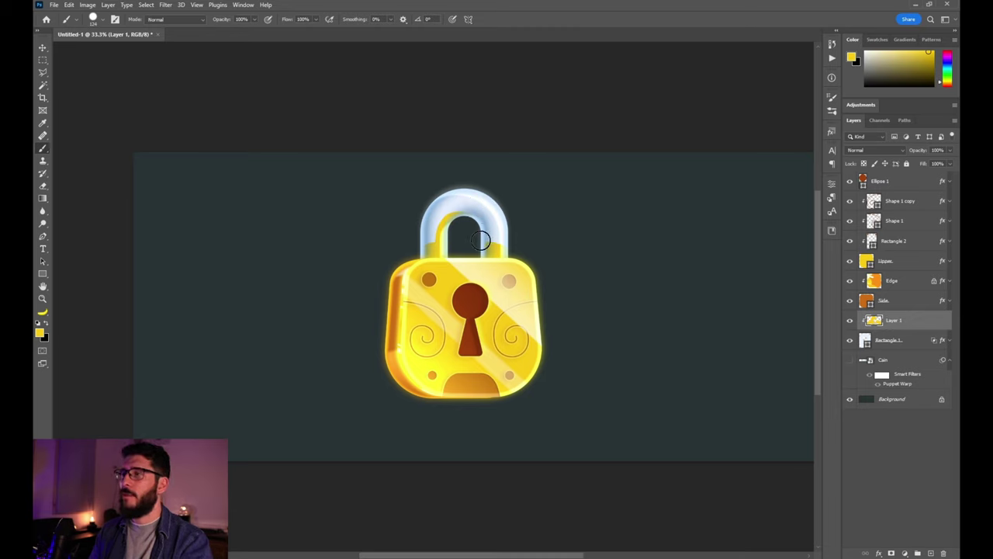
pyautogui.press('r')
pyautogui.moveTo(426, 208)
pyautogui.mouseDown()
pyautogui.moveTo(457, 209)
pyautogui.moveTo(426, 212)
pyautogui.moveTo(439, 211)
pyautogui.mouseUp()
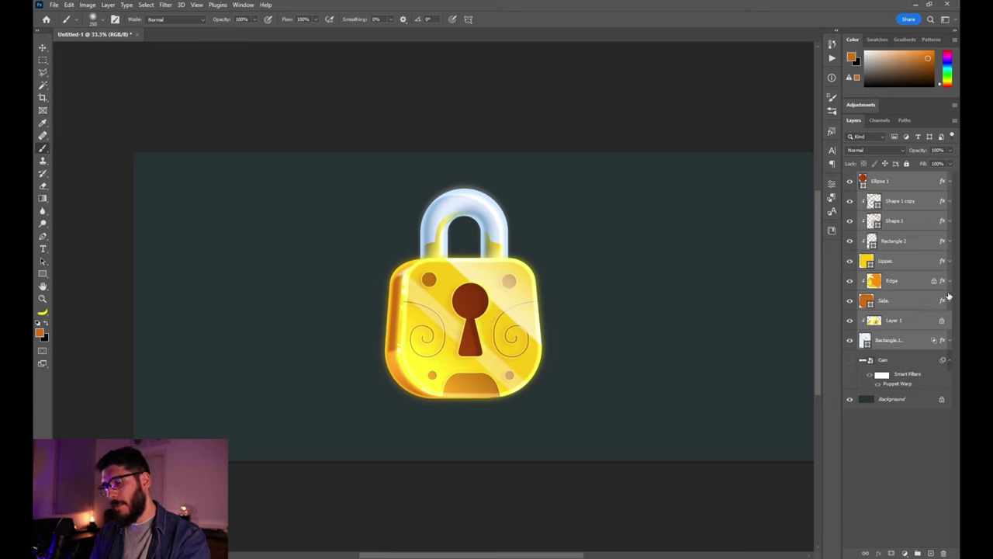
# - Group all the padlock layers, from Ellipse 1 down to Rectangle 1
pyautogui.hotkey('ctrl', 'g')
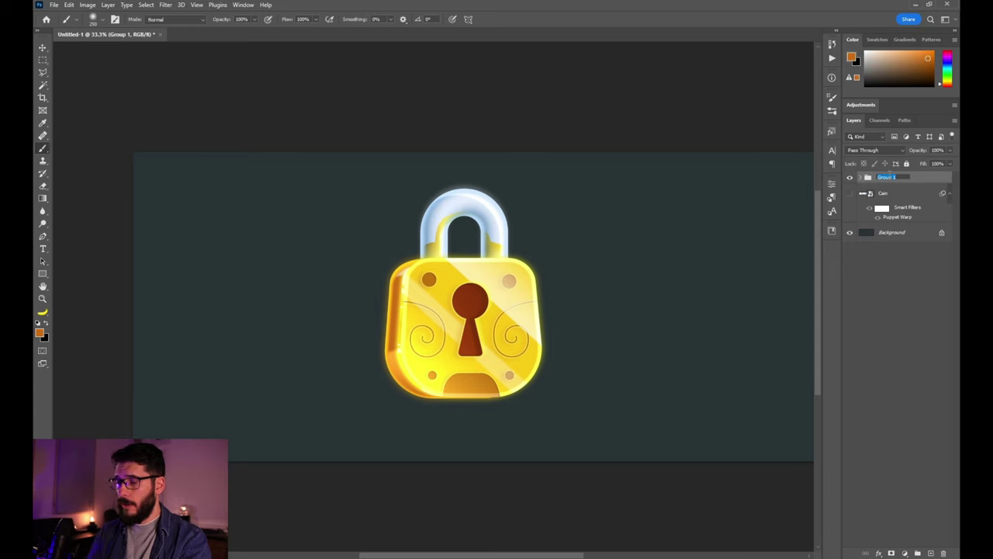
# - Name the padlock group Lock and nest it with a new layer inside a parent group named Lock Master
pyautogui.press('Return')
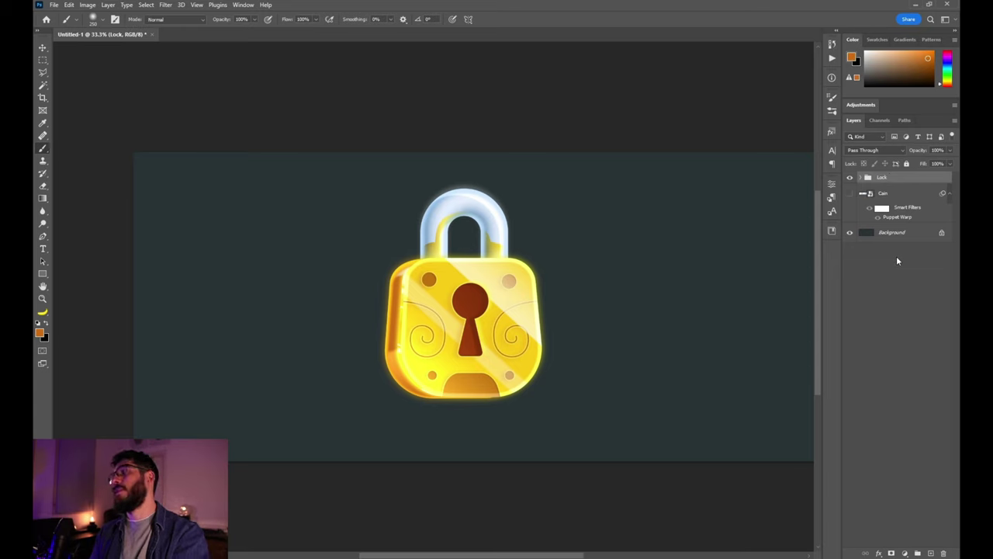
pyautogui.hotkey('ctrl', 'g')
pyautogui.doubleClick(891, 177)
pyautogui.write('Lock Master')
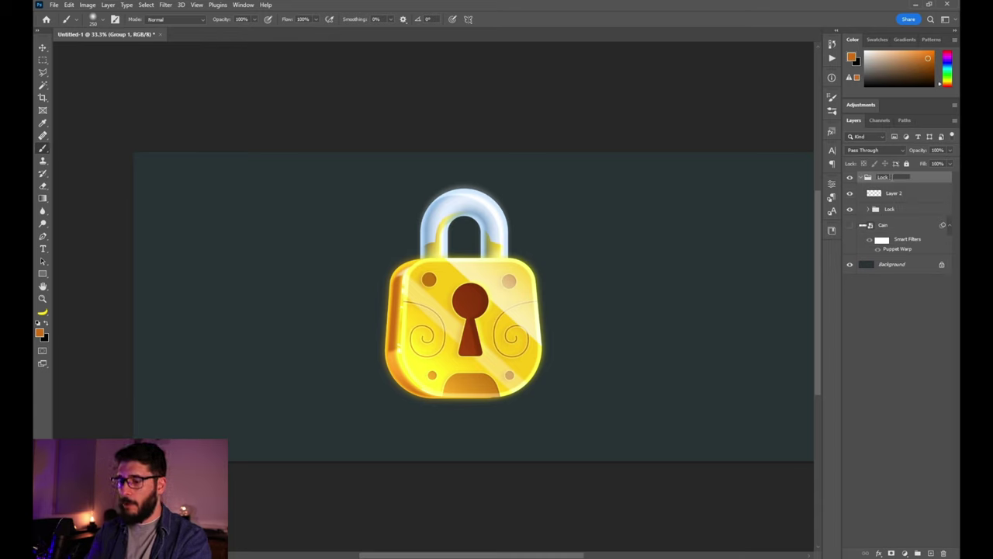
# - Add a soft white glow over the shackle's upper-right curve on Layer 2
pyautogui.click(877, 197)
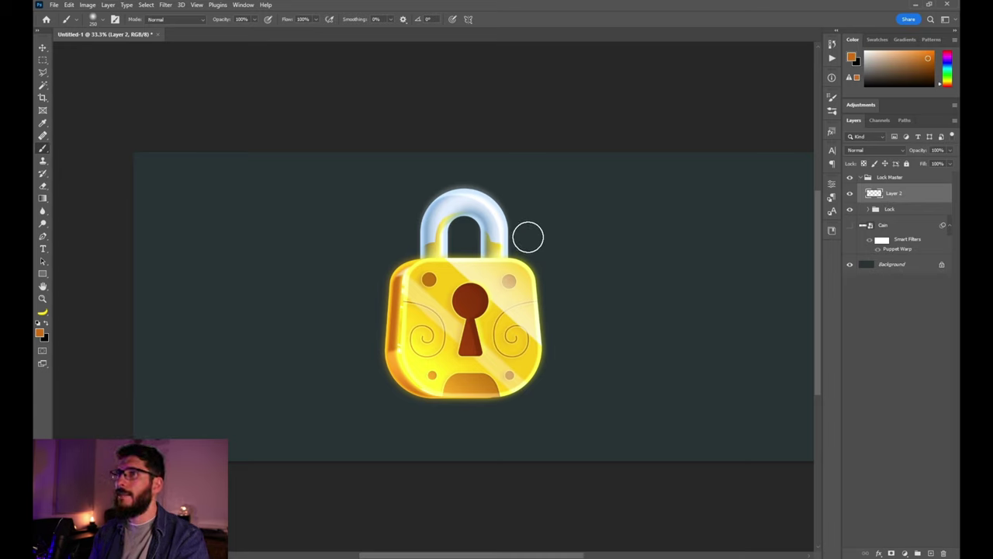
pyautogui.press('d')
pyautogui.press('x')
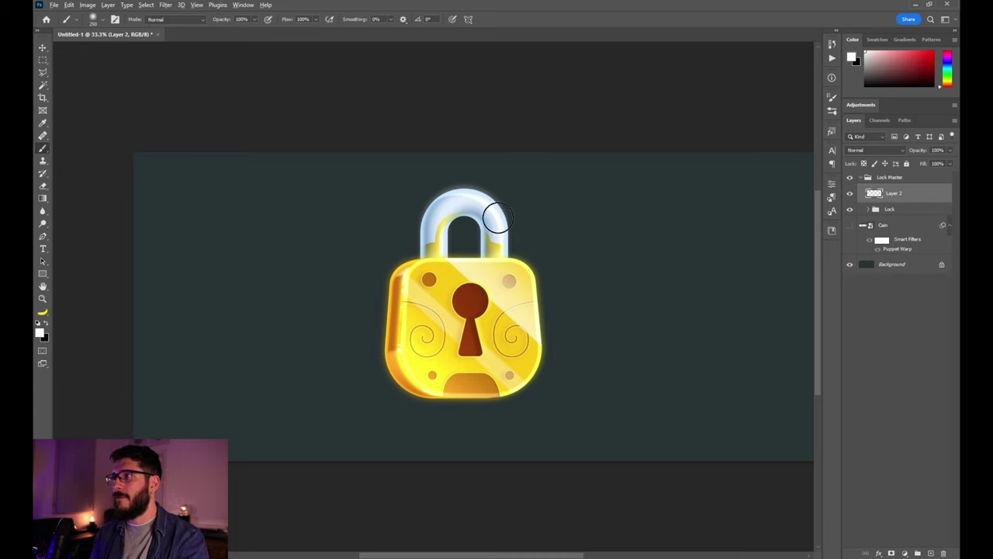
pyautogui.click(502, 210)
# - Duplicate the white glow onto the padlock body's right edge, stretching it vertically to about 197% and narrowing it
pyautogui.press('v')
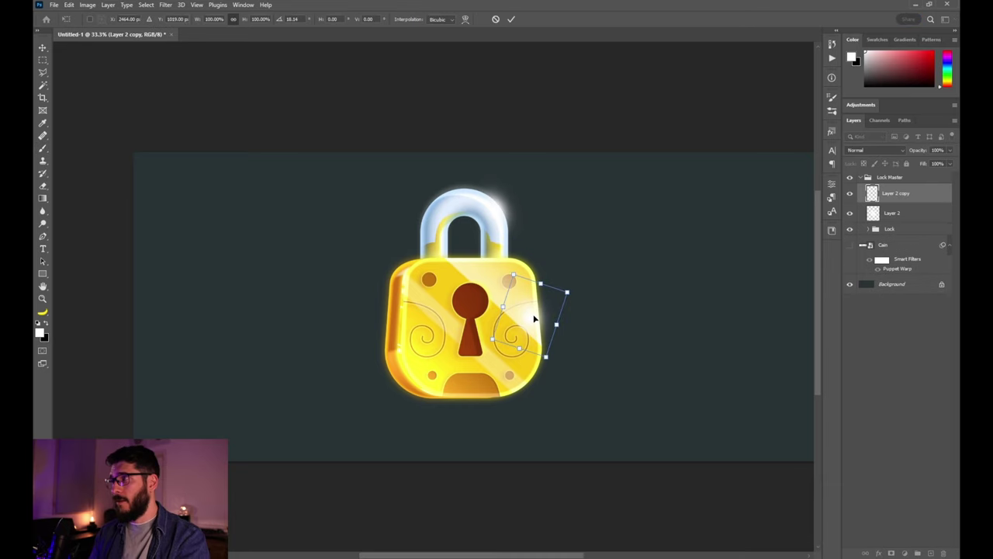
pyautogui.moveTo(534, 318); pyautogui.dragTo(540, 323)
pyautogui.press('Return')
pyautogui.press('Return')
pyautogui.hotkey('ctrl', 't')
pyautogui.moveTo(535, 285); pyautogui.dragTo(535, 250)
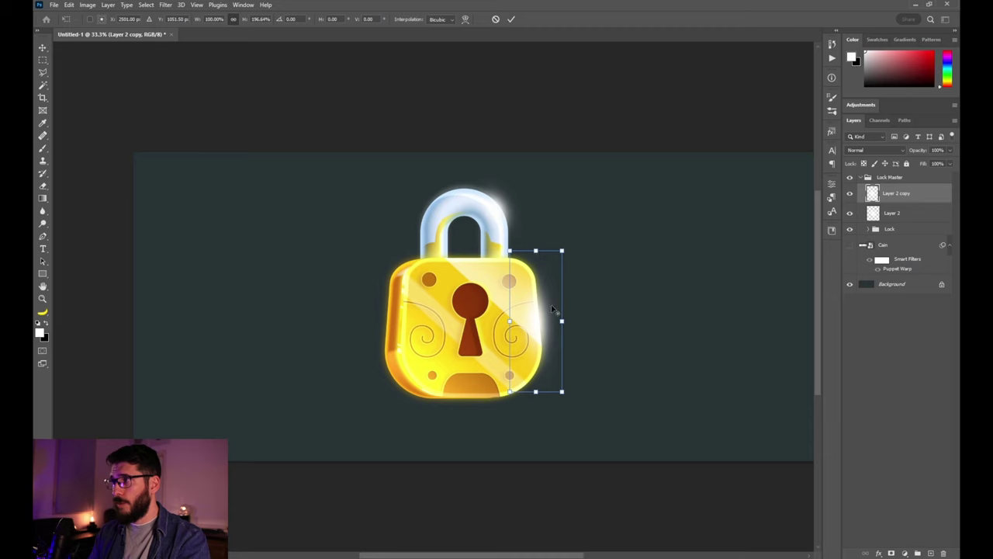
pyautogui.moveTo(562, 321); pyautogui.dragTo(557, 322)
pyautogui.press('Return')
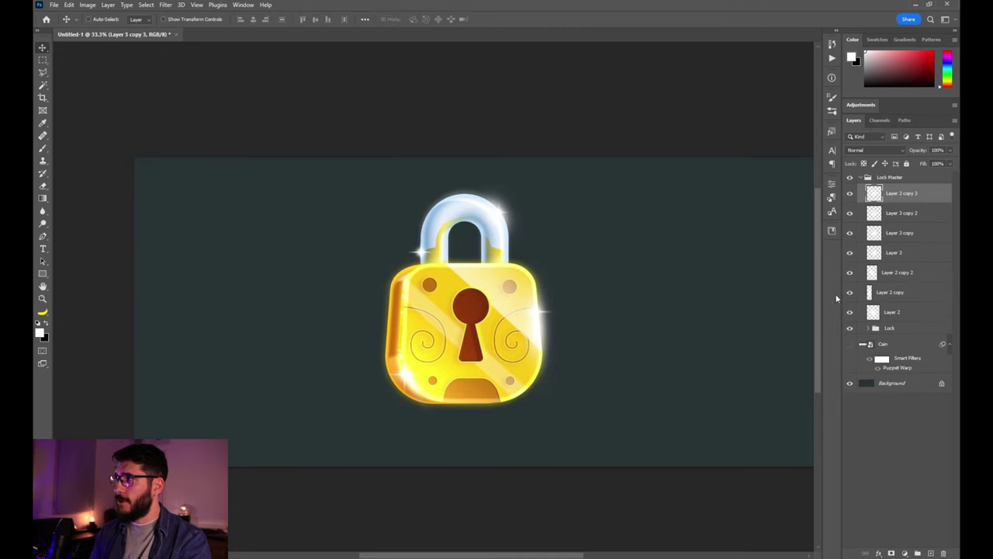
# - Convert the Lock Master group to a smart object
pyautogui.click(866, 177)
pyautogui.rightClick(869, 179)
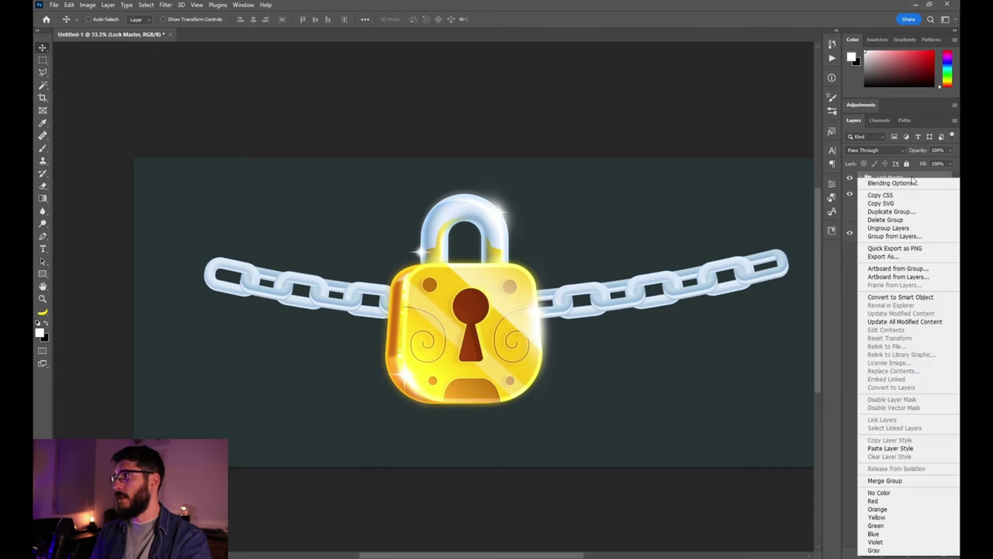
pyautogui.click(900, 297)
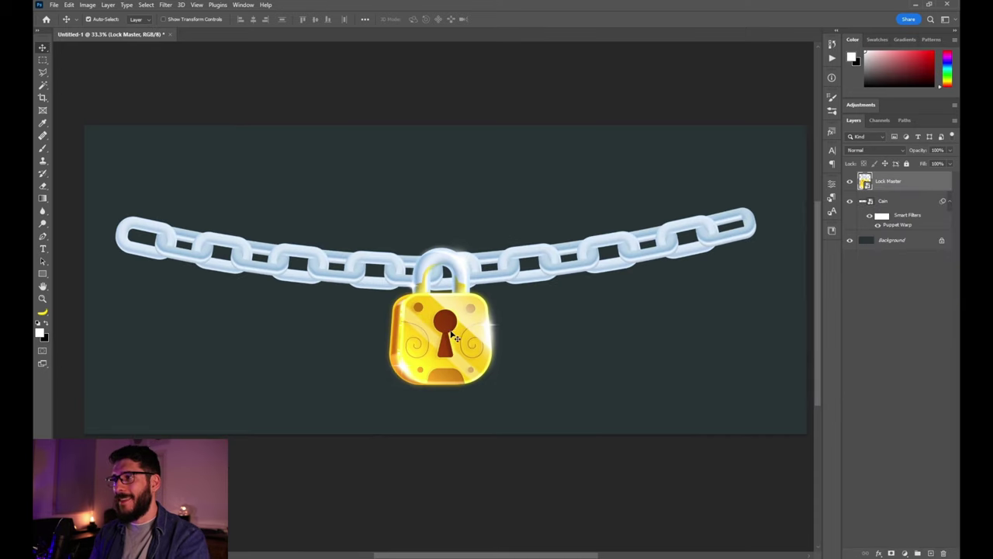
# - Warp the Lock Master padlock so the lower part of its body flares outward
pyautogui.hotkey('ctrl', 't')
pyautogui.rightClick(438, 335)
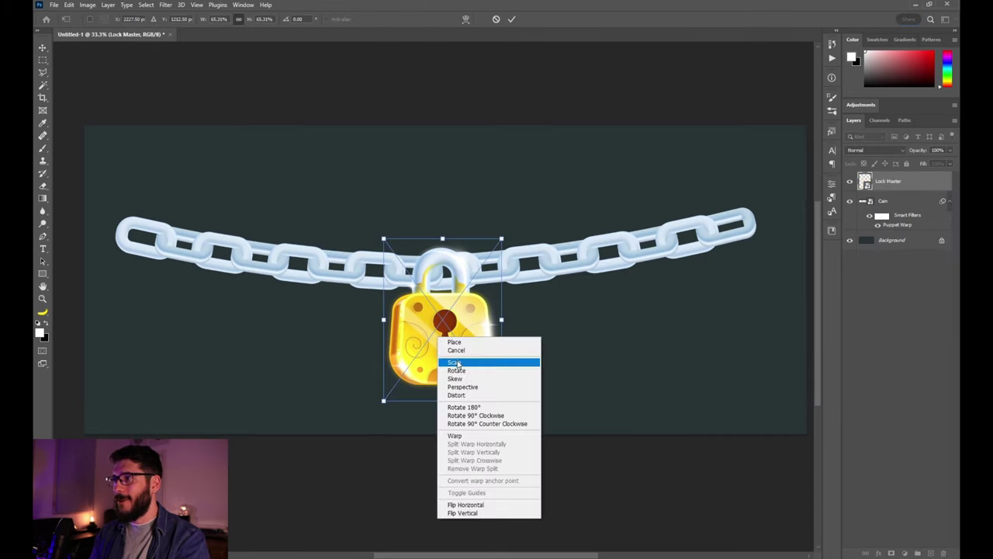
pyautogui.click(473, 434)
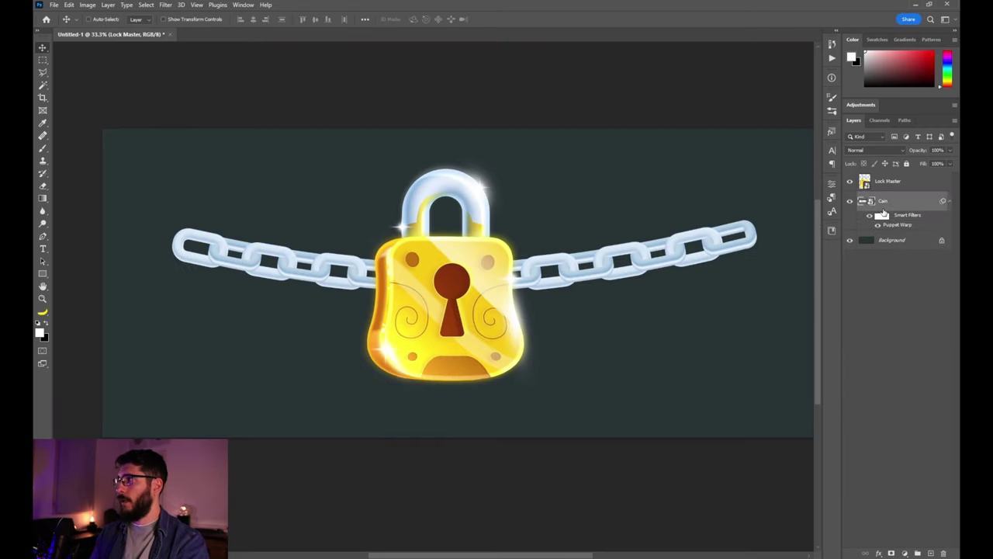
# - Scale the Lock Master padlock down proportionally and move it so its shackle hangs over the middle of the chain
pyautogui.click(888, 200)
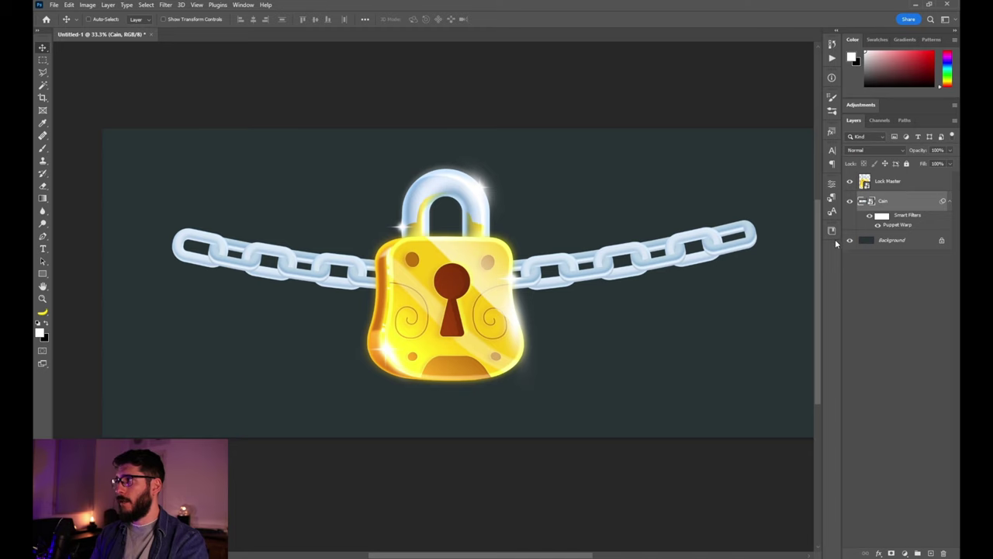
pyautogui.click(889, 180)
pyautogui.hotkey('ctrl', 't')
pyautogui.moveTo(525, 165)
pyautogui.mouseDown()
pyautogui.moveTo(501, 200)
pyautogui.moveTo(518, 180)
pyautogui.mouseUp()
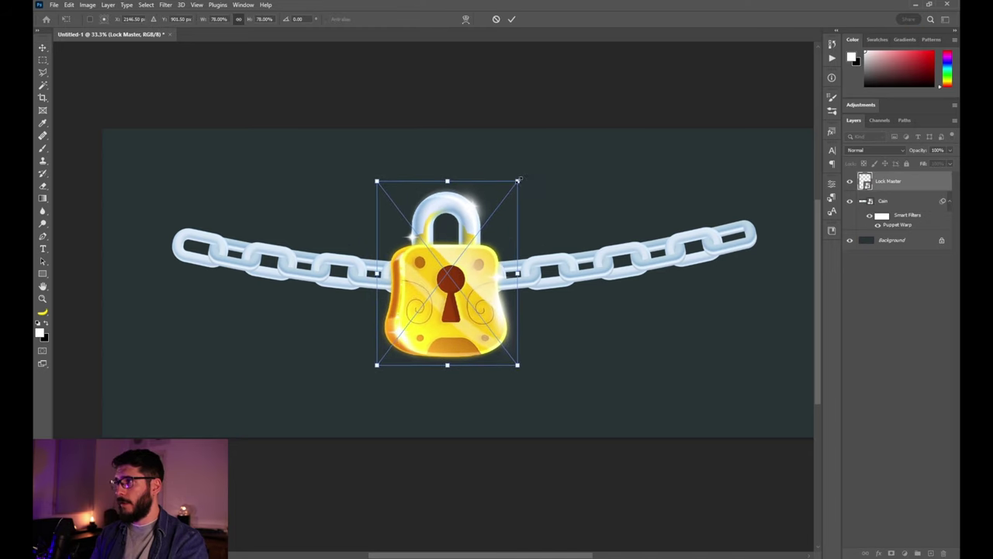
pyautogui.press('Return')
pyautogui.moveTo(550, 296); pyautogui.dragTo(528, 293)
pyautogui.moveTo(449, 311); pyautogui.dragTo(465, 353)
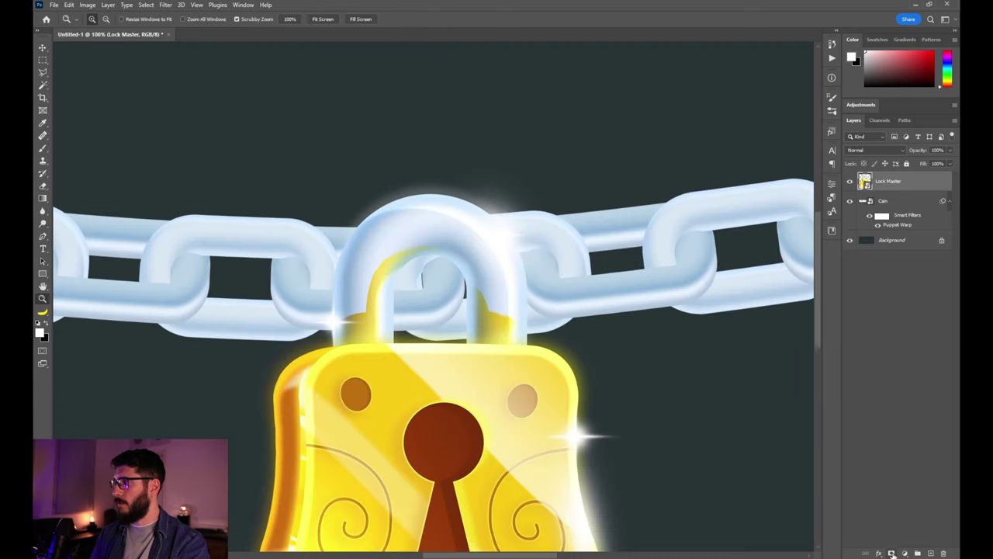
# - Add a layer mask to Lock Master and mask out the shackle where the chain links pass in front of it
pyautogui.click(891, 553)
pyautogui.press('b')
pyautogui.moveTo(348, 303)
pyautogui.mouseDown()
pyautogui.moveTo(313, 296)
pyautogui.moveTo(395, 300)
pyautogui.moveTo(399, 319)
pyautogui.moveTo(381, 321)
pyautogui.mouseUp()
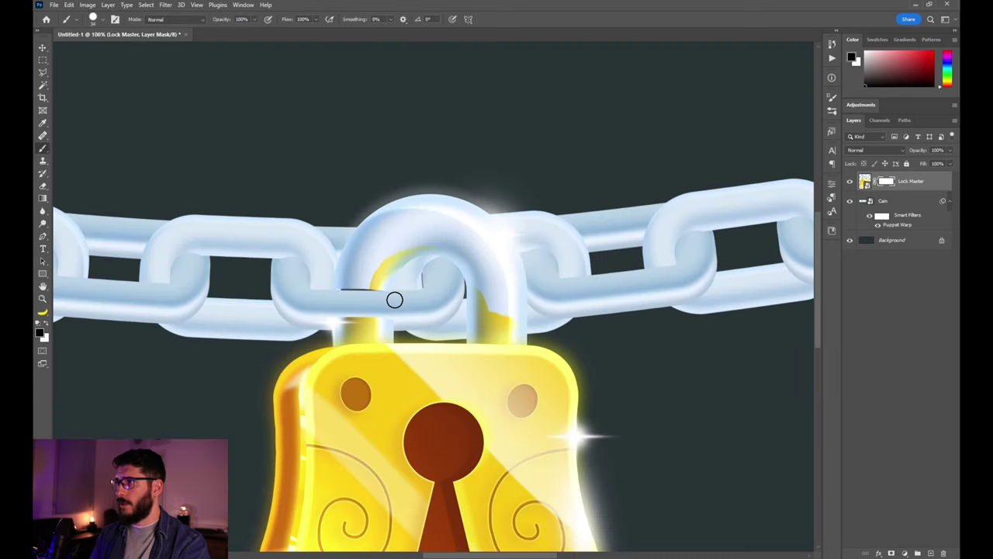
pyautogui.press('z')
pyautogui.click(352, 311)
pyautogui.press('b')
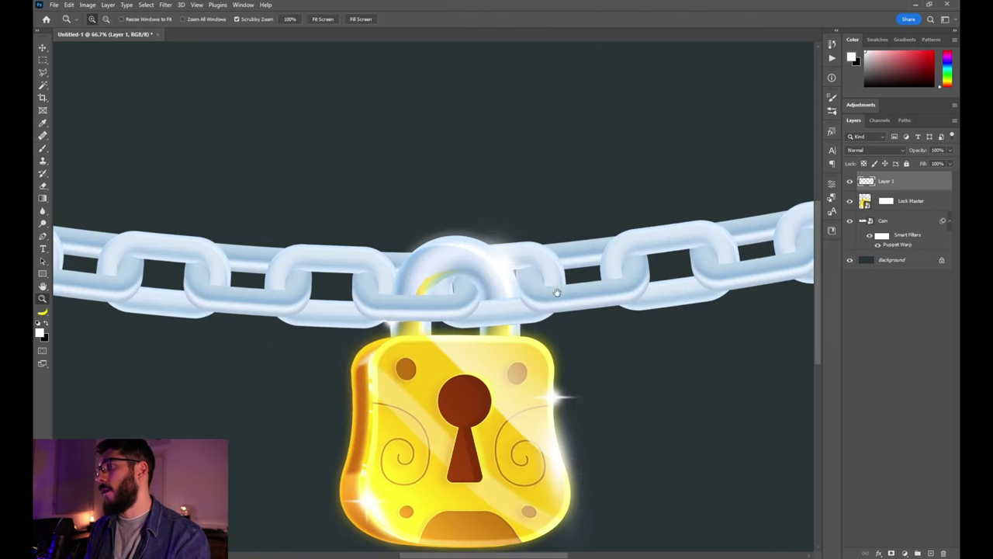
# - Clip Layer 1 to Lock Master and set up a soft 77 px brush with 0% hardness
pyautogui.moveTo(561, 304); pyautogui.dragTo(563, 275)
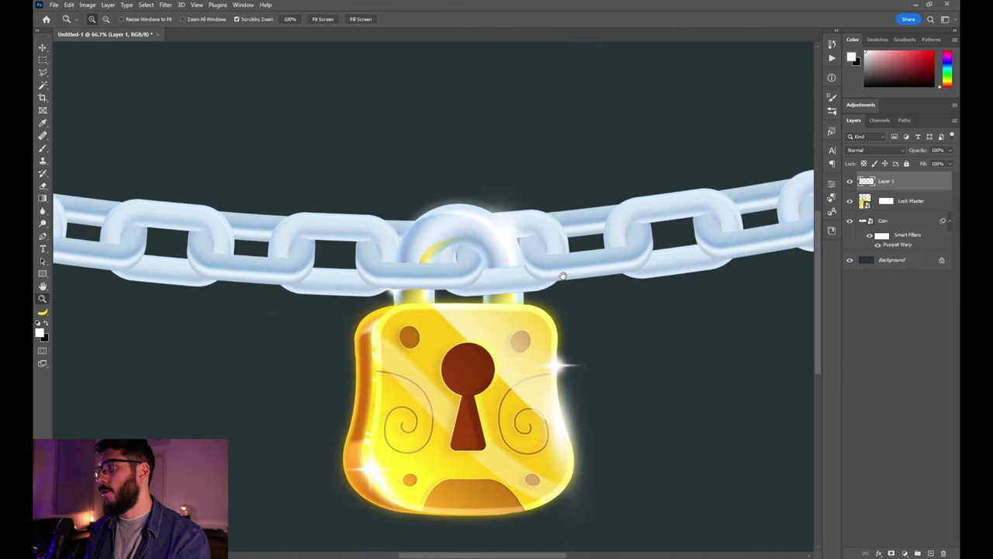
pyautogui.keyDown('alt'); pyautogui.click(923, 191); pyautogui.keyUp('alt')
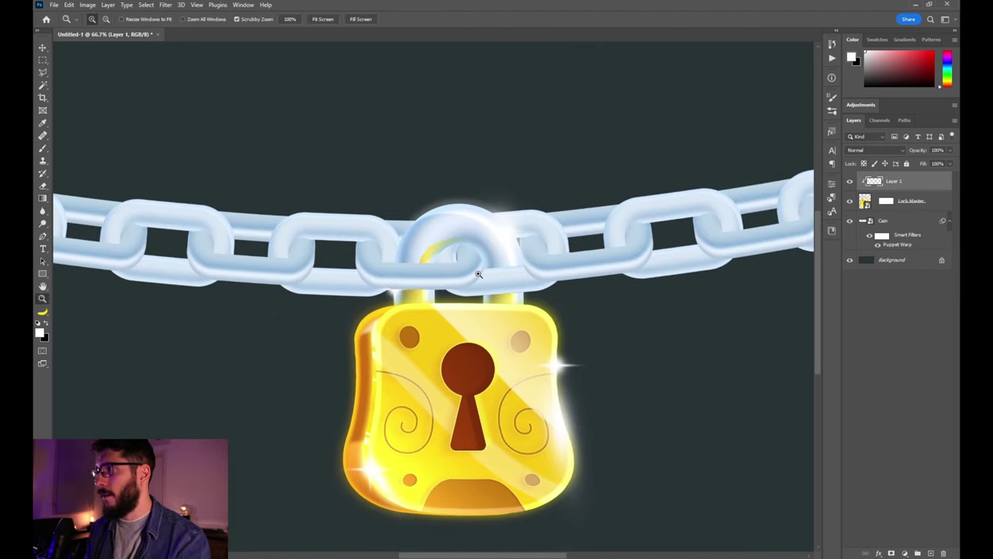
pyautogui.click(479, 274)
pyautogui.press('b')
pyautogui.rightClick(582, 259)
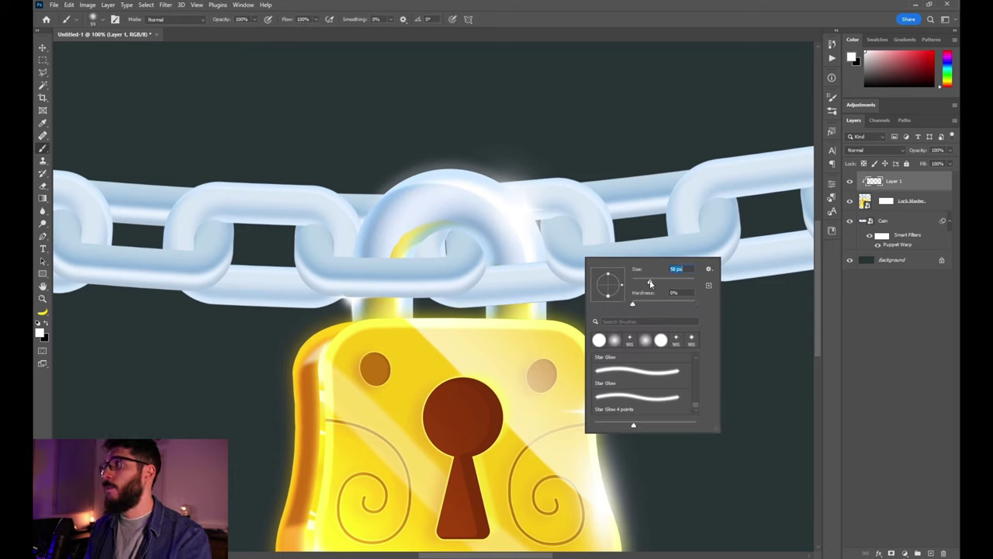
pyautogui.click(656, 283)
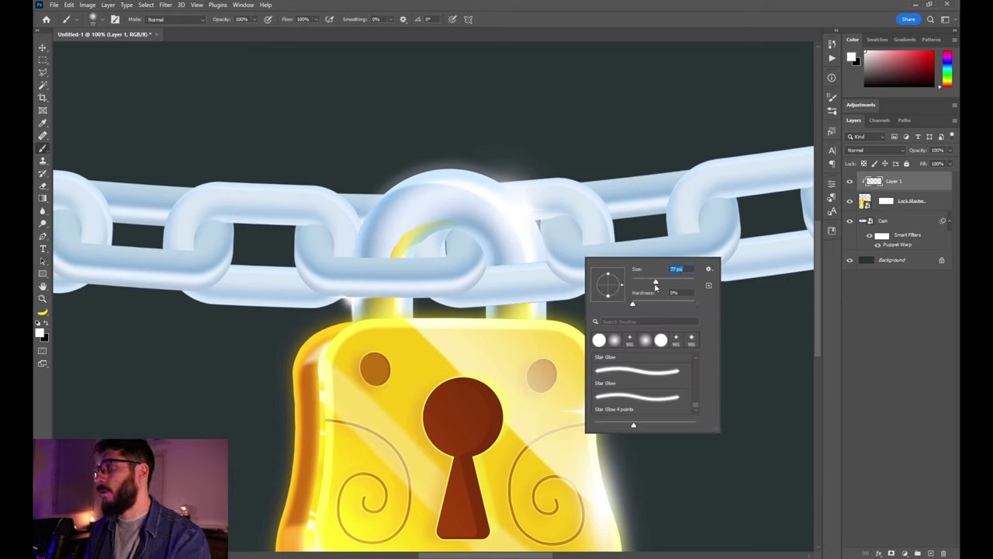
# - Shade the shackle where it meets the chain on Layer 1 in Multiply mode, using a chain-sampled blue-grey and an elliptical selection
pyautogui.moveTo(489, 282); pyautogui.dragTo(559, 281)
pyautogui.hotkey('ctrl', 'z')
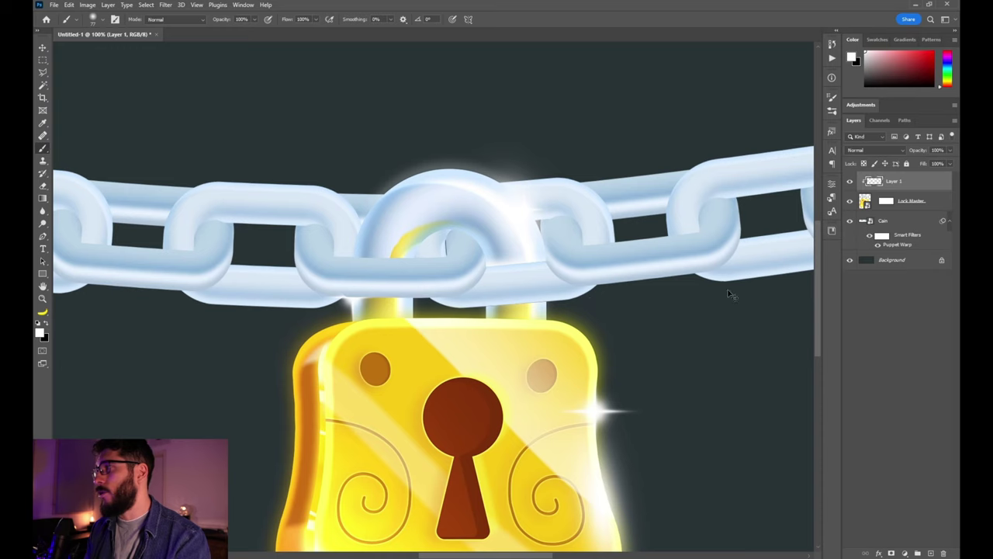
pyautogui.keyDown('alt'); pyautogui.click(332, 270); pyautogui.keyUp('alt')
pyautogui.keyDown('alt'); pyautogui.keyDown('shift'); pyautogui.rightClick(346, 275); pyautogui.keyUp('shift'); pyautogui.keyUp('alt')
pyautogui.moveTo(342, 277); pyautogui.dragTo(350, 283)
pyautogui.moveTo(433, 265)
pyautogui.mouseDown()
pyautogui.moveTo(339, 272)
pyautogui.moveTo(337, 263)
pyautogui.moveTo(353, 274)
pyautogui.moveTo(431, 268)
pyautogui.moveTo(386, 278)
pyautogui.mouseUp()
pyautogui.hotkey('ctrl', 'z')
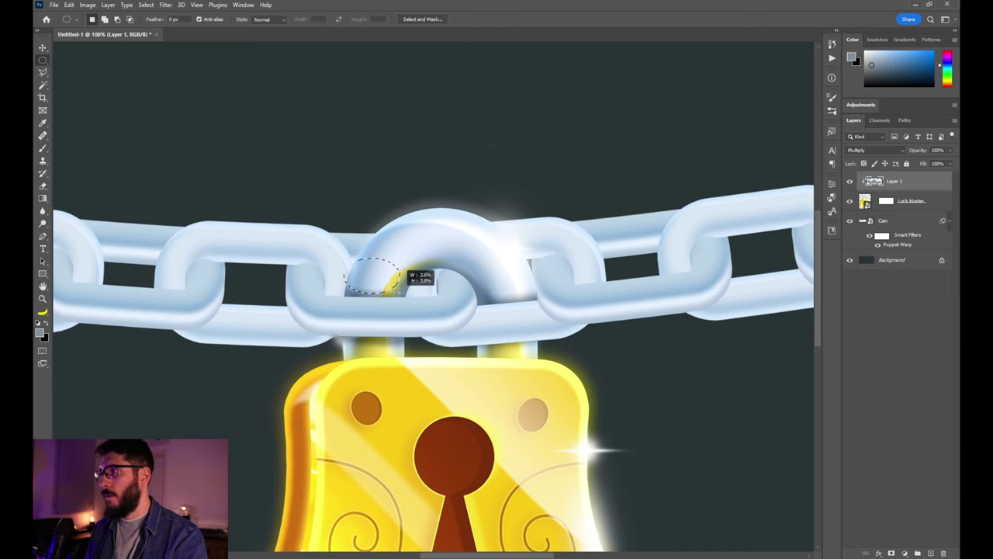
pyautogui.moveTo(399, 293); pyautogui.dragTo(399, 294)
pyautogui.press('b')
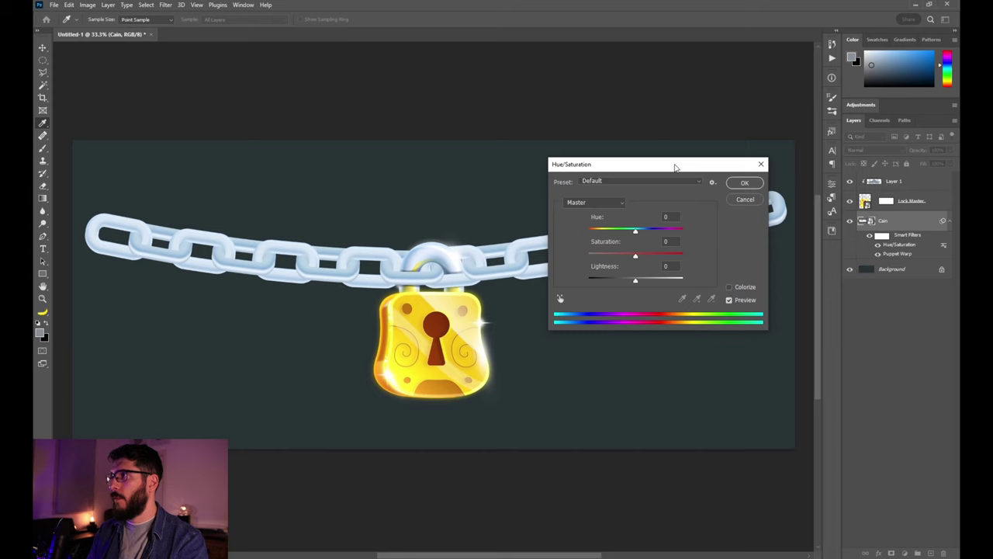
# - Apply Hue/Saturation to the chain with Hue at -152 and a reduced saturation
pyautogui.moveTo(675, 167); pyautogui.dragTo(661, 284)
pyautogui.moveTo(665, 351); pyautogui.dragTo(620, 351)
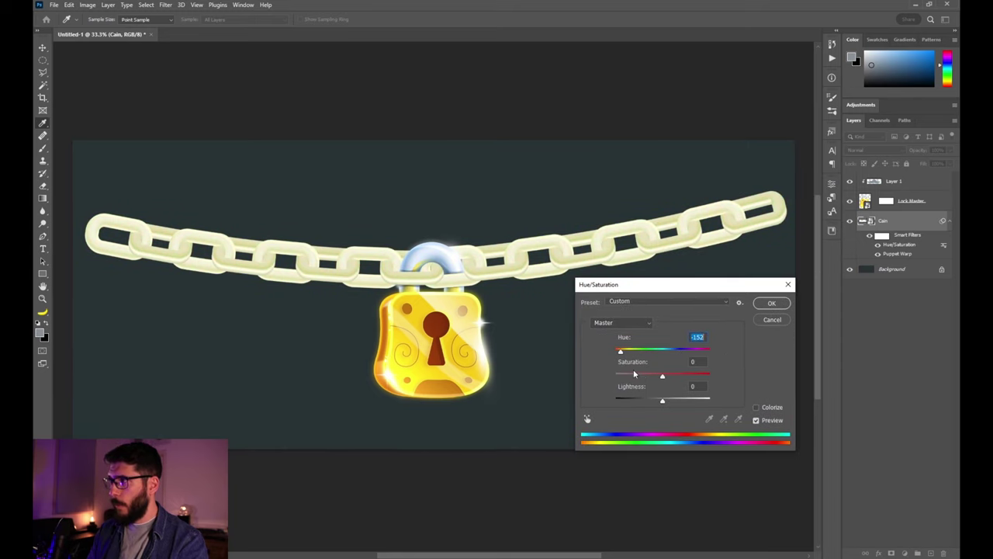
pyautogui.press('Return')
# - Darken the chain with Levels, setting the input shadows to 12 and the midtones to 0.76
pyautogui.hotkey('ctrl', 'l')
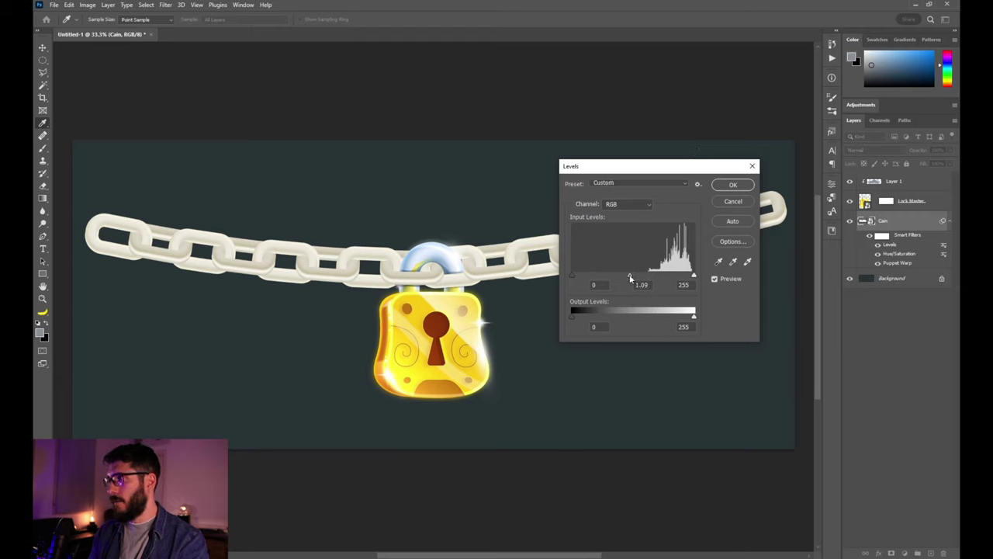
pyautogui.moveTo(630, 278)
pyautogui.mouseDown()
pyautogui.moveTo(621, 278)
pyautogui.moveTo(643, 279)
pyautogui.mouseUp()
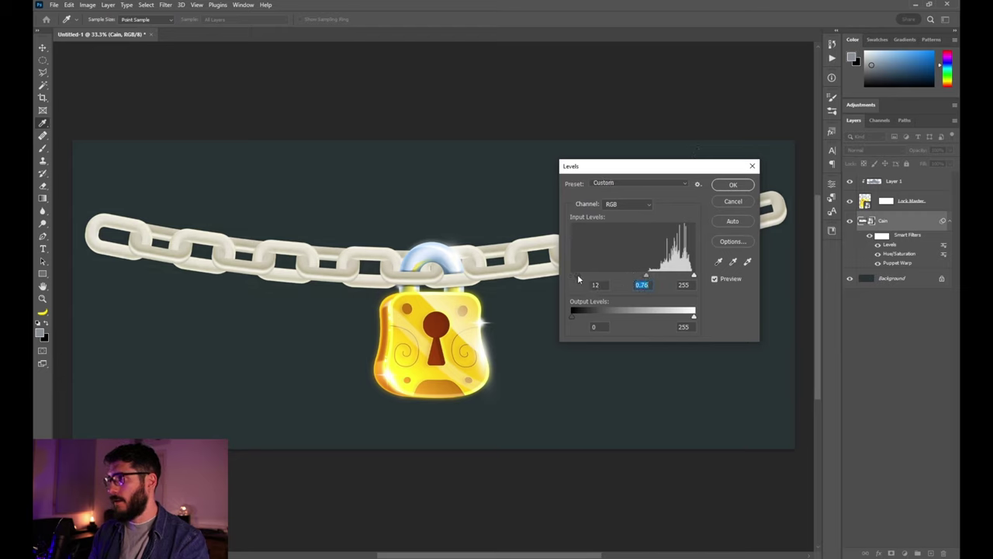
pyautogui.press('Return')
# - Turn the chain golden by shifting its Color Balance midtones toward red (+55) and yellow, and give it a yellow Outer Glow
pyautogui.hotkey('ctrl', 'b')
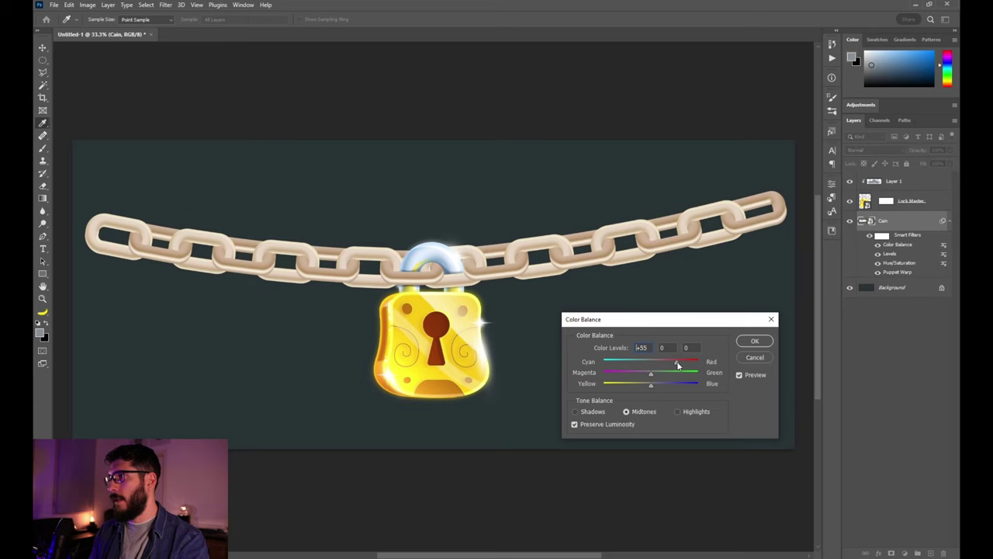
pyautogui.moveTo(643, 384)
pyautogui.mouseDown()
pyautogui.moveTo(630, 383)
pyautogui.moveTo(639, 383)
pyautogui.mouseUp()
pyautogui.press('Return')
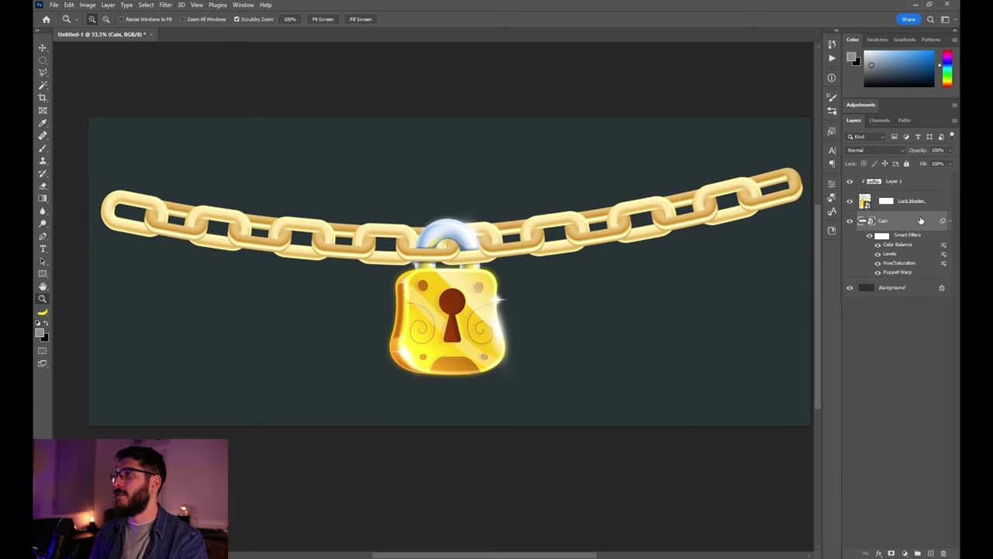
pyautogui.doubleClick(921, 221)
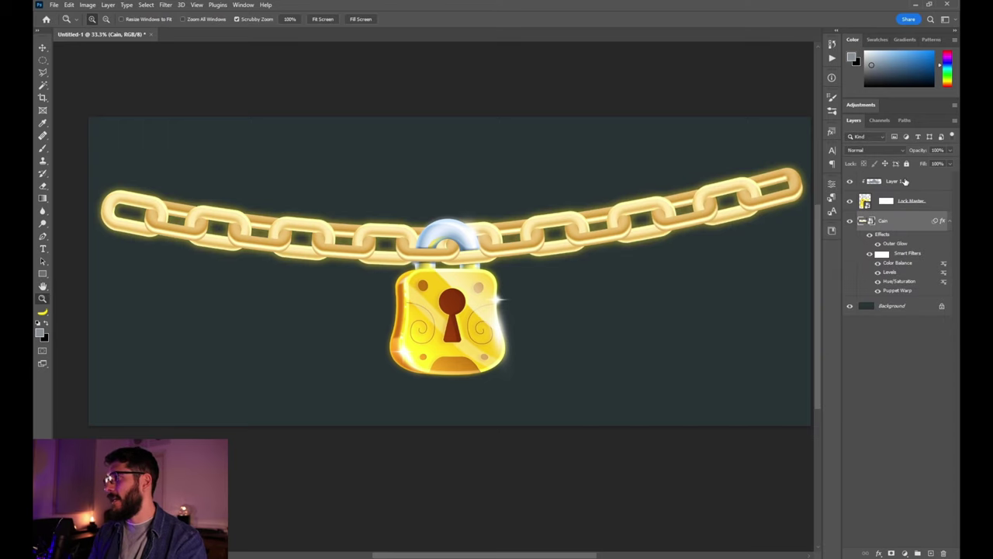
# - Select Layer 1 for further brush work on the shackle's shading
pyautogui.click(903, 180)
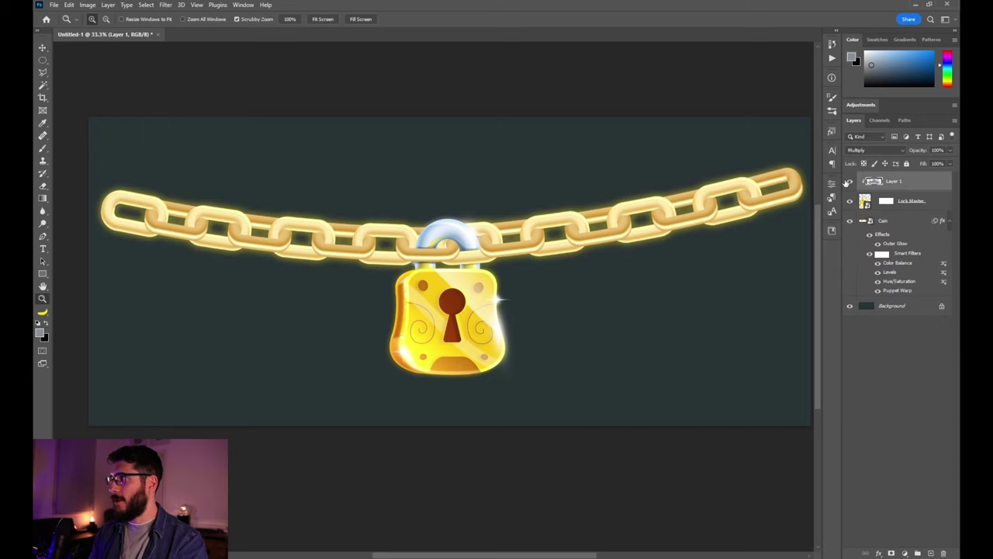
pyautogui.press('b')
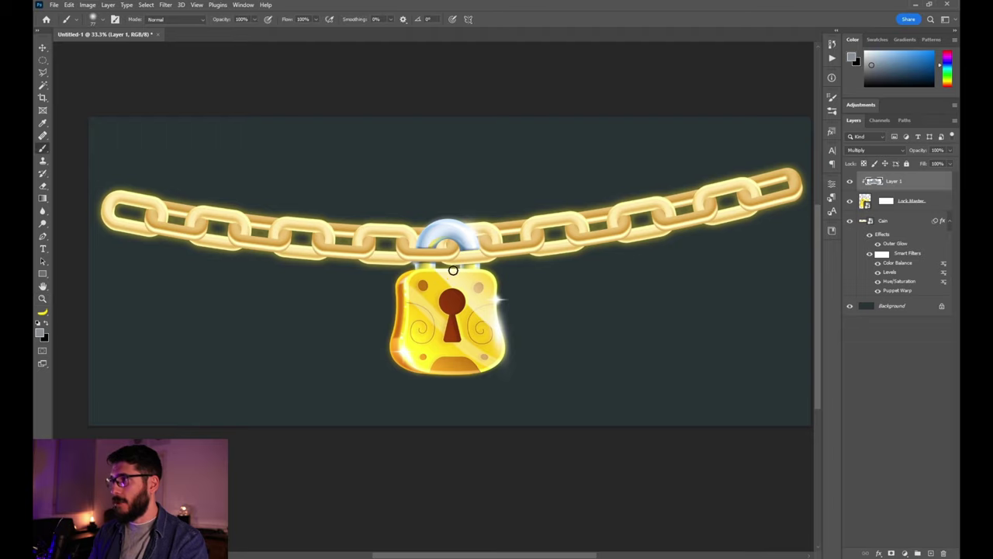